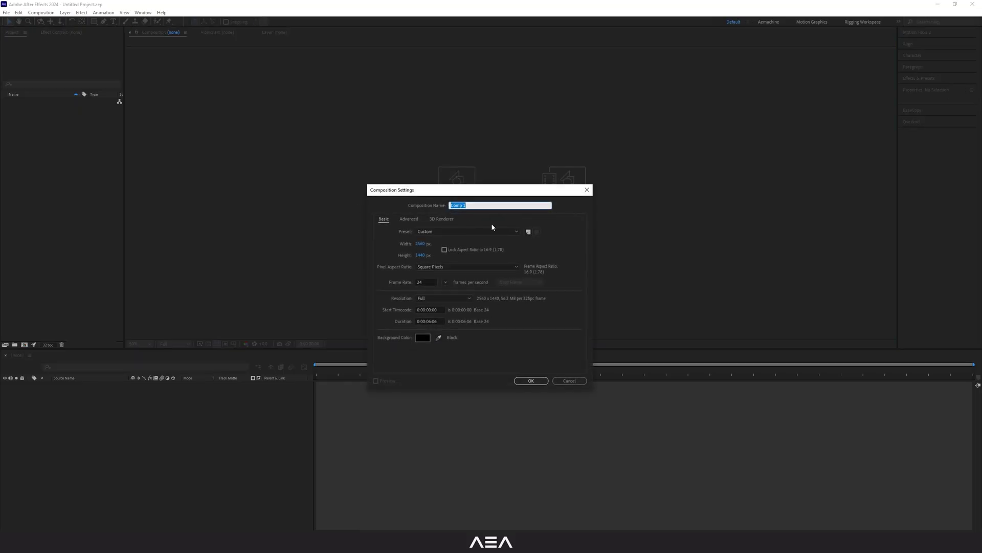
- Create a composition named "Text Placeholderr" with a duration of 6 seconds
{"action": "type", "text": "Tex"}
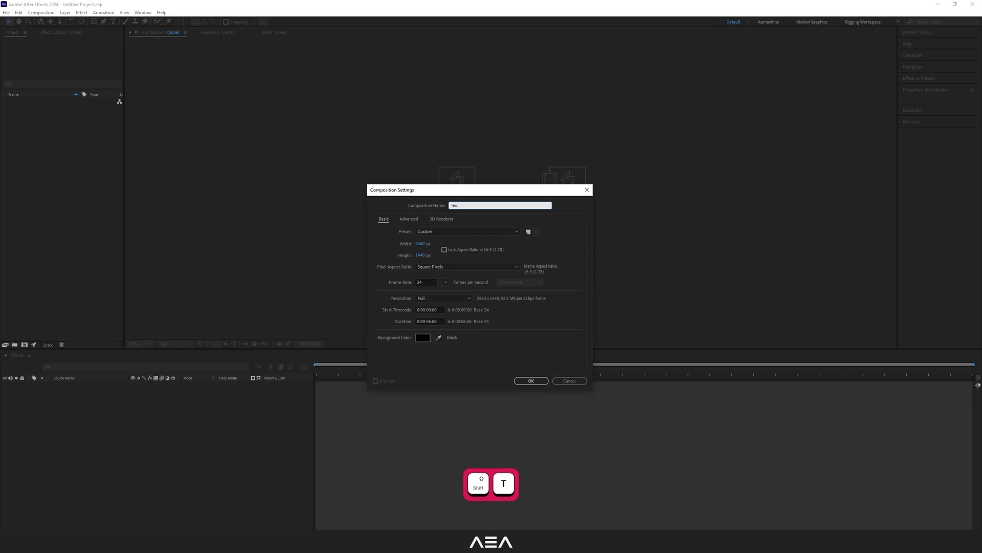
{"action": "type", "text": "t Placeholderr"}
{"action": "left_click", "coordinate": [401, 245]}
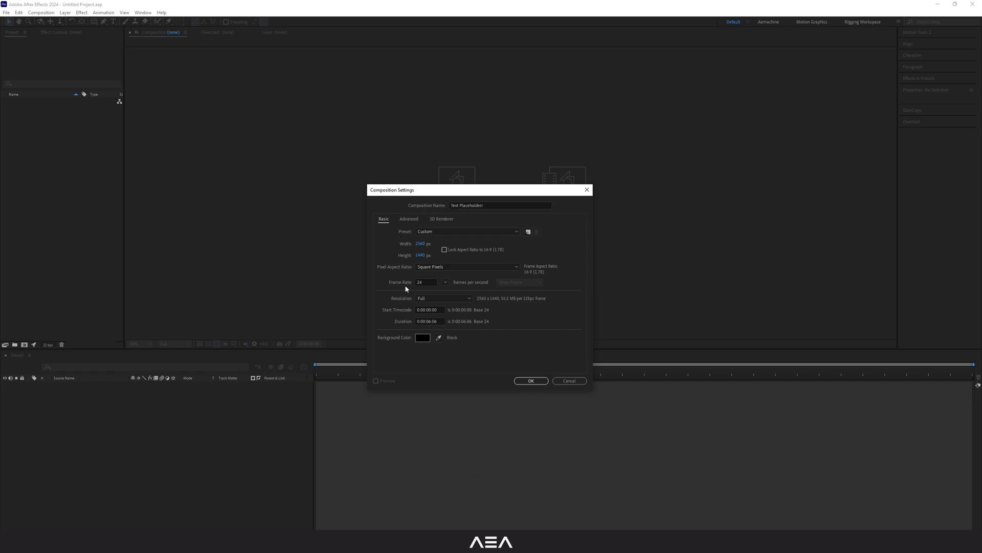
{"action": "left_click", "coordinate": [442, 323]}
{"action": "type", "text": "06."}
{"action": "left_click", "coordinate": [497, 348]}
{"action": "left_click", "coordinate": [532, 380]}
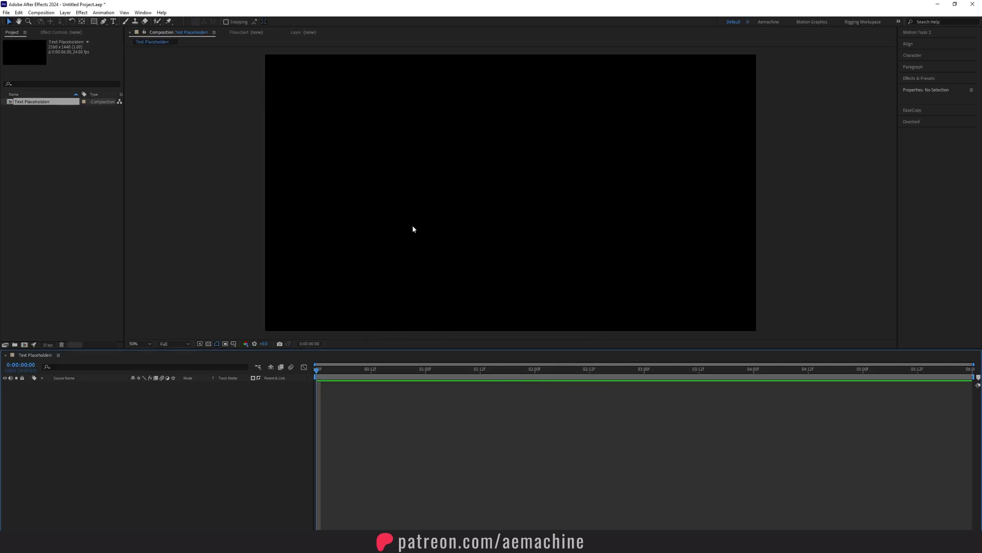
- Add a text layer reading "GLITCH" in the composition
{"action": "left_click", "coordinate": [113, 21]}
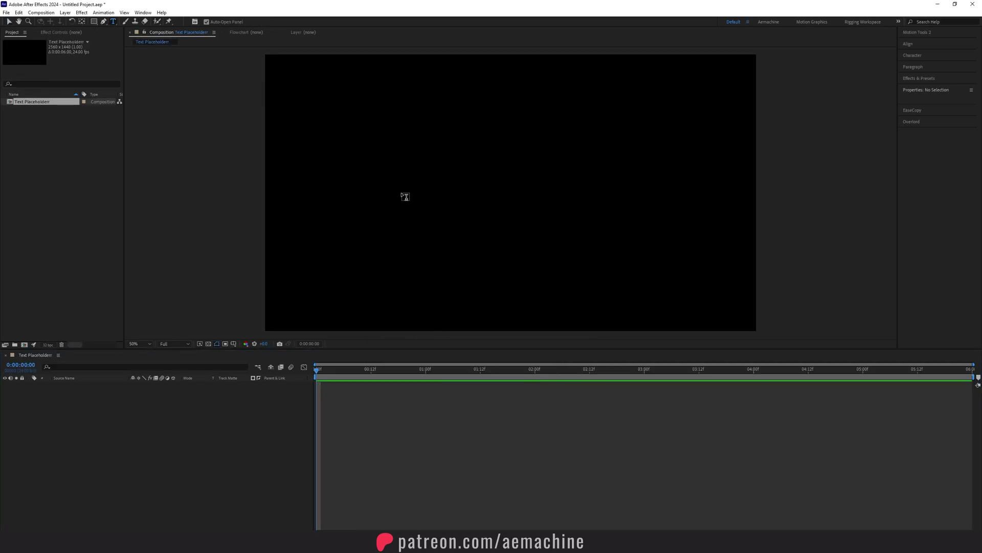
{"action": "left_click", "coordinate": [404, 197]}
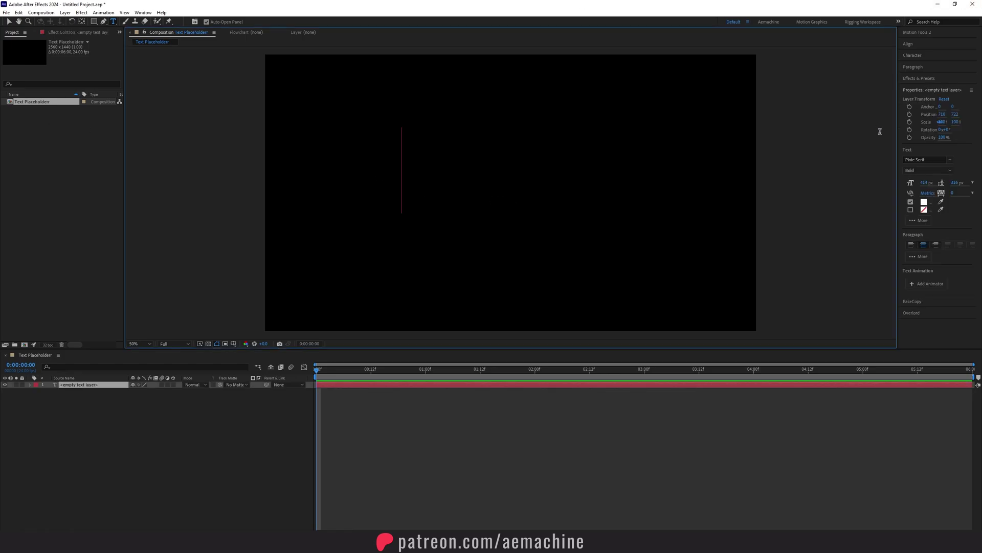
{"action": "type", "text": "GLITCH"}
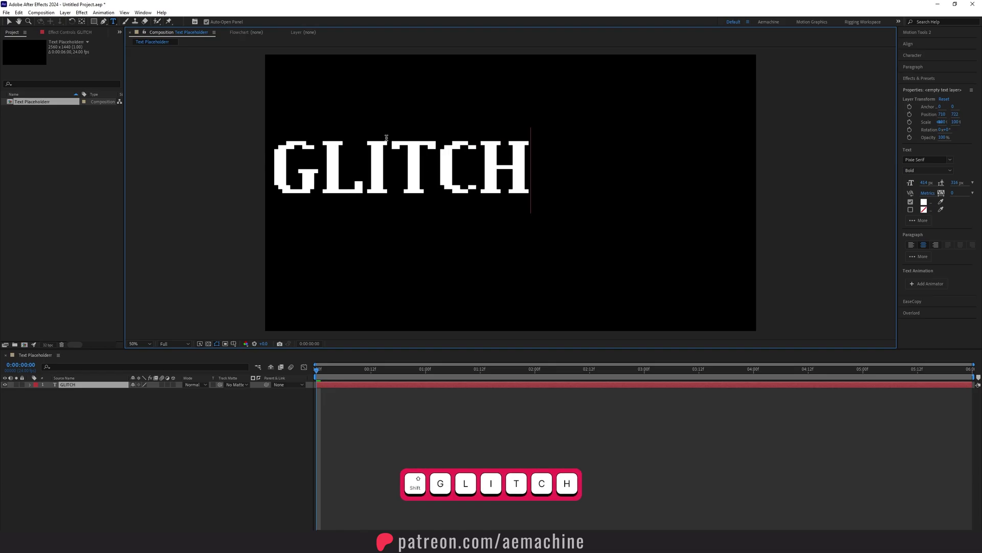
{"action": "left_click", "coordinate": [9, 21]}
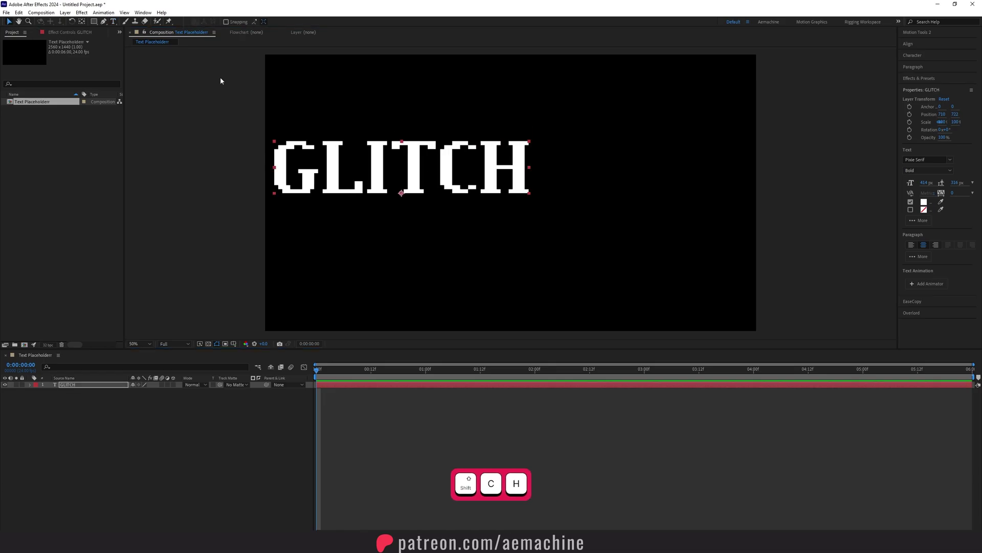
- Centre the GLITCH layer's anchor point on the text and align the layer horizontally and vertically to the composition's centre
{"action": "left_click_drag", "start_coordinate": [437, 171], "coordinate": [506, 191]}
{"action": "key", "text": "ctrl+alt+Home"}
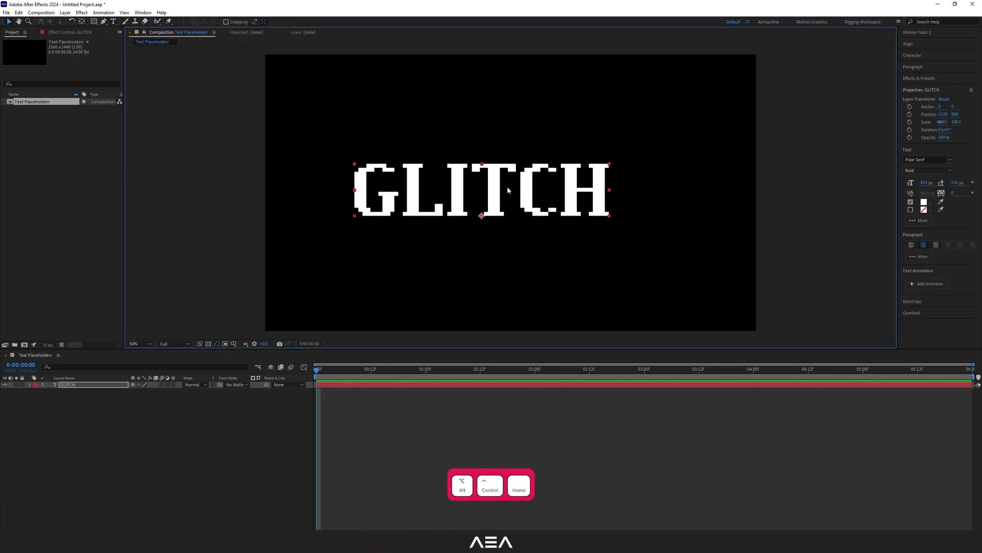
{"action": "left_click", "coordinate": [909, 44]}
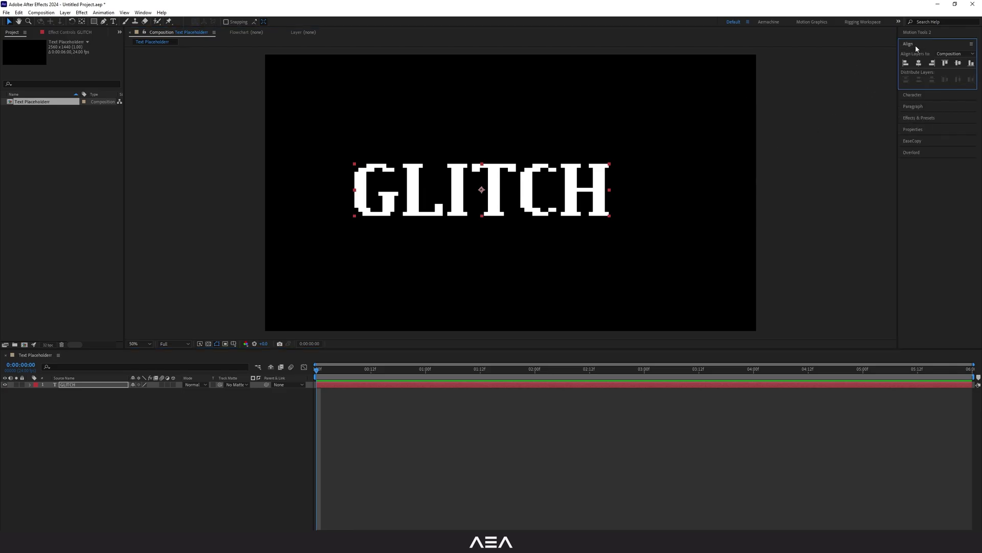
{"action": "left_click", "coordinate": [918, 63]}
{"action": "left_click", "coordinate": [958, 63]}
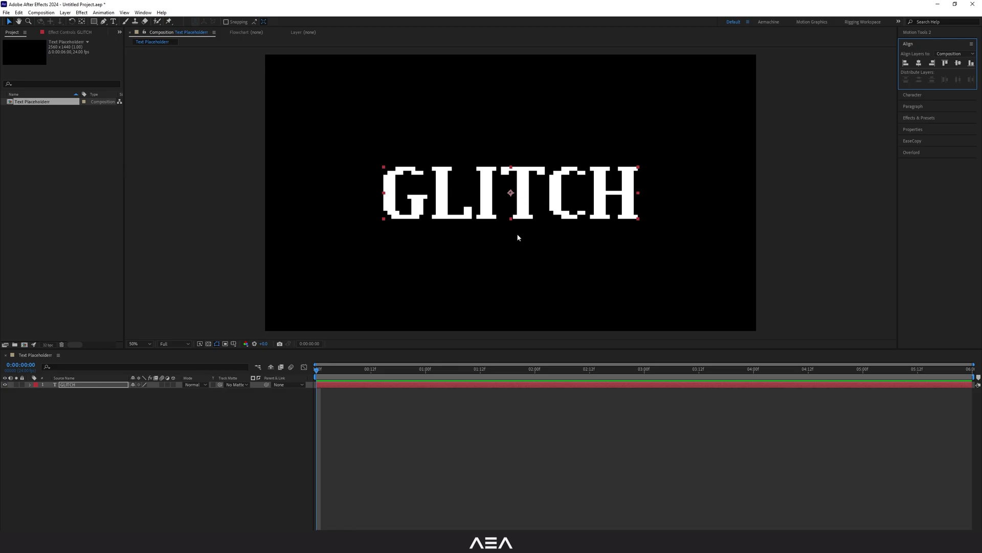
- Create a second composition named "Glitch Lines" with the same 6-second duration
{"action": "left_click", "coordinate": [52, 159]}
{"action": "left_click", "coordinate": [24, 344]}
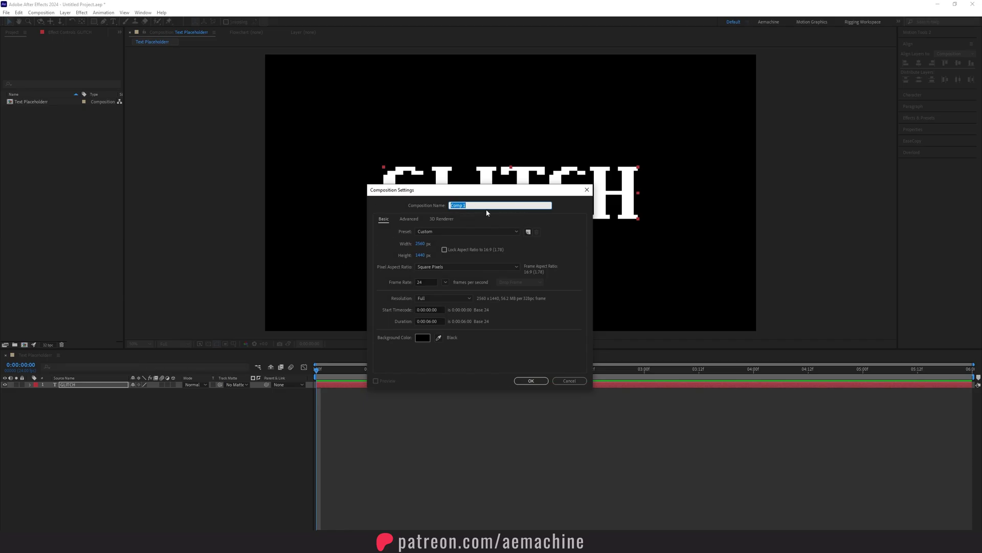
{"action": "type", "text": "Glit"}
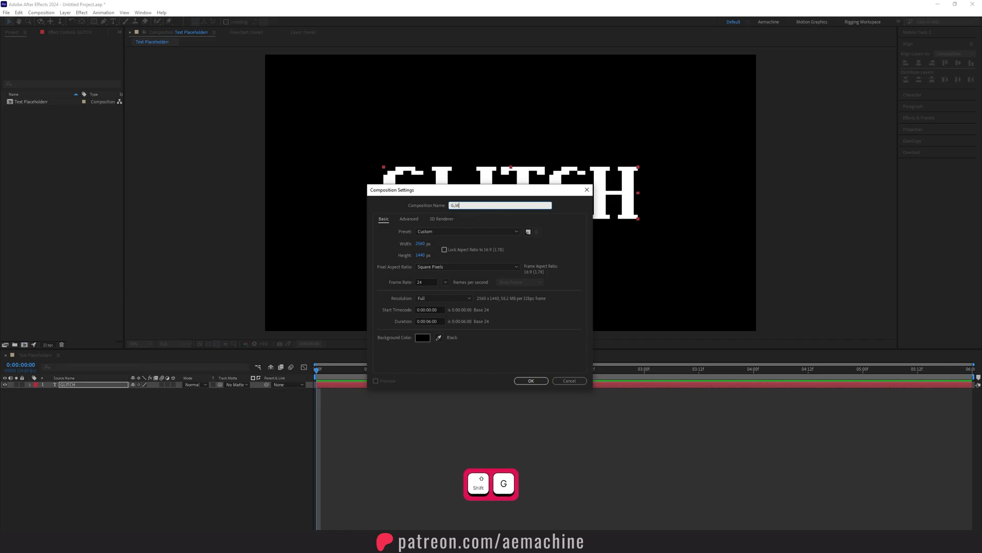
{"action": "key", "text": "BackSpace"}
{"action": "key", "text": "BackSpace"}
{"action": "type", "text": "litch Lines"}
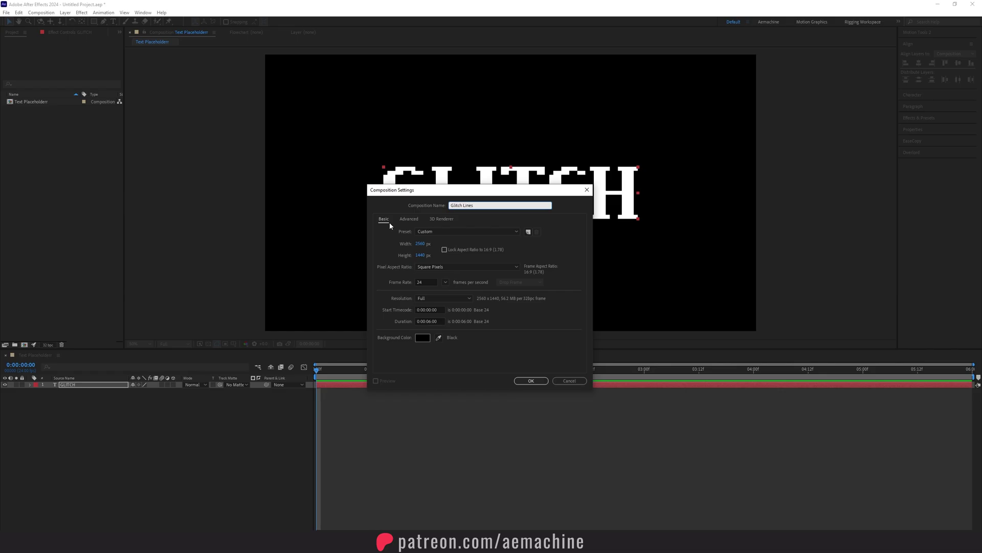
{"action": "left_click", "coordinate": [388, 222]}
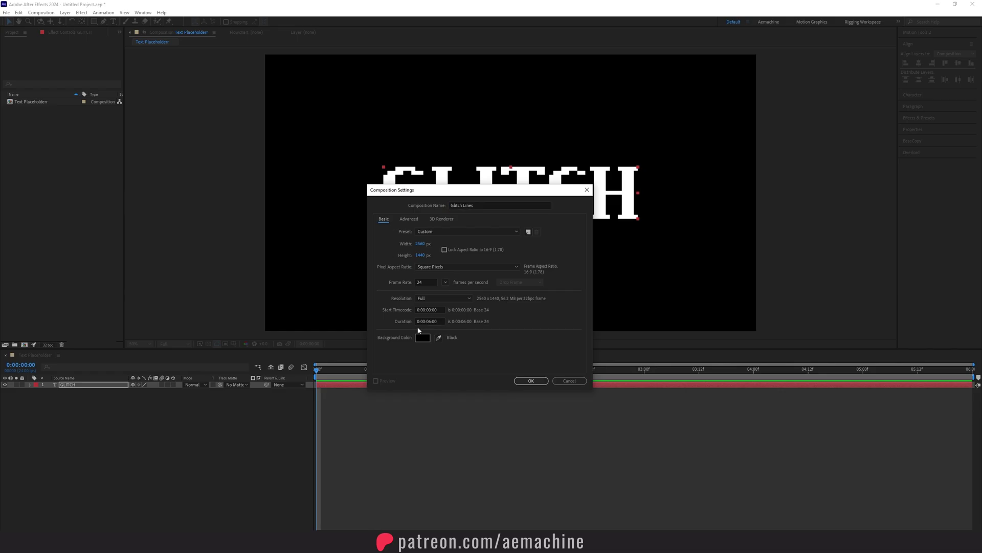
{"action": "left_click", "coordinate": [531, 381]}
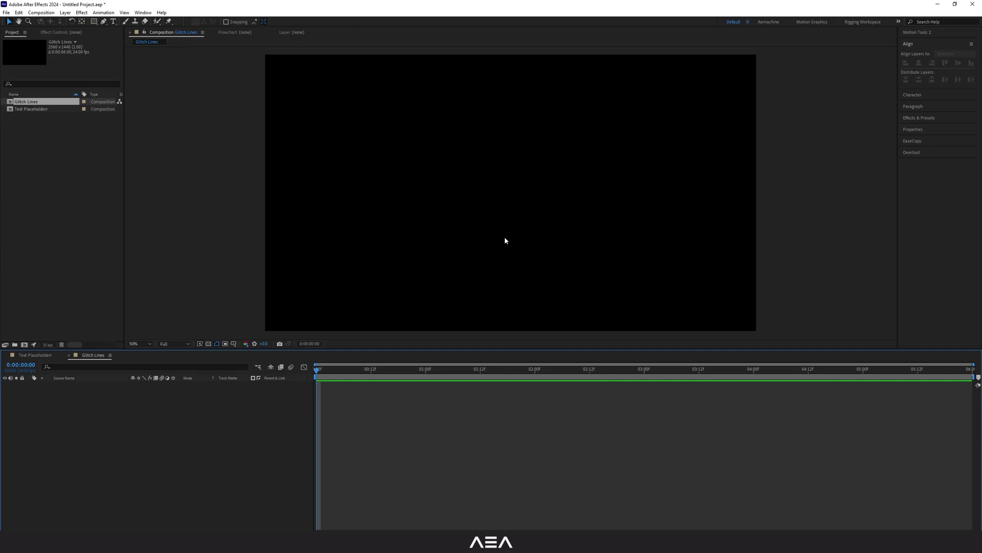
- Set up the Pen tool with no fill and a red stroke colour
{"action": "left_click", "coordinate": [104, 21]}
{"action": "left_click", "coordinate": [222, 23]}
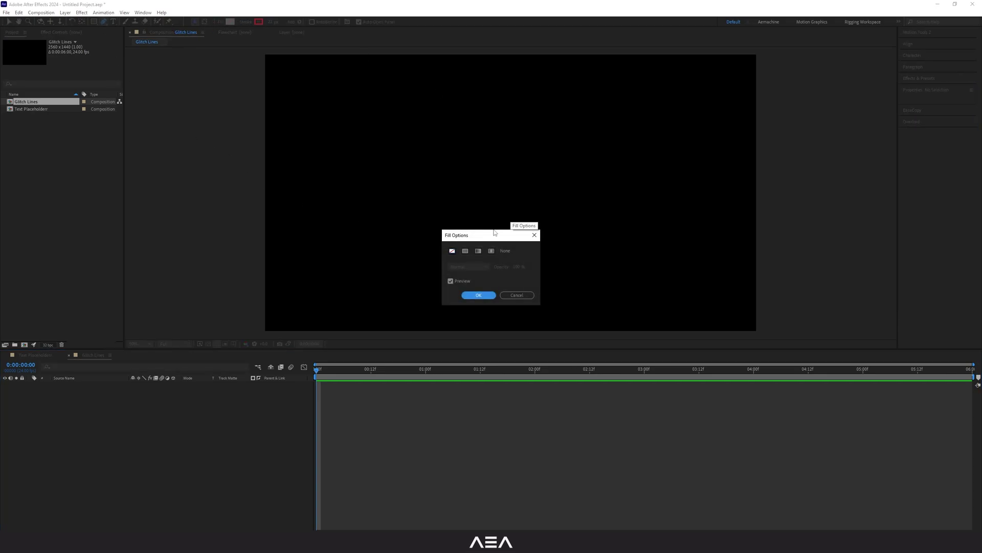
{"action": "left_click", "coordinate": [478, 294]}
{"action": "left_click", "coordinate": [258, 22]}
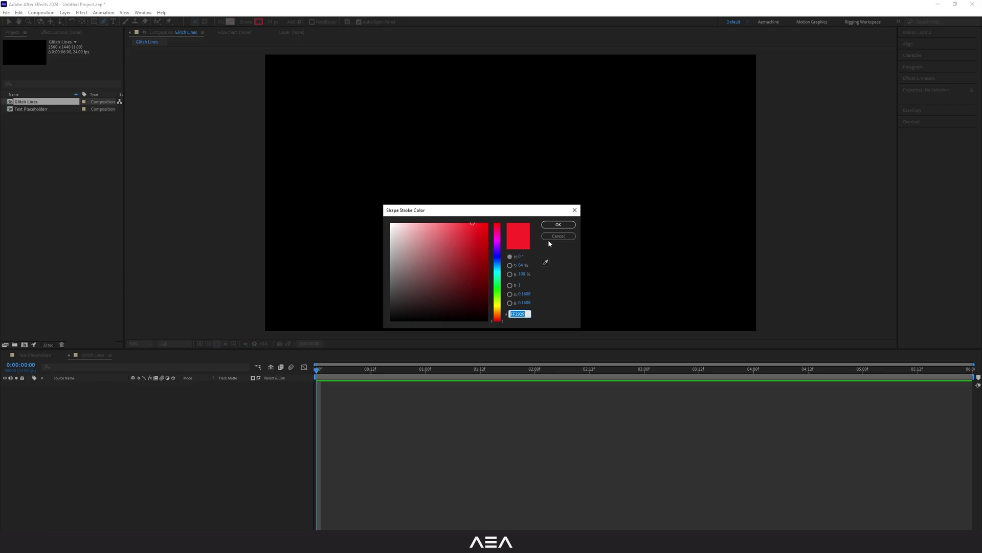
{"action": "left_click", "coordinate": [558, 225]}
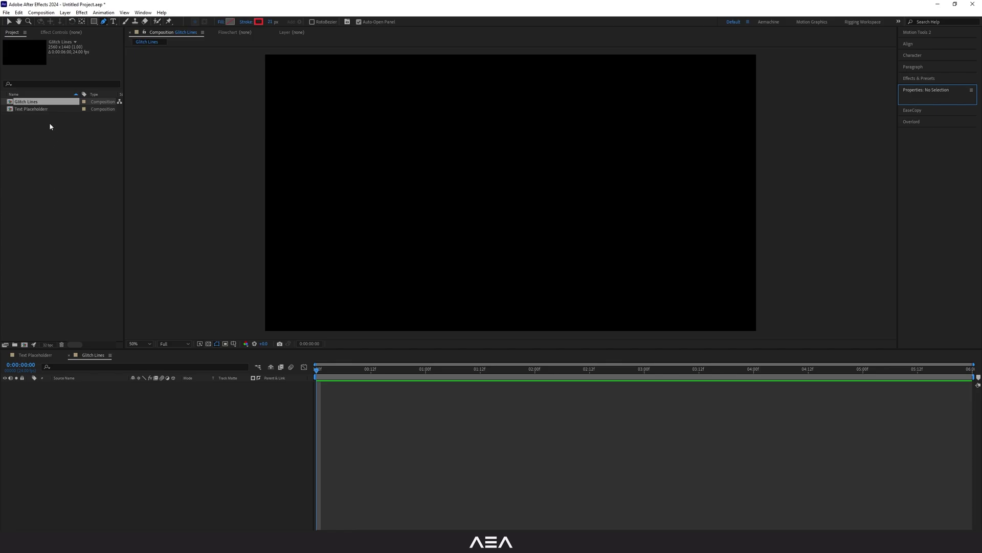
- Place the text placeholder composition in Glitch Lines and make it a guide layer
{"action": "left_click_drag", "start_coordinate": [33, 108], "coordinate": [91, 416]}
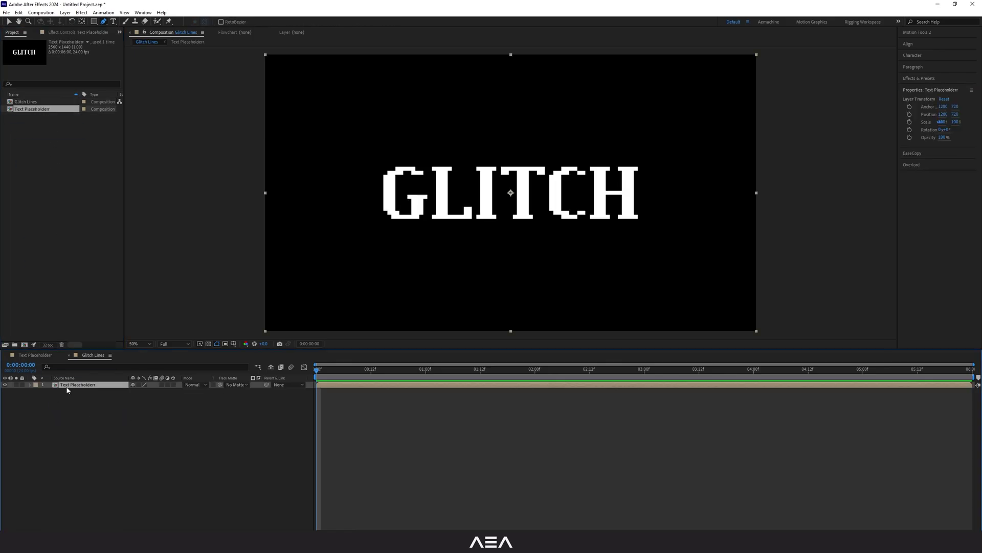
{"action": "right_click", "coordinate": [81, 389]}
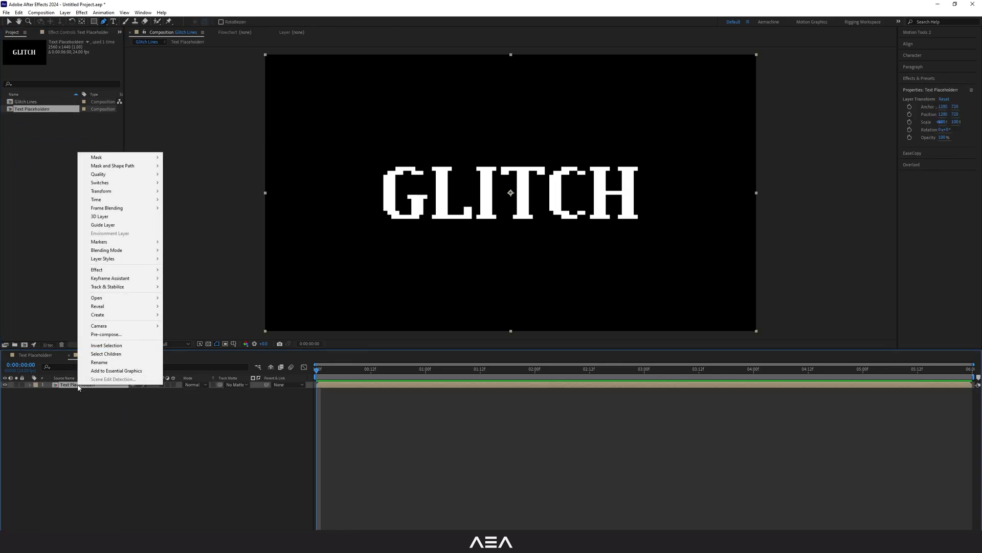
{"action": "left_click", "coordinate": [107, 225]}
{"action": "double_click", "coordinate": [164, 384]}
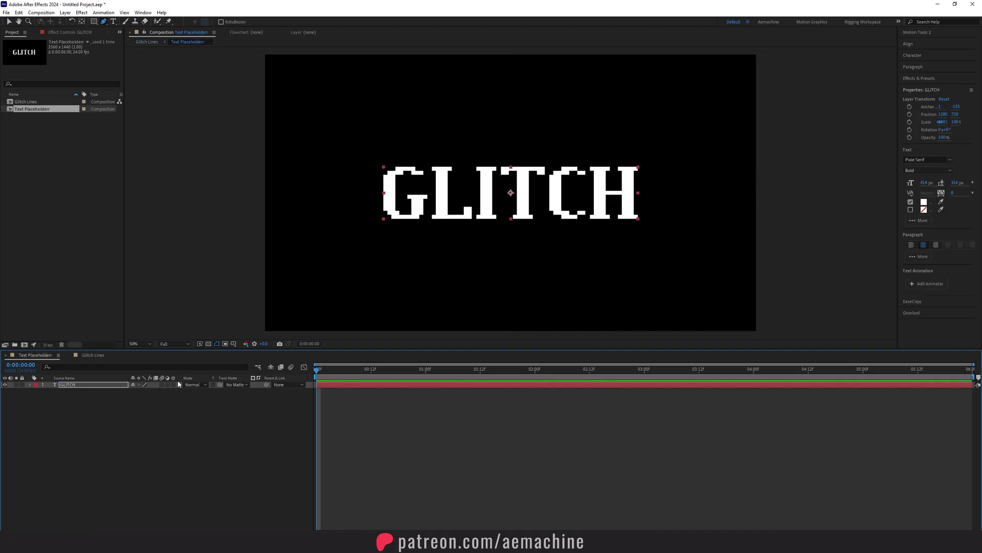
{"action": "left_click", "coordinate": [92, 354]}
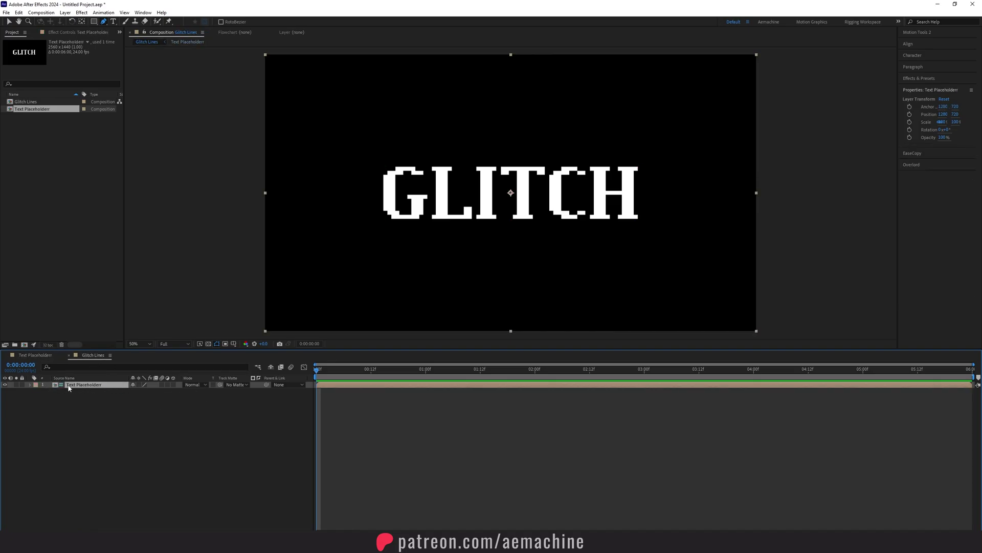
- Set the text placeholder layer's opacity to 20%
{"action": "key", "text": "t"}
{"action": "left_click_drag", "start_coordinate": [134, 391], "coordinate": [102, 392]}
{"action": "left_click", "coordinate": [145, 406]}
{"action": "left_click", "coordinate": [136, 391]}
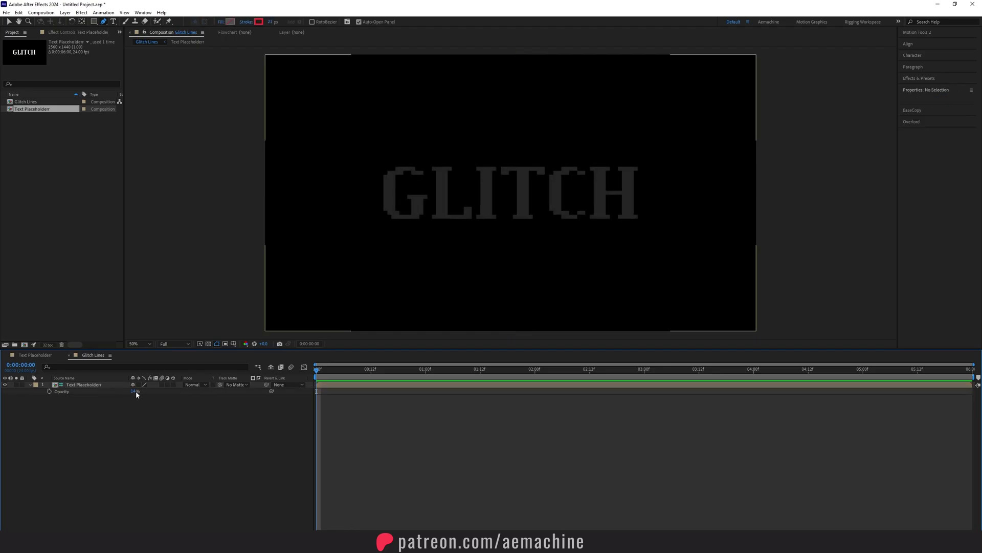
{"action": "type", "text": "20"}
{"action": "key", "text": "Return"}
{"action": "key", "text": "t"}
{"action": "left_click", "coordinate": [92, 394]}
- Draw a straight horizontal red line across the upper part of the GLITCH text with a stroke width of about 48 px
{"action": "left_click", "coordinate": [104, 22]}
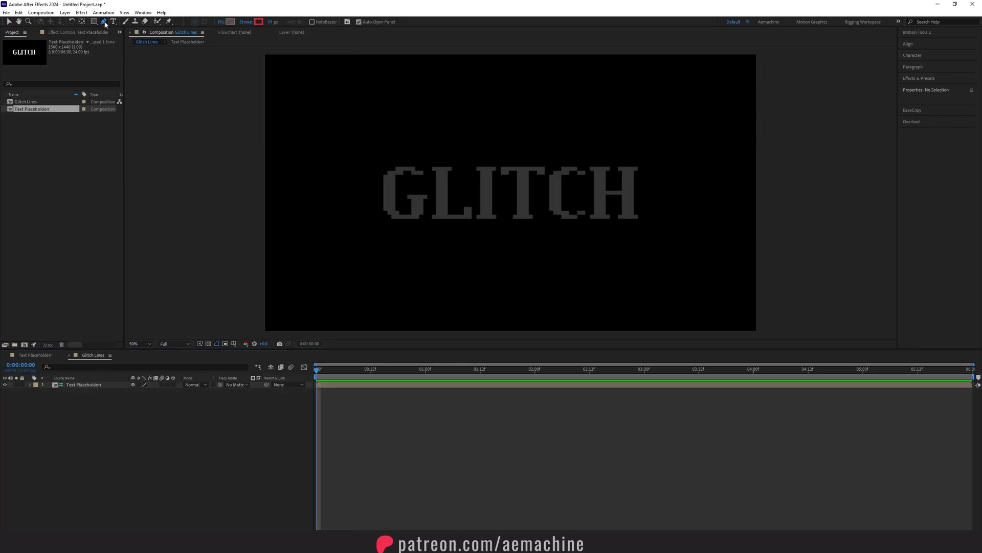
{"action": "left_click", "coordinate": [367, 173]}
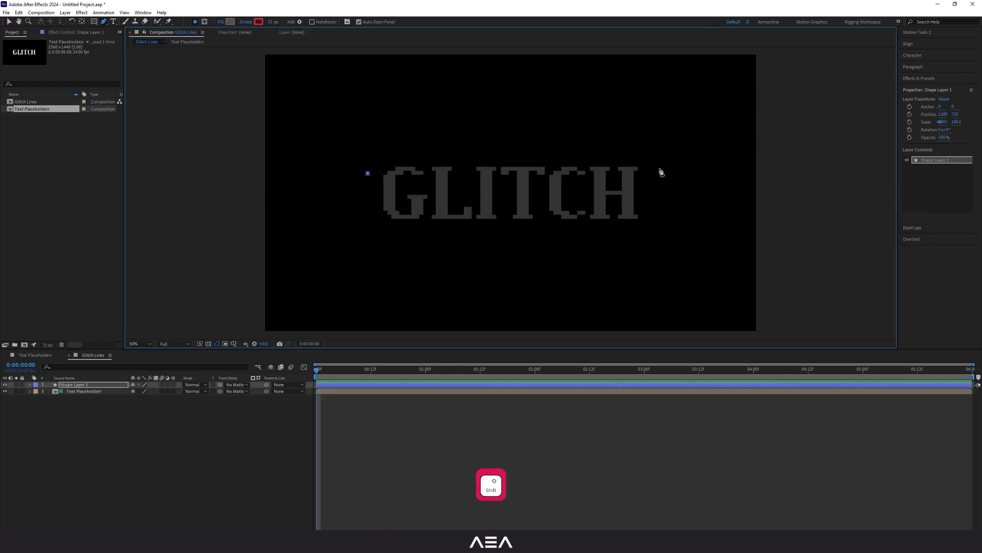
{"action": "left_click", "coordinate": [660, 173], "text": "shift"}
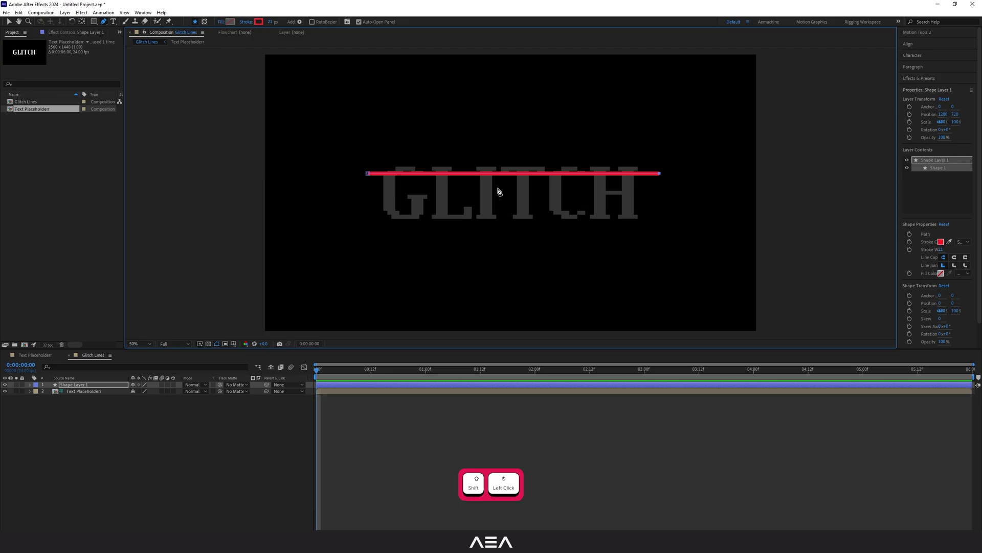
{"action": "left_click_drag", "start_coordinate": [269, 21], "coordinate": [283, 21]}
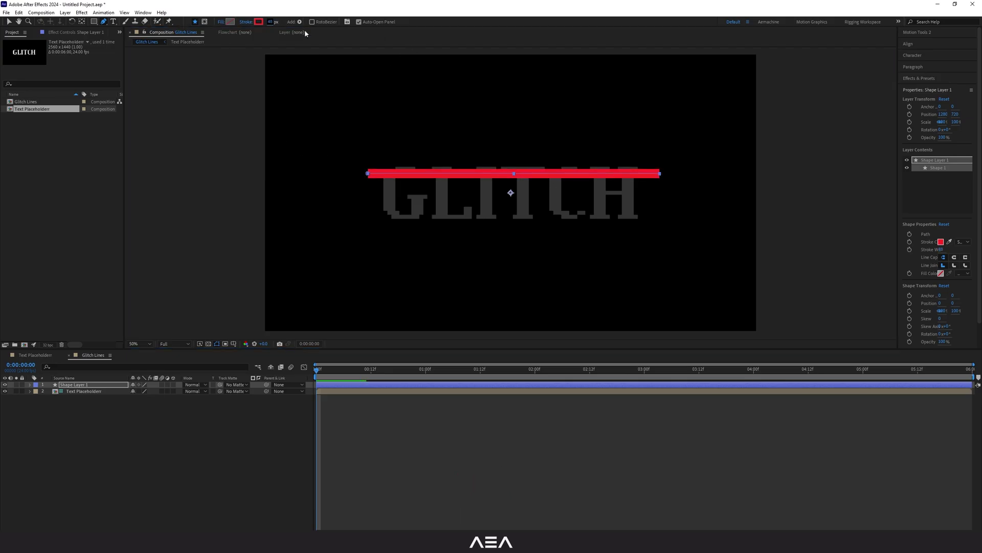
- Add a null object to Glitch Lines and rename it "Color"
{"action": "left_click", "coordinate": [67, 409]}
{"action": "left_click", "coordinate": [71, 385]}
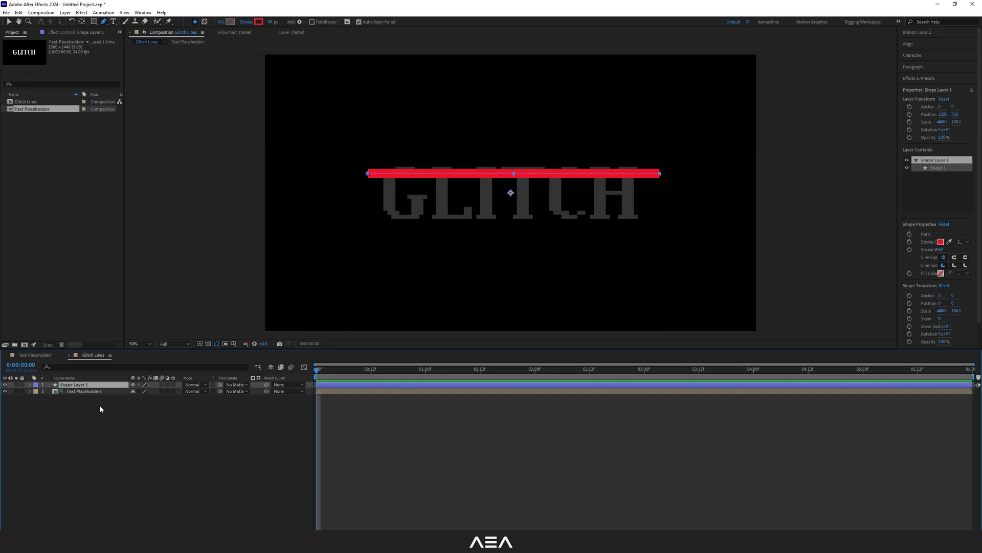
{"action": "right_click", "coordinate": [74, 411]}
{"action": "mouse_move", "coordinate": [102, 413]}
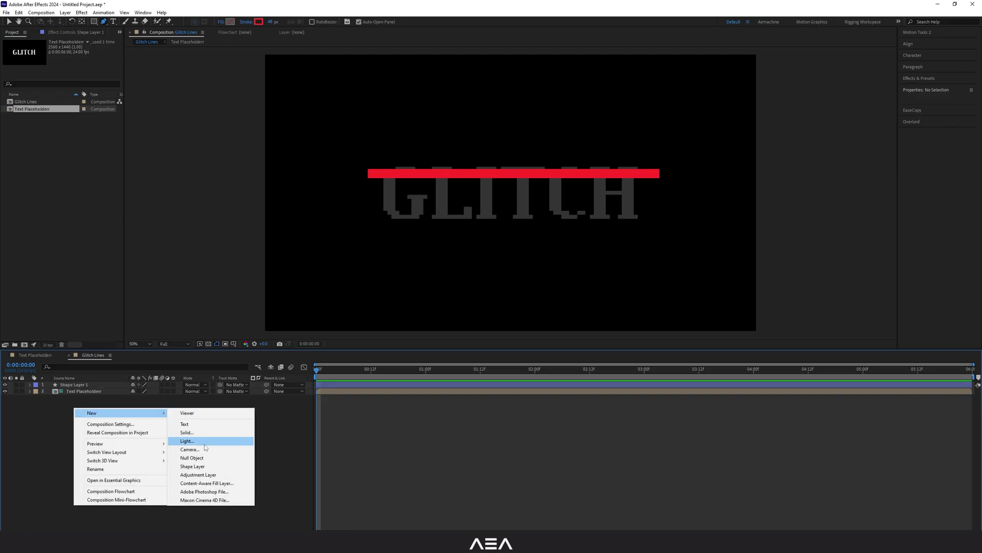
{"action": "left_click", "coordinate": [201, 458]}
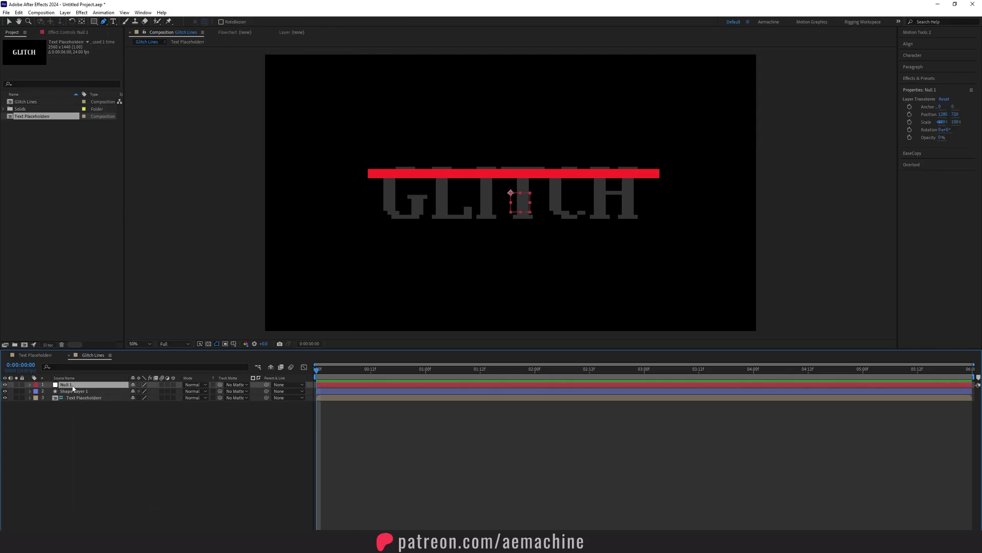
{"action": "key", "text": "Return"}
{"action": "type", "text": "Color"}
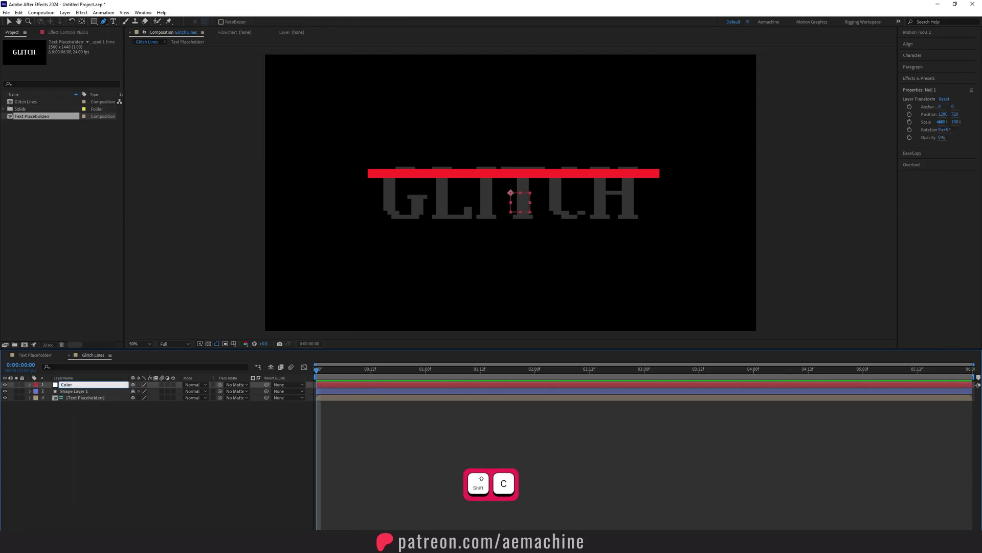
{"action": "left_click", "coordinate": [52, 408]}
- Apply a Color Control effect to the Color null and lock its effect controls in view
{"action": "left_click", "coordinate": [76, 384]}
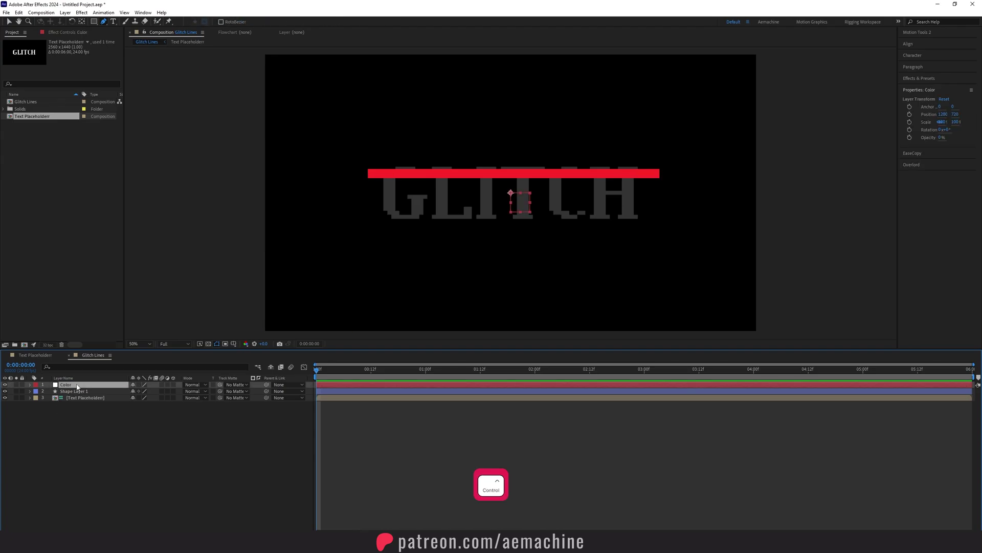
{"action": "key", "text": "ctrl+space"}
{"action": "type", "text": "color c"}
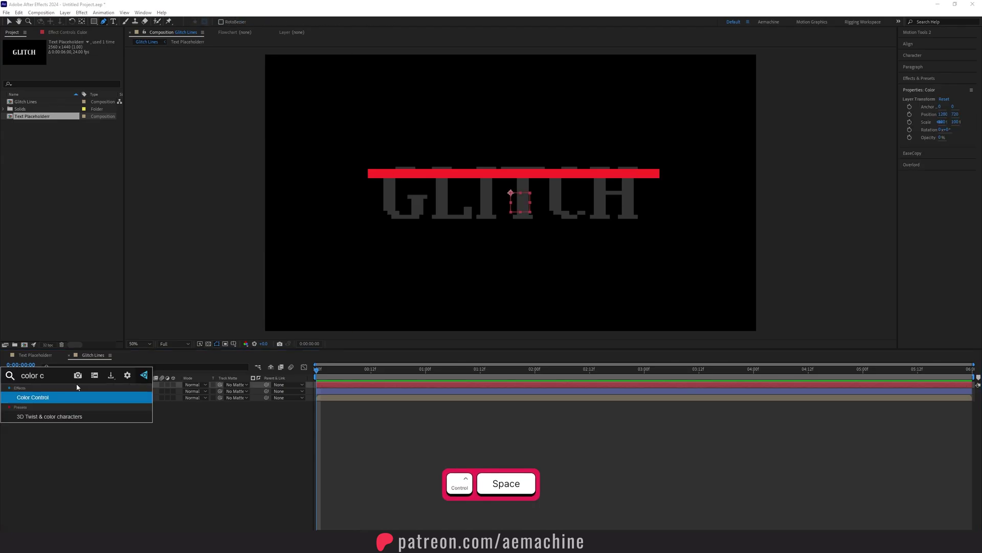
{"action": "key", "text": "Return"}
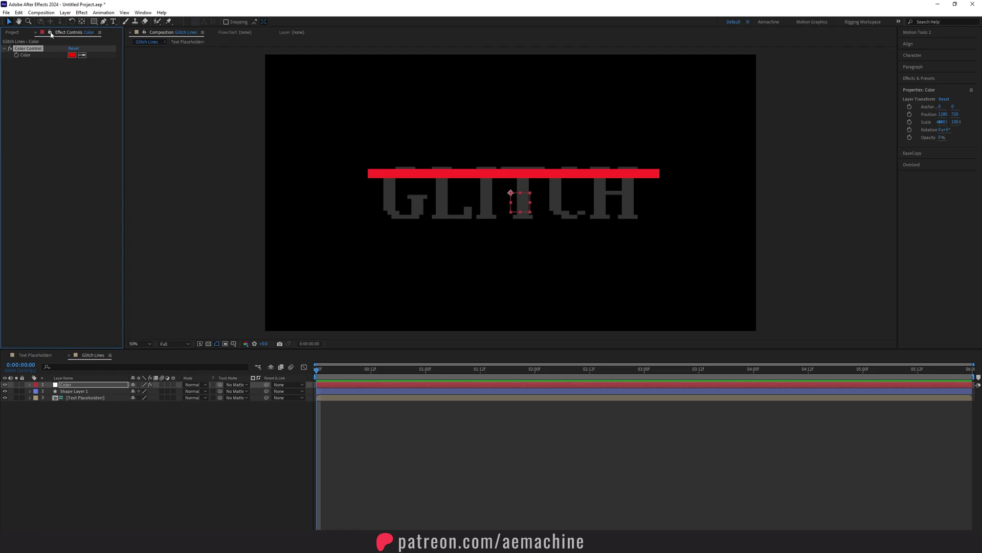
- Rename the red line's shape layer to "Color Line 1"
{"action": "left_click", "coordinate": [85, 392]}
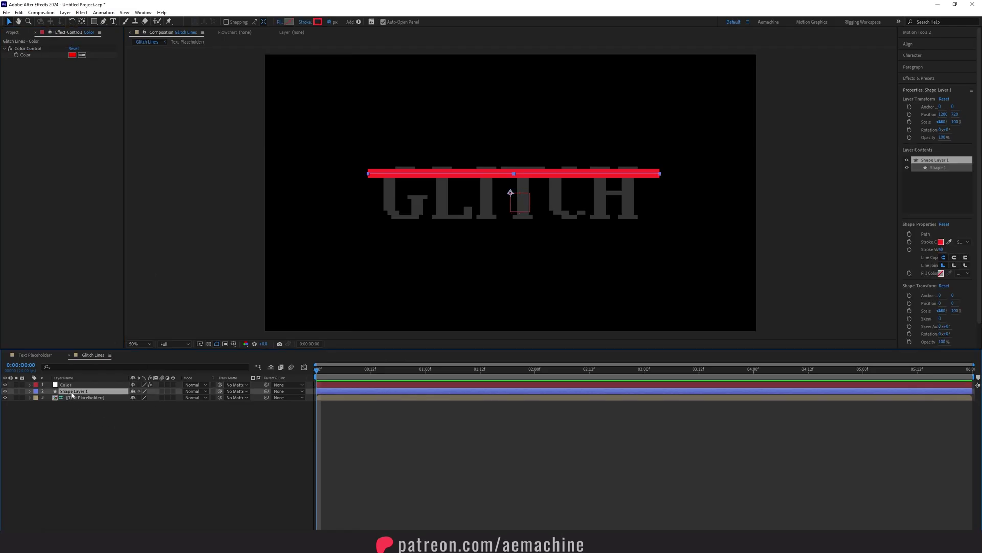
{"action": "key", "text": "Return"}
{"action": "type", "text": "Color 1"}
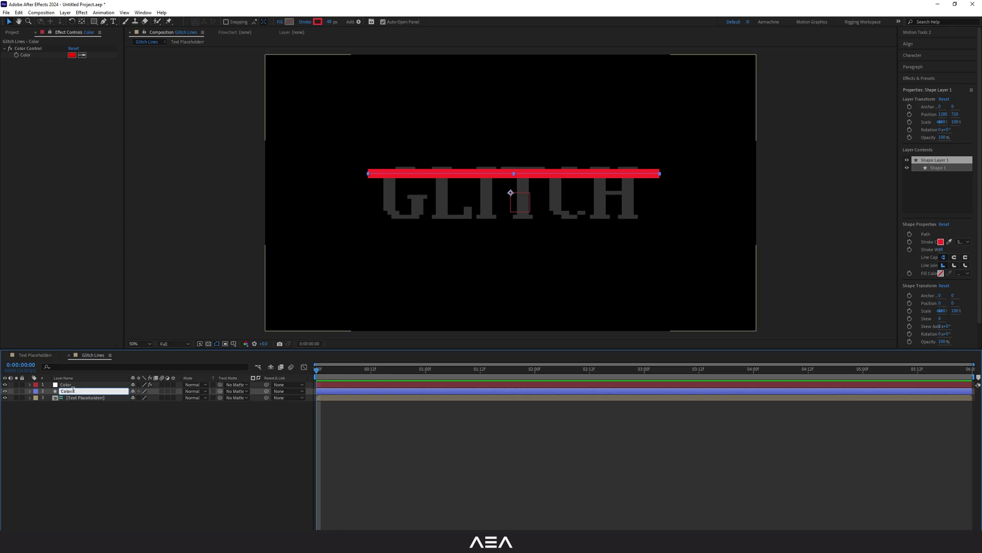
{"action": "type", "text": " Line 1"}
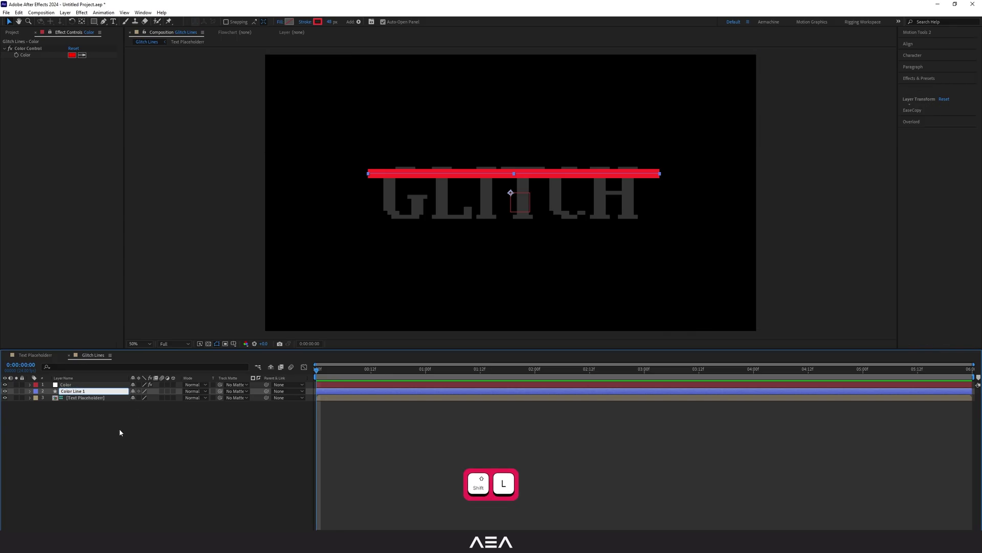
{"action": "key", "text": "Return"}
- Link the stroke colour of Color Line 1 to the Color Control on the Color null
{"action": "left_click", "coordinate": [30, 391]}
{"action": "left_click", "coordinate": [37, 397]}
{"action": "left_click", "coordinate": [43, 404]}
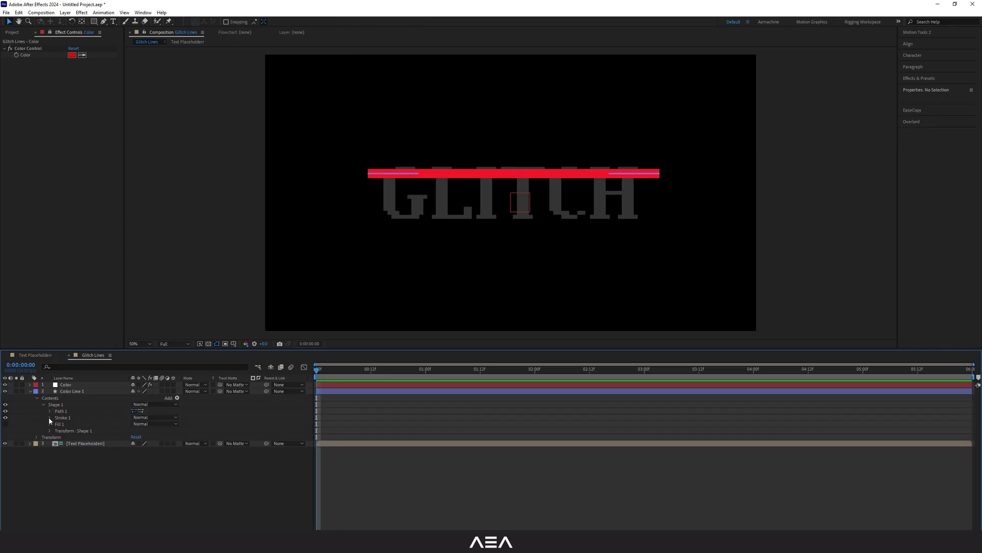
{"action": "left_click", "coordinate": [50, 417]}
{"action": "left_click", "coordinate": [82, 431]}
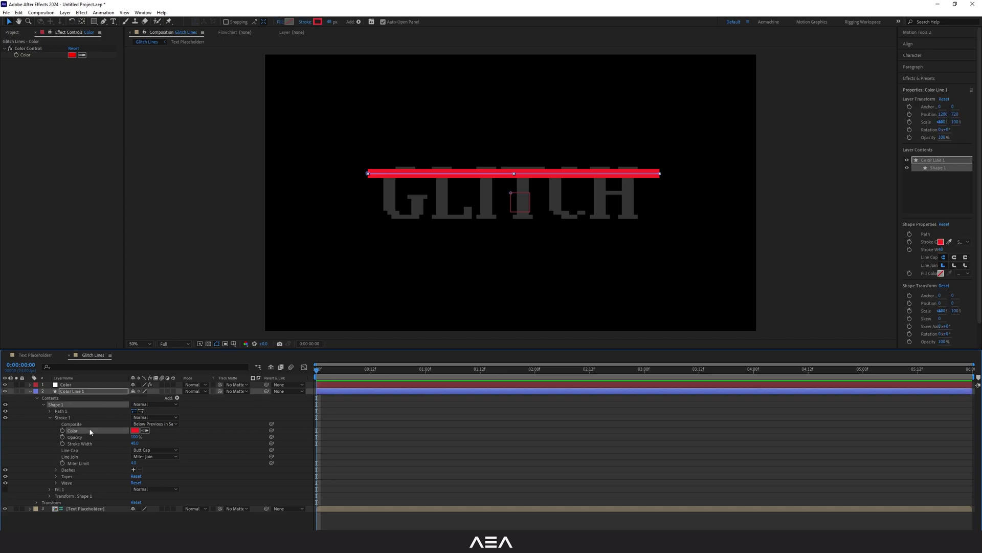
{"action": "left_click_drag", "start_coordinate": [271, 429], "coordinate": [25, 55]}
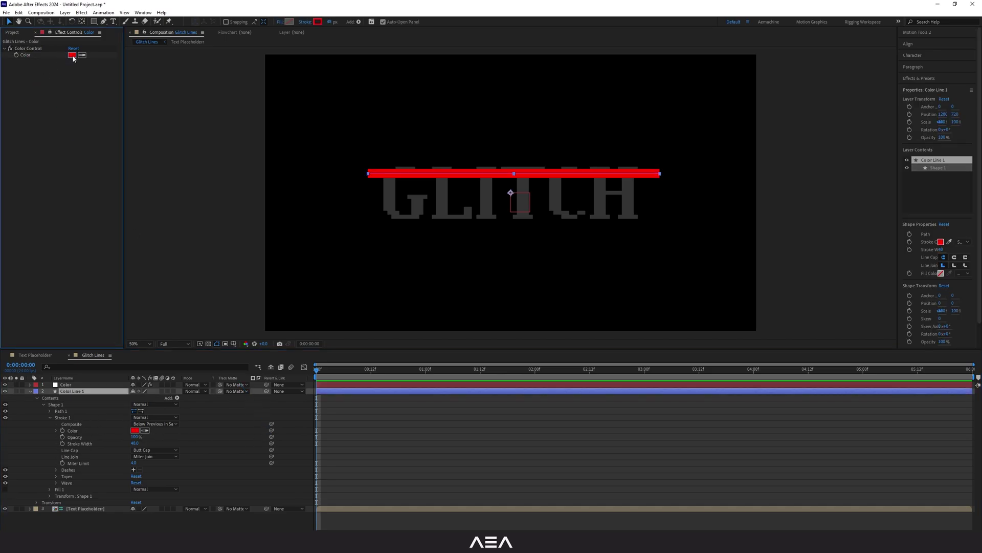
{"action": "left_click", "coordinate": [72, 56]}
{"action": "left_click_drag", "start_coordinate": [497, 268], "coordinate": [498, 280]}
{"action": "left_click_drag", "start_coordinate": [475, 231], "coordinate": [470, 215]}
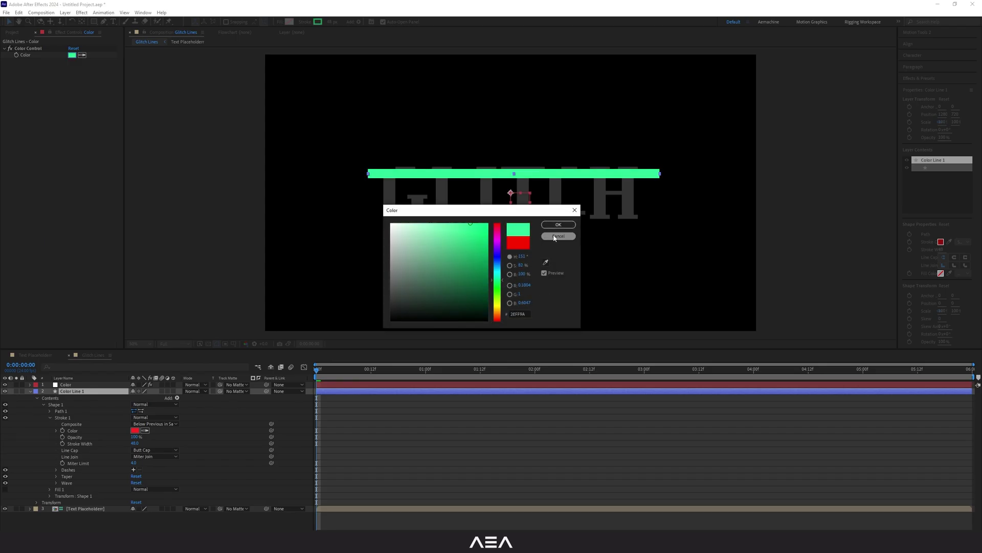
{"action": "left_click", "coordinate": [553, 238]}
- Set the Color null's Color Control to yellow FFEA00
{"action": "left_click", "coordinate": [72, 55]}
{"action": "left_click_drag", "start_coordinate": [501, 265], "coordinate": [502, 309]}
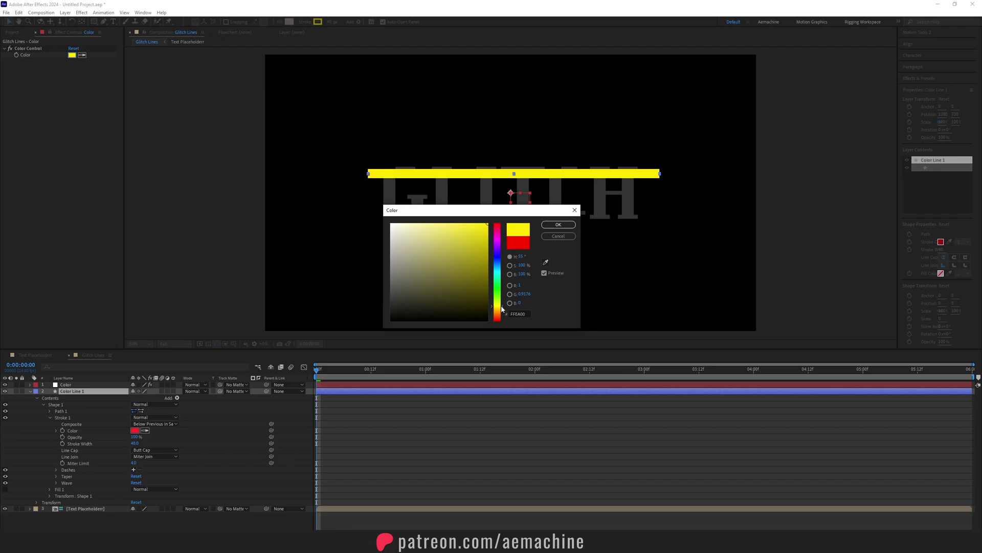
{"action": "left_click", "coordinate": [558, 224]}
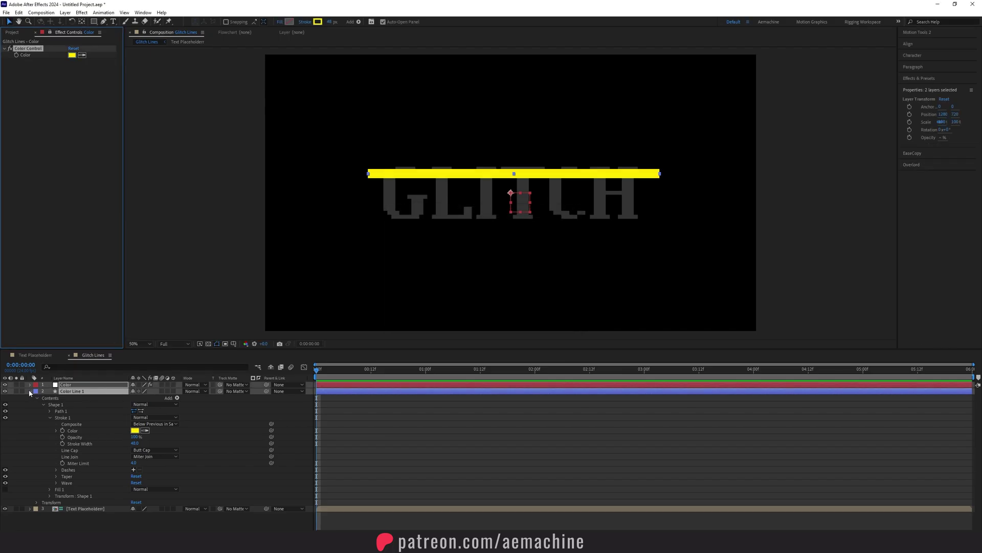
- Duplicate Color Line 1, centre the copy's anchor point, and move it onto the lower part of the text, slightly to the left
{"action": "left_click", "coordinate": [29, 391]}
{"action": "left_click", "coordinate": [72, 391]}
{"action": "key", "text": "ctrl+d"}
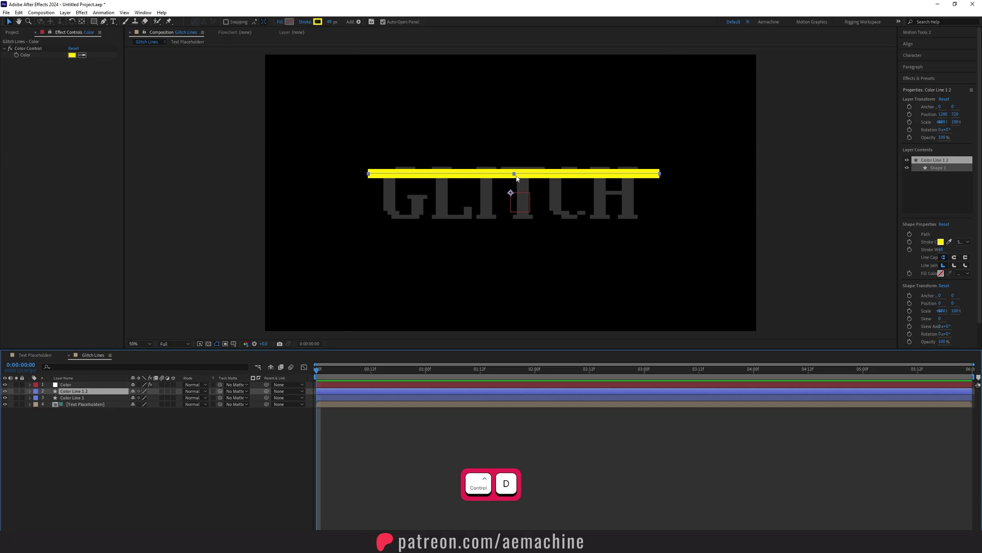
{"action": "key", "text": "ctrl+alt+Home"}
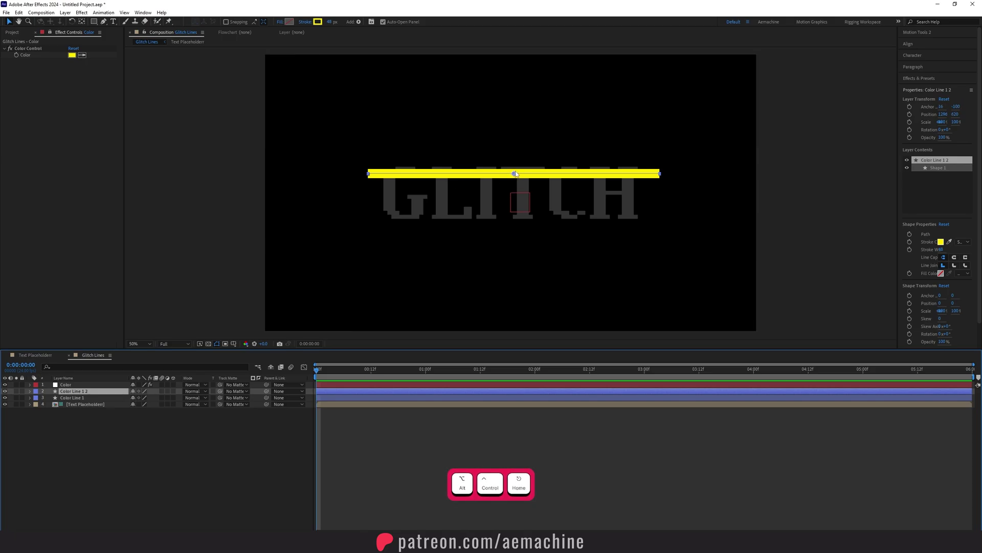
{"action": "left_click_drag", "start_coordinate": [514, 174], "coordinate": [489, 205]}
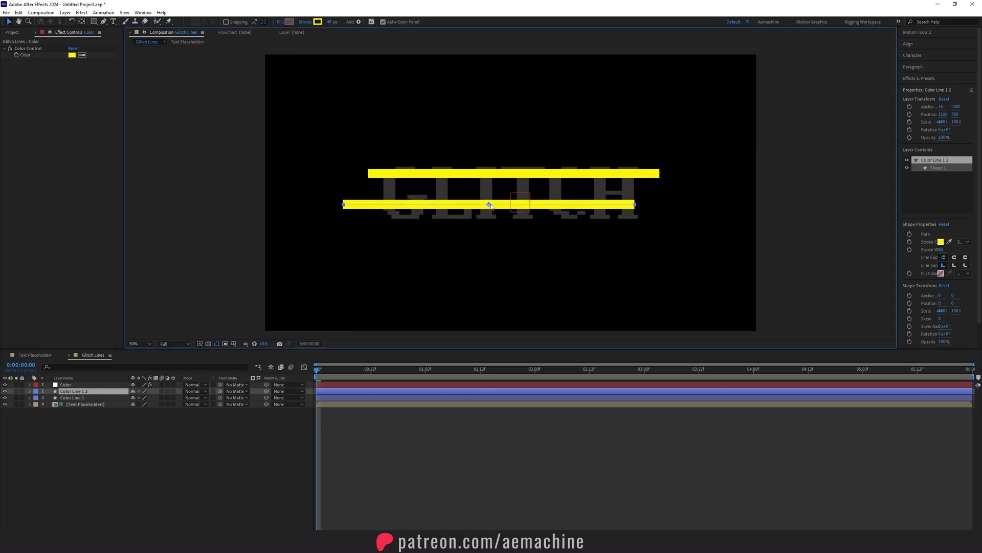
- Duplicate the Color Control effect on the Color null and set the copy to orange FF742F
{"action": "left_click", "coordinate": [70, 385]}
{"action": "left_click", "coordinate": [28, 48]}
{"action": "left_click", "coordinate": [26, 49]}
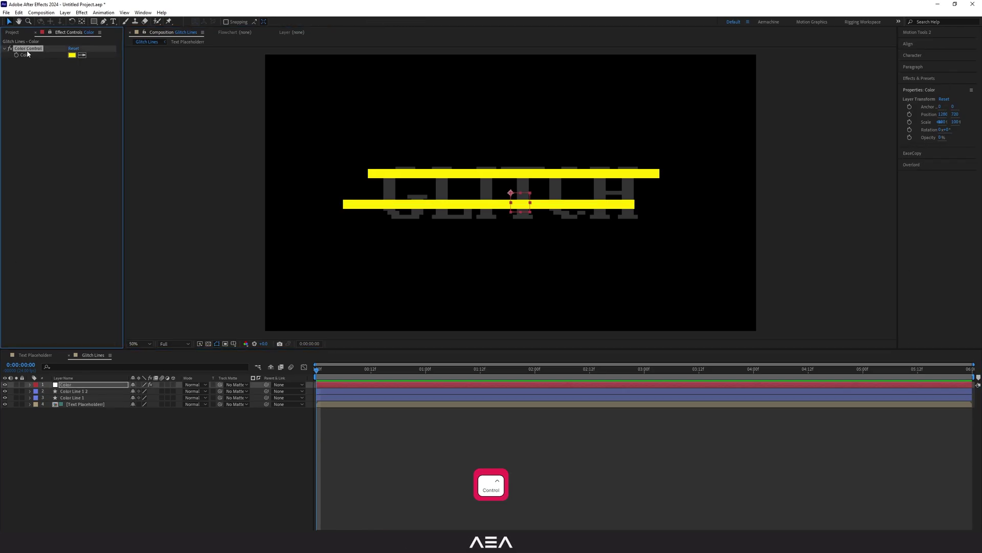
{"action": "key", "text": "ctrl+d"}
{"action": "left_click", "coordinate": [71, 68]}
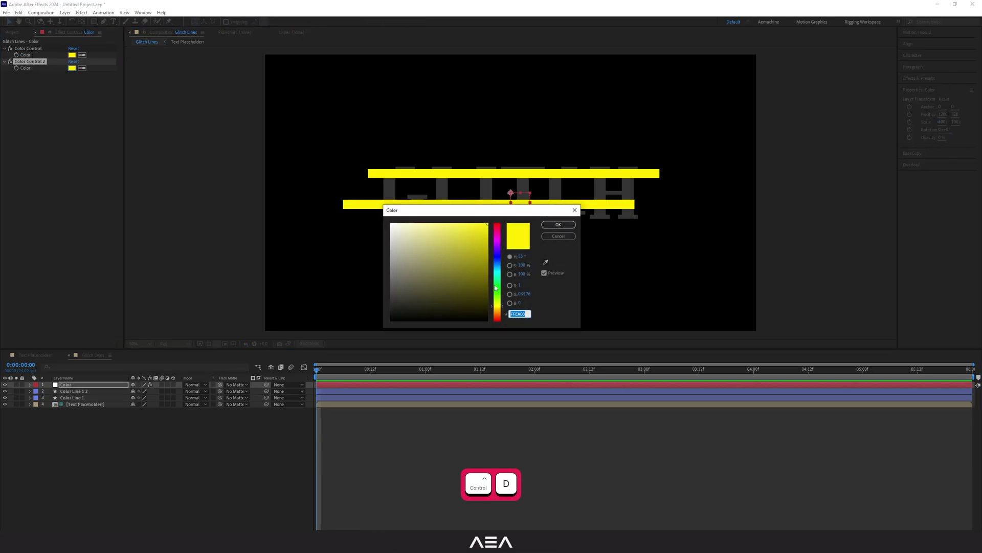
{"action": "left_click_drag", "start_coordinate": [497, 305], "coordinate": [497, 320]}
{"action": "left_click", "coordinate": [469, 223]}
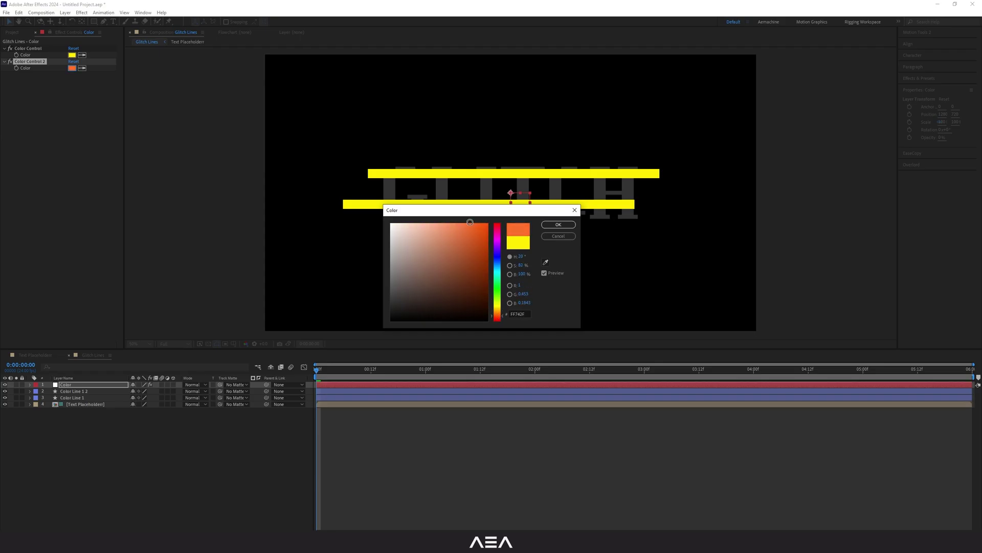
{"action": "key", "text": "Return"}
- Link the stroke colour of the lower line, Color Line 1 2, to Color Control 2 on the Color null
{"action": "left_click", "coordinate": [61, 392]}
{"action": "left_click", "coordinate": [30, 391]}
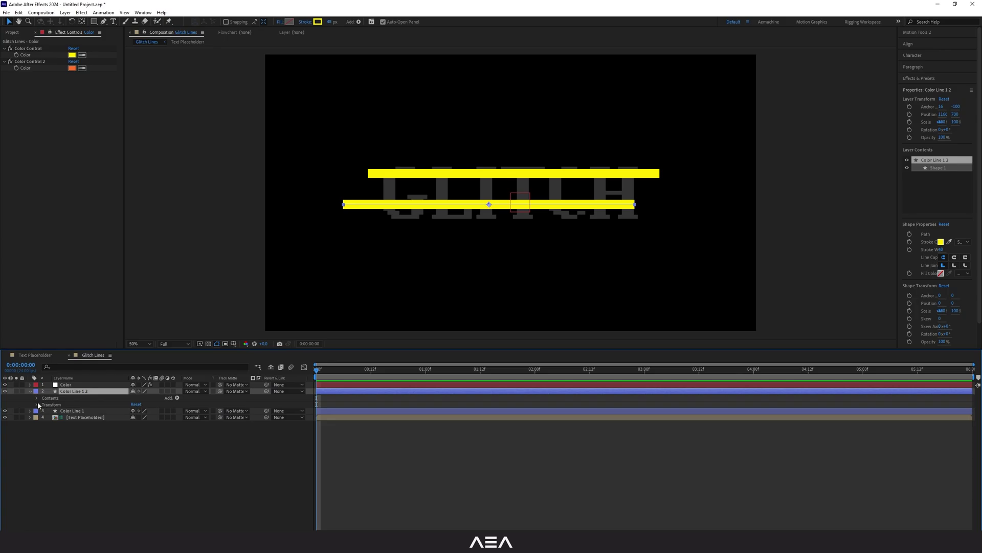
{"action": "left_click", "coordinate": [37, 397]}
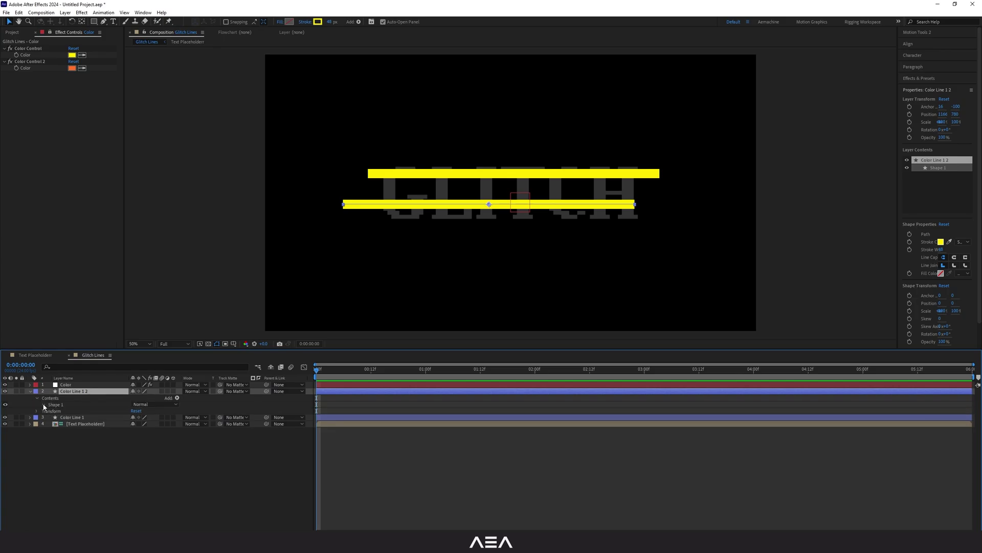
{"action": "left_click", "coordinate": [44, 405]}
{"action": "left_click", "coordinate": [49, 418]}
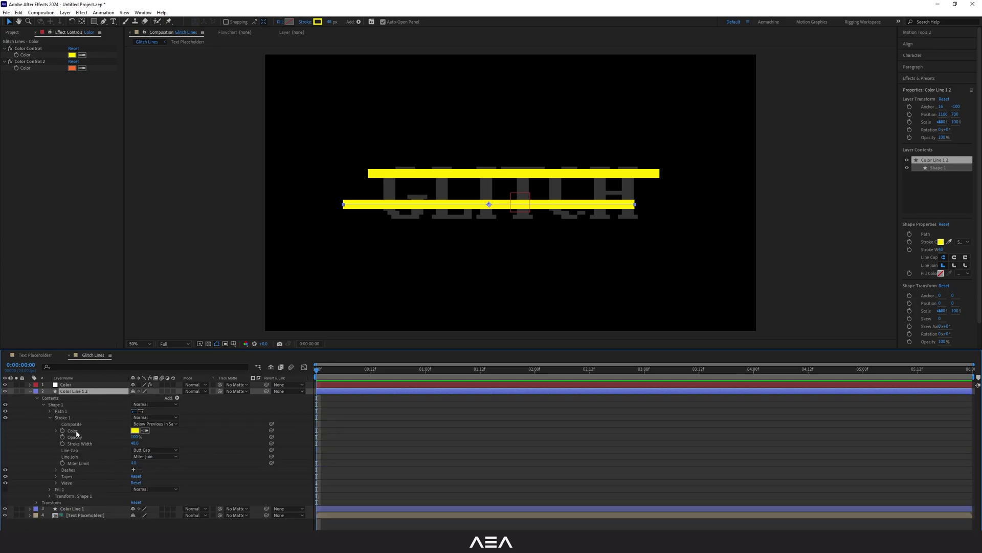
{"action": "left_click_drag", "start_coordinate": [271, 429], "coordinate": [35, 67]}
{"action": "left_click", "coordinate": [391, 397]}
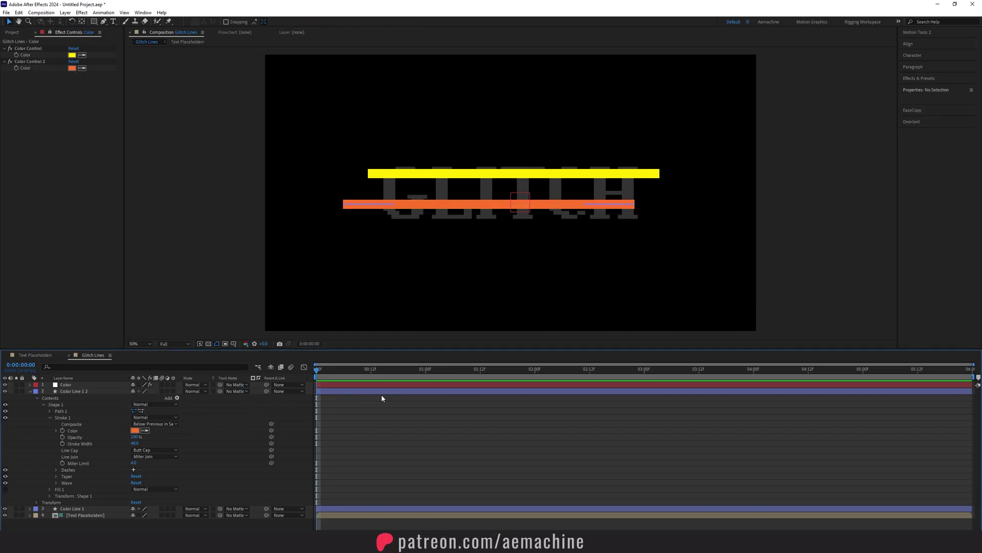
{"action": "left_click", "coordinate": [27, 392]}
{"action": "left_click", "coordinate": [30, 391]}
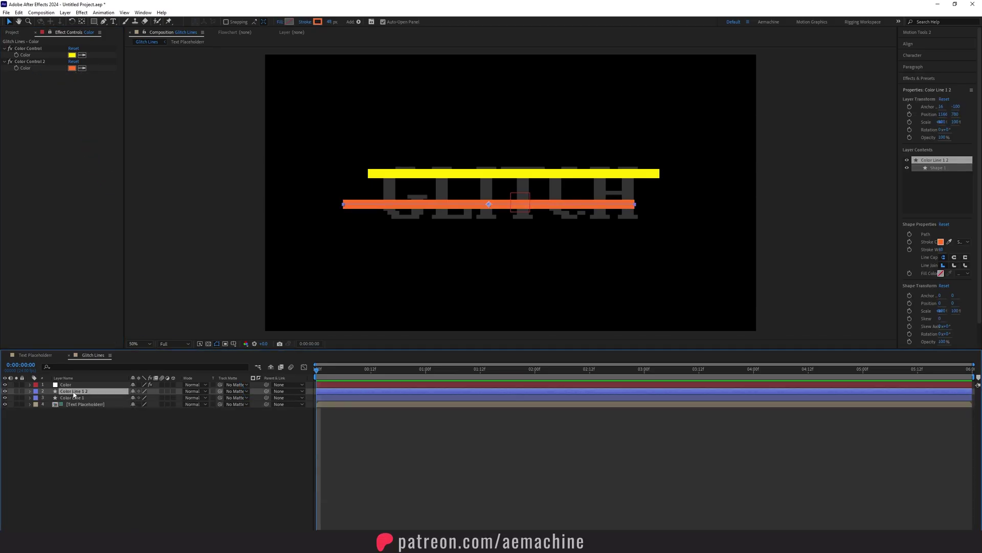
- Rename the orange line layer to "Color Line 2"
{"action": "key", "text": "Return"}
{"action": "key", "text": "End"}
{"action": "key", "text": "BackSpace"}
{"action": "type", "text": "2"}
{"action": "key", "text": "Return"}
- Duplicate Color Line 2 and move the copy between the two existing lines, shifted to the right
{"action": "key", "text": "ctrl+d"}
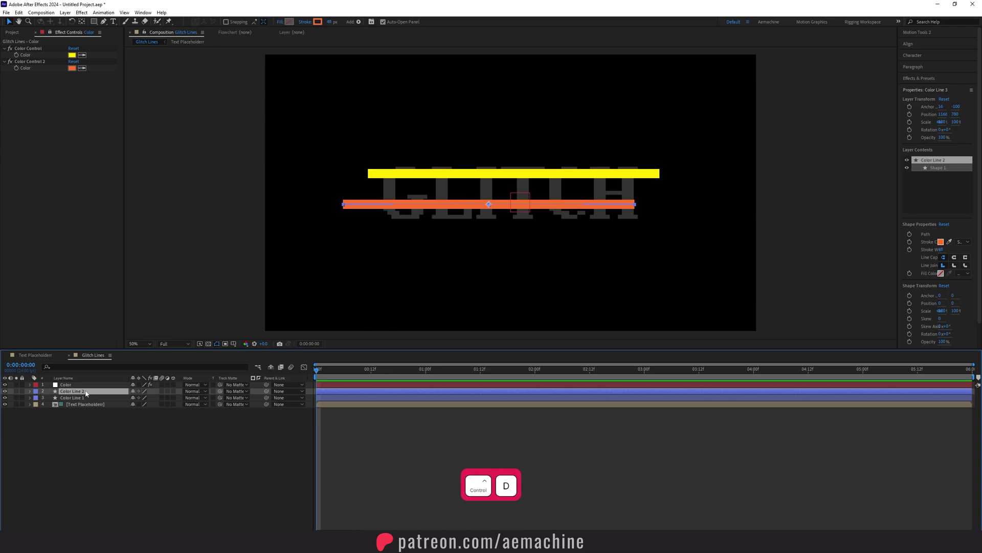
{"action": "left_click_drag", "start_coordinate": [492, 205], "coordinate": [568, 190]}
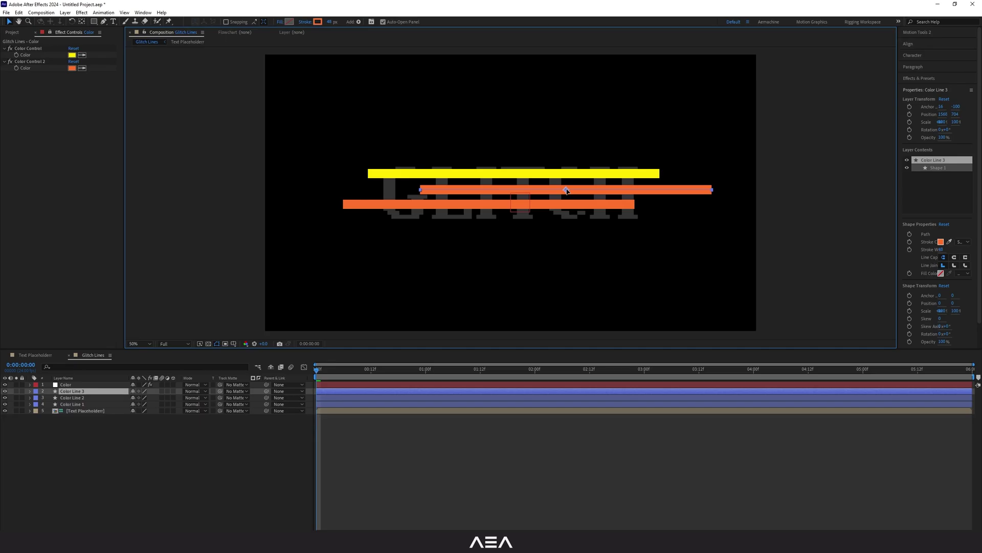
- Duplicate Color Control 2 on the Color null and set the copy to a bright blue
{"action": "left_click", "coordinate": [72, 385]}
{"action": "left_click", "coordinate": [44, 62]}
{"action": "key", "text": "ctrl+d"}
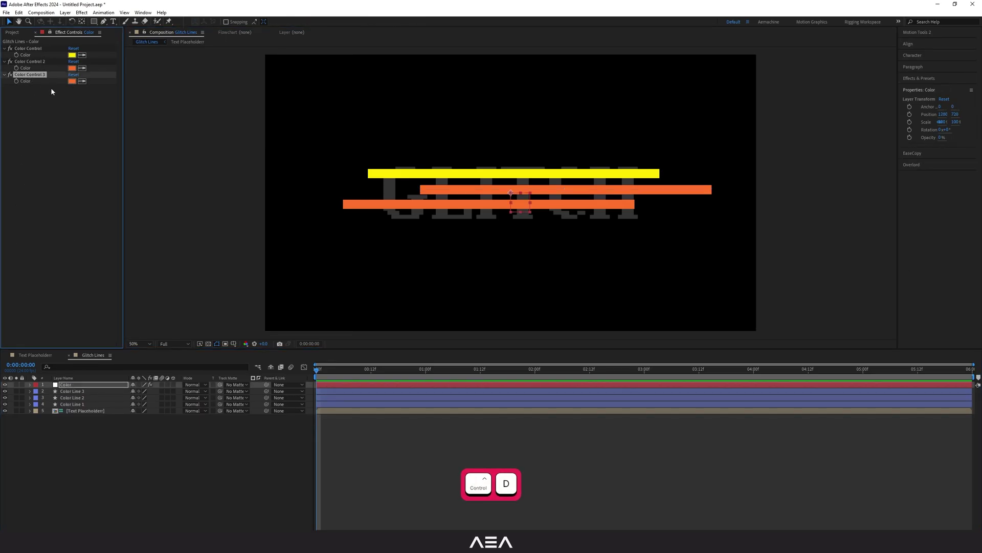
{"action": "left_click", "coordinate": [72, 81]}
{"action": "left_click", "coordinate": [501, 264]}
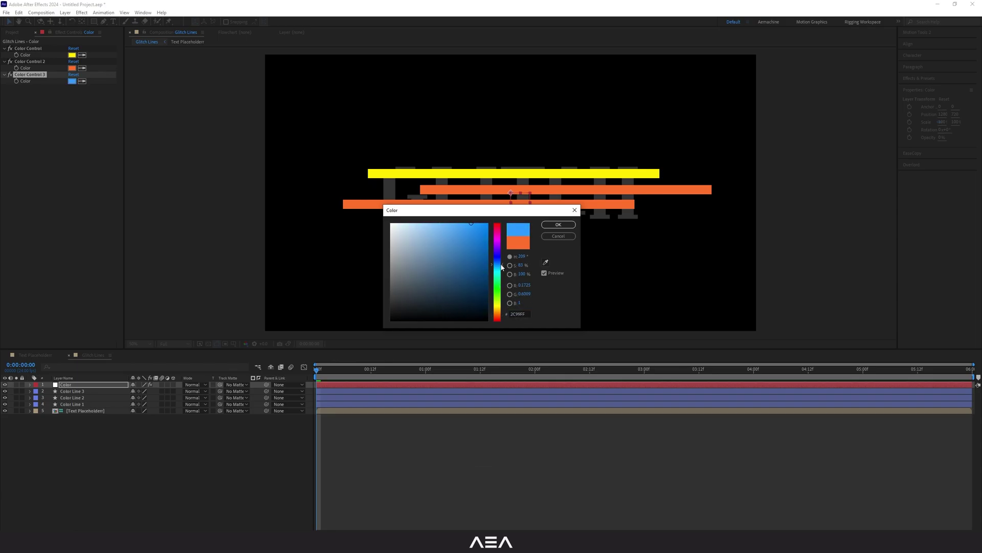
{"action": "left_click", "coordinate": [558, 224]}
- Link the stroke colour of Color Line 3 to Color Control 3 on the Color null
{"action": "left_click", "coordinate": [31, 391]}
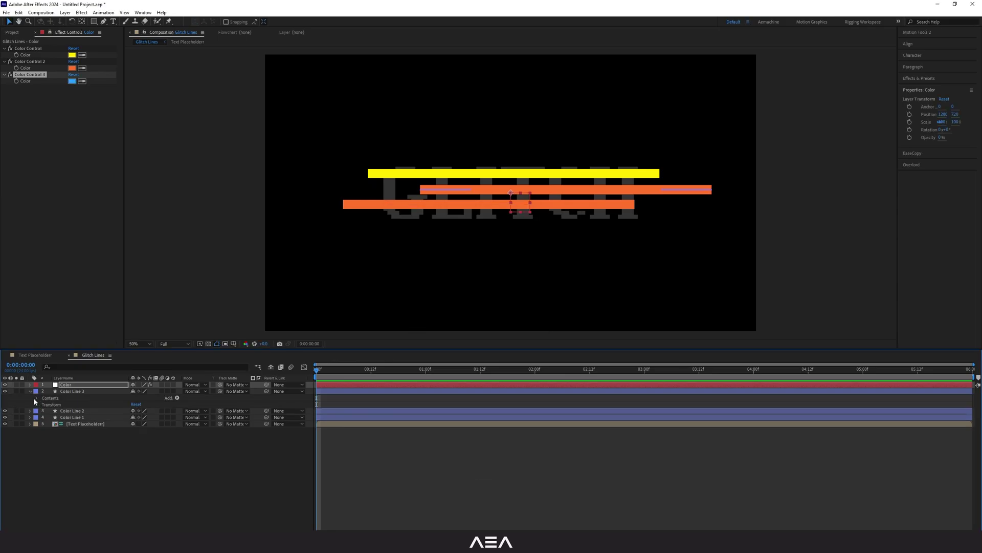
{"action": "left_click", "coordinate": [37, 398]}
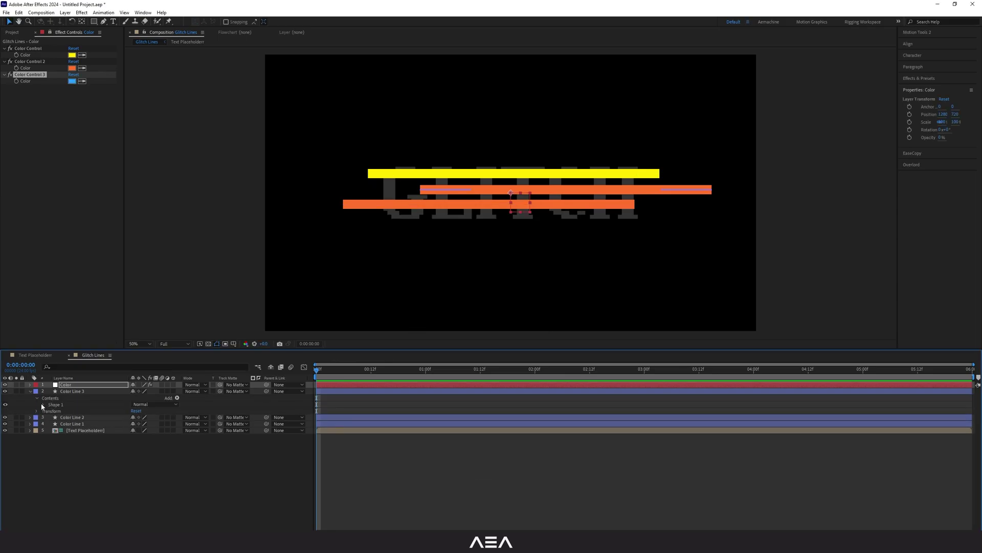
{"action": "left_click", "coordinate": [43, 404]}
{"action": "left_click", "coordinate": [50, 418]}
{"action": "left_click_drag", "start_coordinate": [271, 431], "coordinate": [27, 82]}
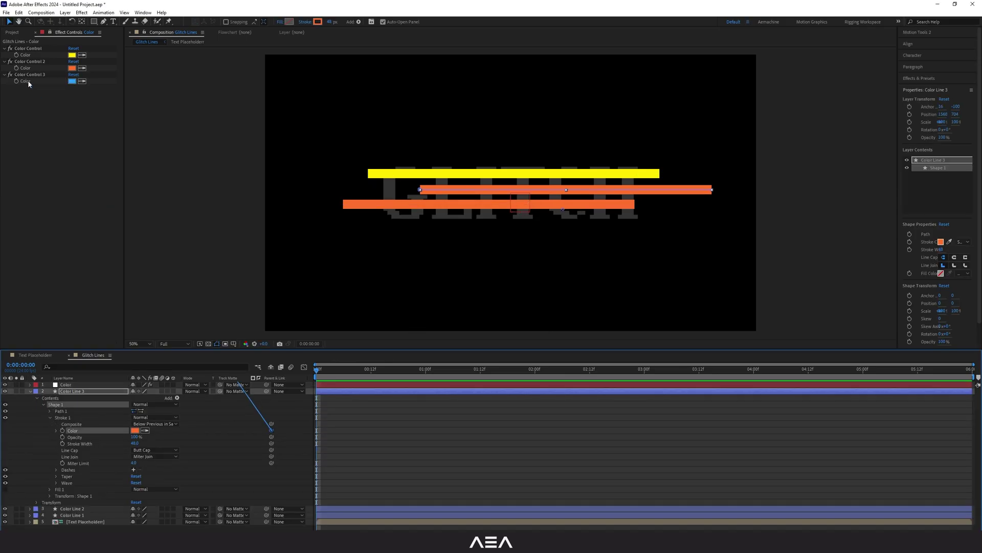
{"action": "left_click", "coordinate": [222, 424]}
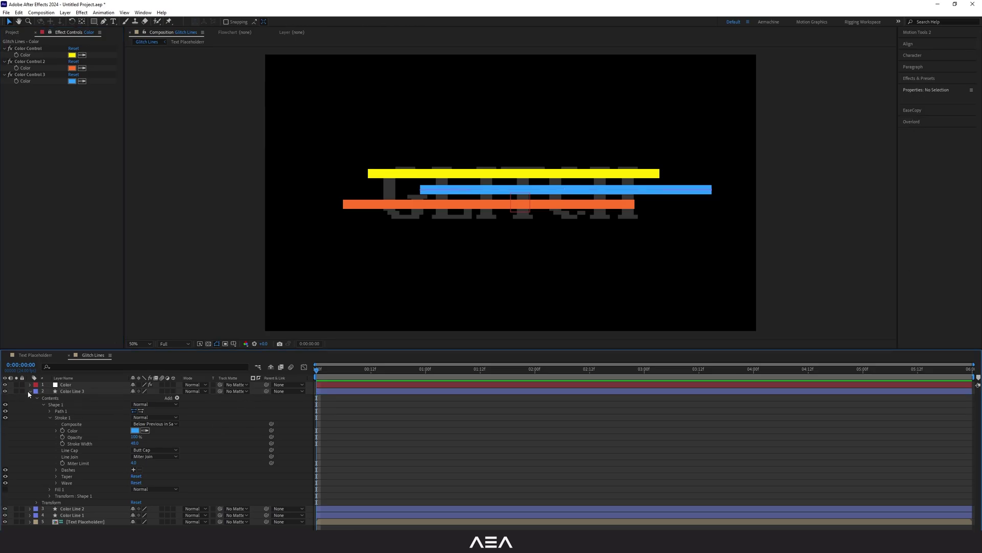
{"action": "left_click", "coordinate": [29, 391]}
- Find the path property of Color Line 3 and shorten the line slightly by moving its left end point inward
{"action": "left_click", "coordinate": [74, 391]}
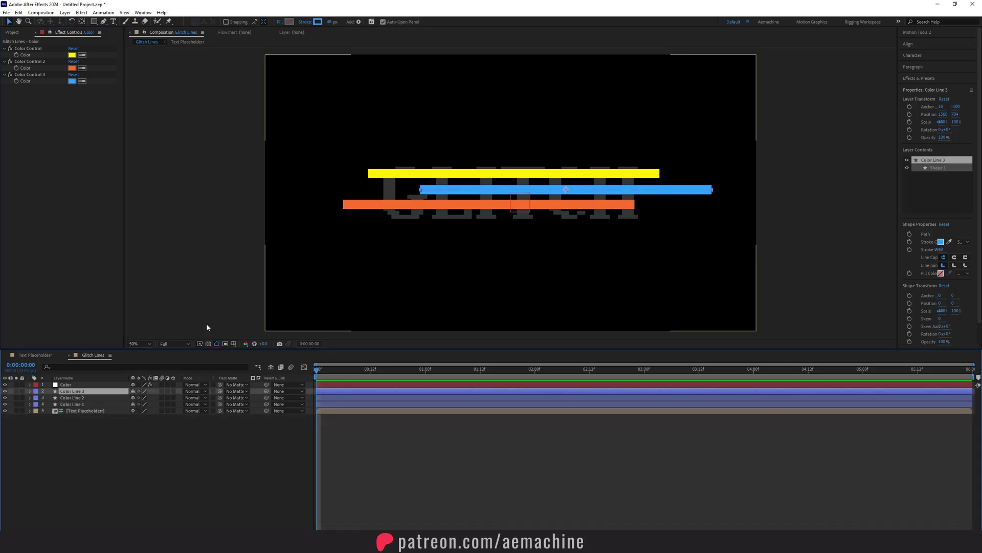
{"action": "key", "text": "ctrl+f"}
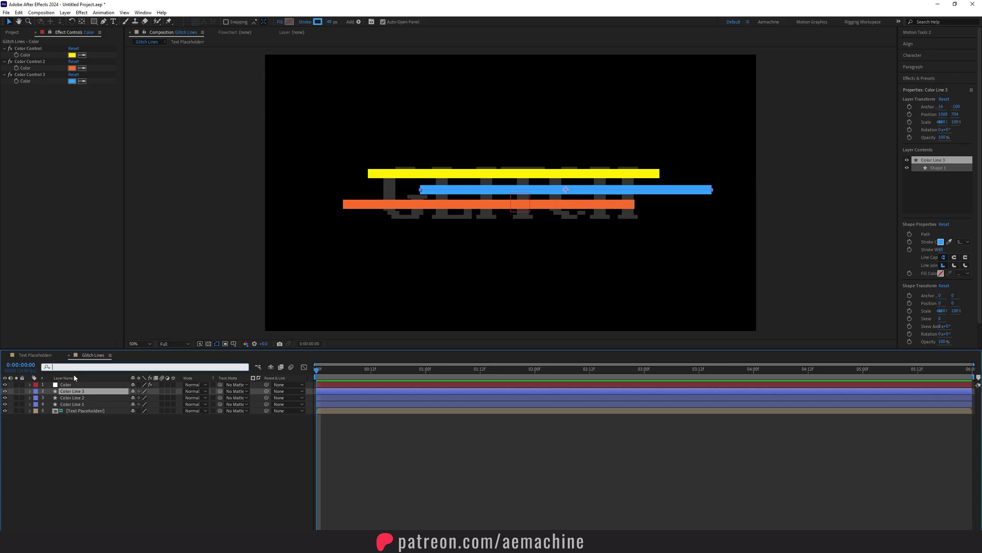
{"action": "type", "text": "path"}
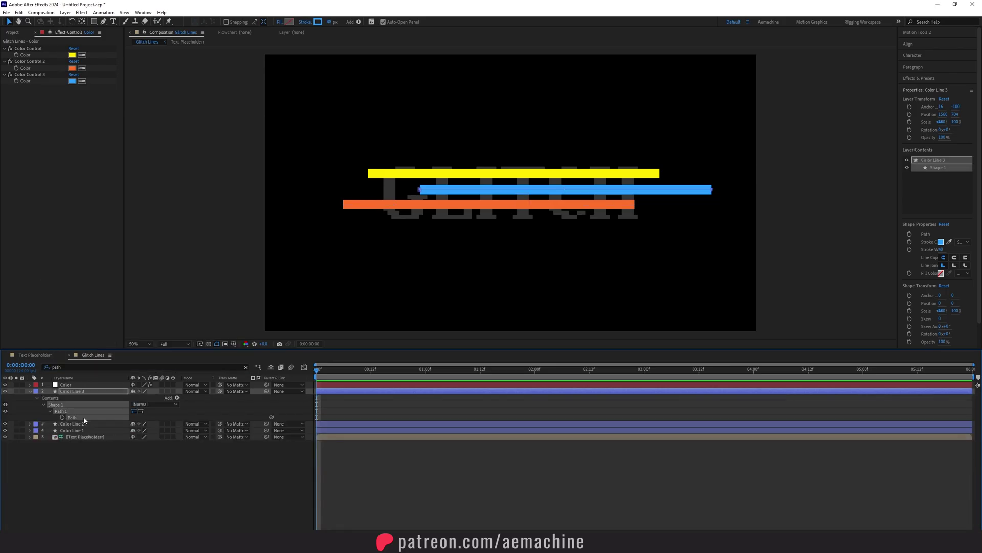
{"action": "left_click", "coordinate": [420, 190], "text": "shift"}
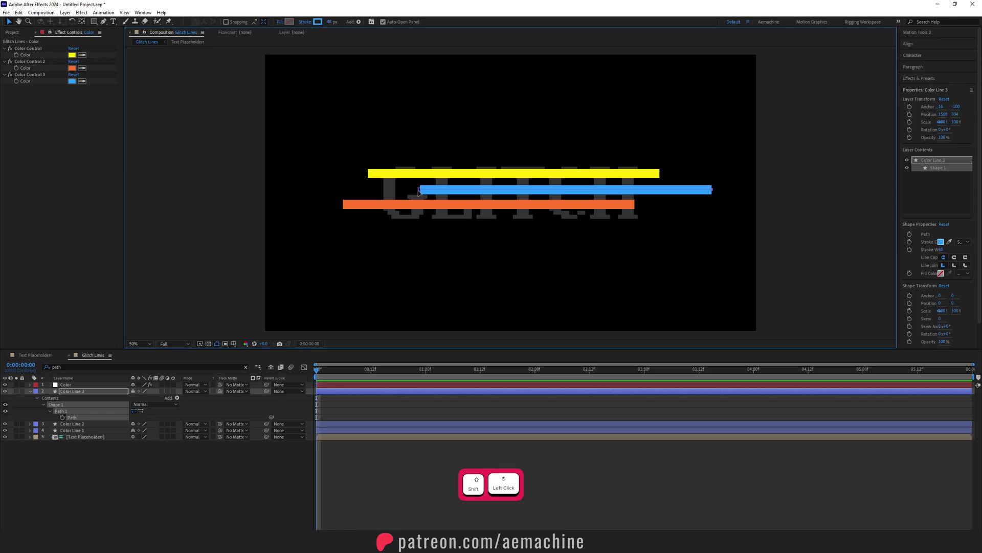
{"action": "left_click_drag", "start_coordinate": [420, 190], "coordinate": [561, 267]}
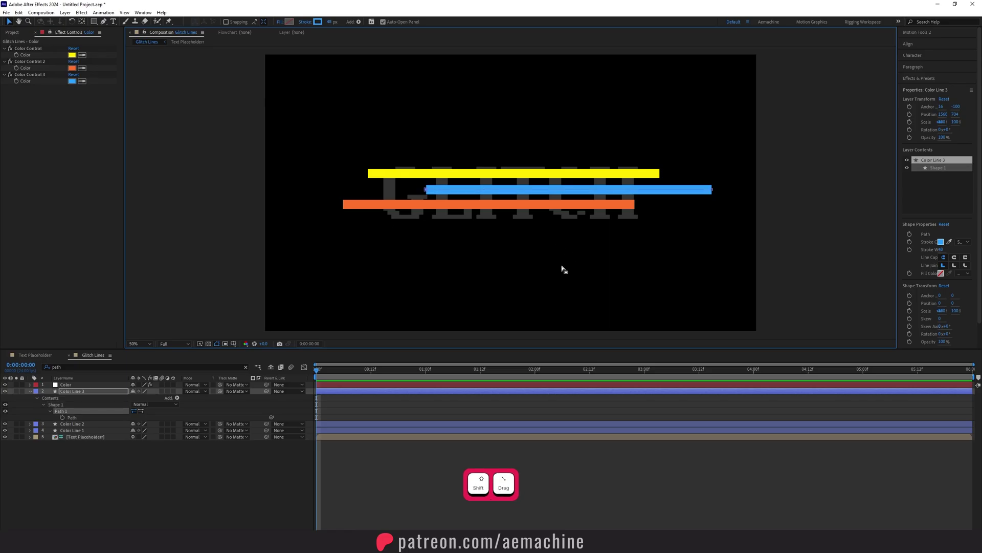
- Add Trim Paths to Shape 1 of Color Line 1
{"action": "left_click", "coordinate": [74, 431]}
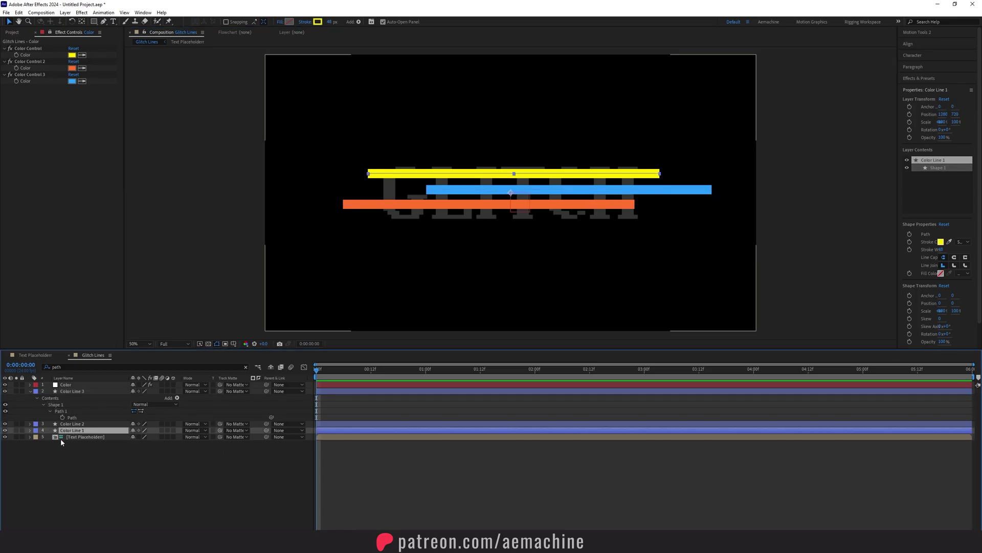
{"action": "left_click", "coordinate": [30, 431]}
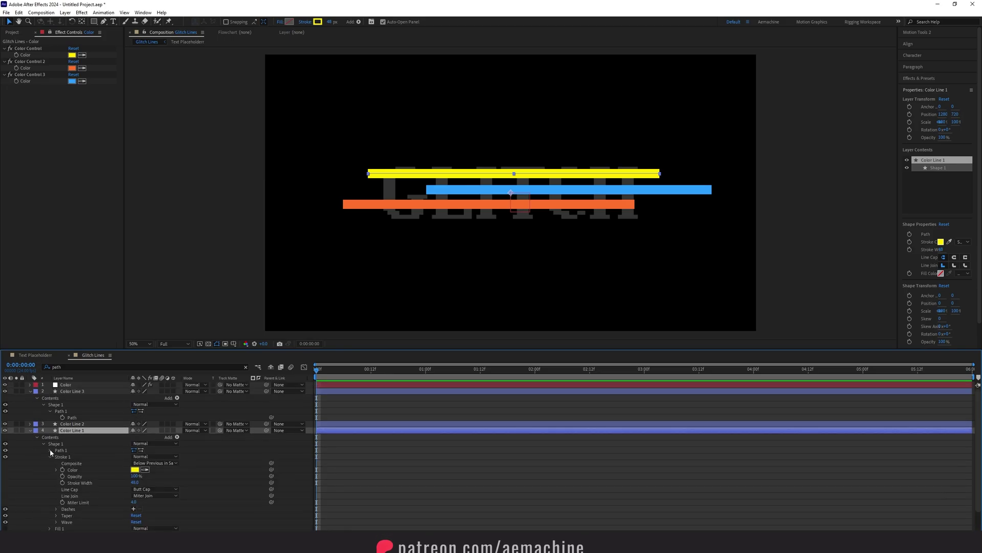
{"action": "left_click", "coordinate": [55, 444]}
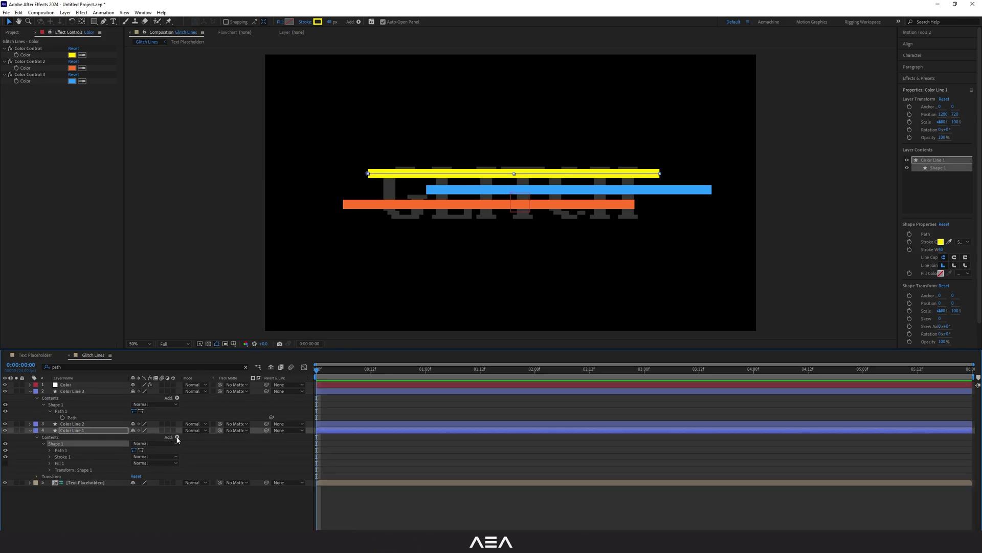
{"action": "left_click", "coordinate": [177, 437]}
{"action": "left_click", "coordinate": [213, 395]}
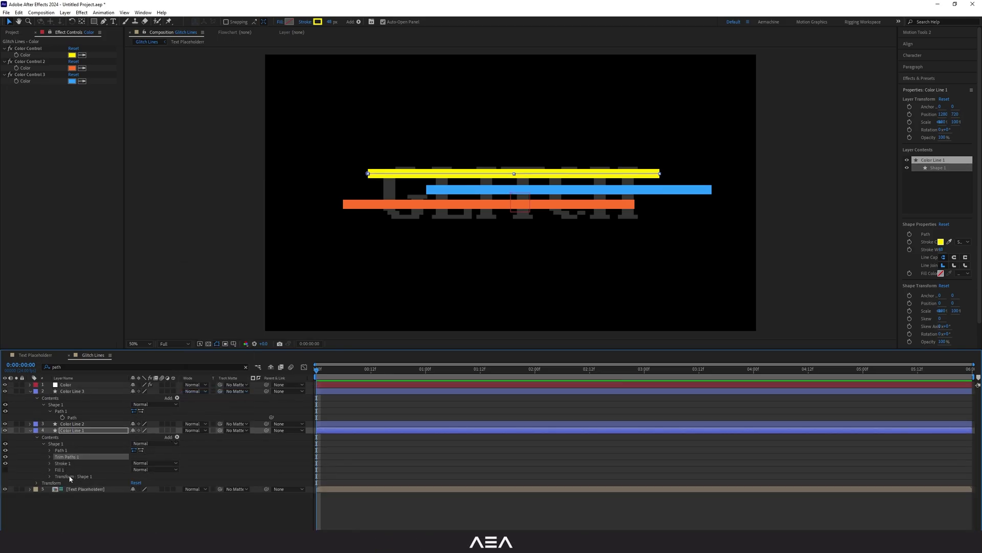
- Animate the Trim Paths End of Color Line 1 from 0% at frame 0 to 100% at frame 6
{"action": "left_click", "coordinate": [146, 458]}
{"action": "left_click", "coordinate": [49, 456]}
{"action": "mouse_move", "coordinate": [137, 470]}
{"action": "left_mouse_down"}
{"action": "mouse_move", "coordinate": [87, 470]}
{"action": "mouse_move", "coordinate": [159, 466]}
{"action": "mouse_move", "coordinate": [126, 473]}
{"action": "left_mouse_up"}
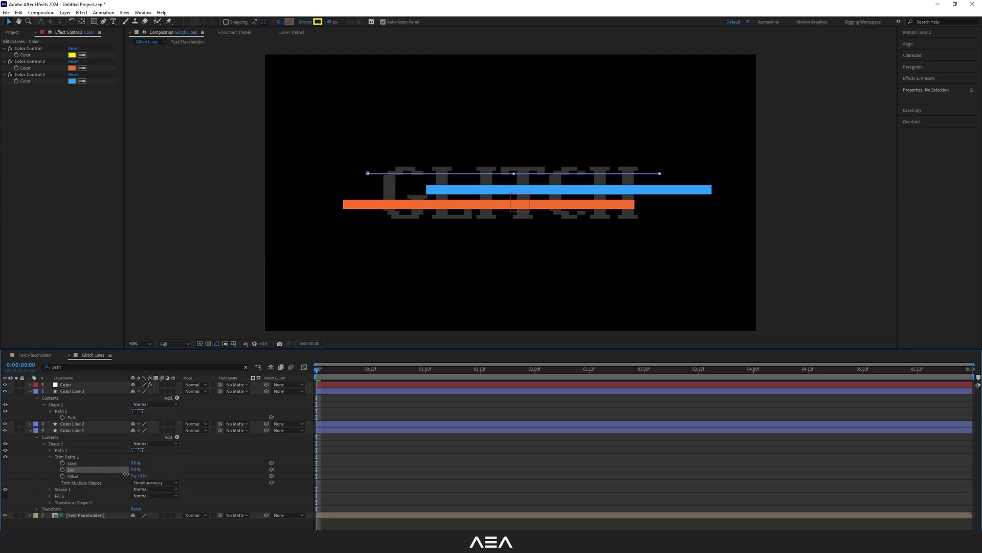
{"action": "left_click", "coordinate": [65, 470]}
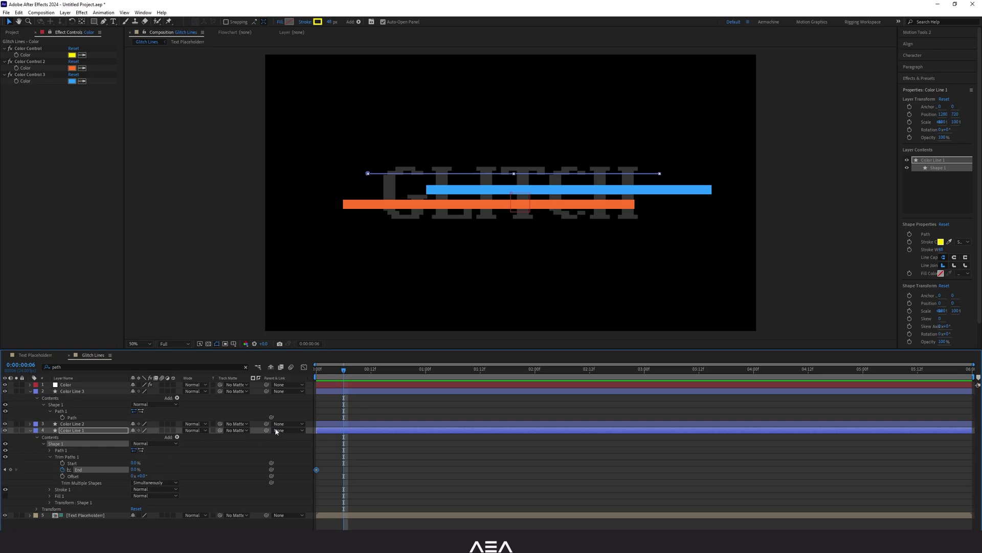
{"action": "left_click_drag", "start_coordinate": [135, 469], "coordinate": [211, 468]}
- Ease both End keyframes of Color Line 1 and adjust their easing handles in the graph editor
{"action": "left_click_drag", "start_coordinate": [386, 457], "coordinate": [269, 484]}
{"action": "left_click", "coordinate": [303, 367]}
{"action": "left_click_drag", "start_coordinate": [369, 423], "coordinate": [328, 392]}
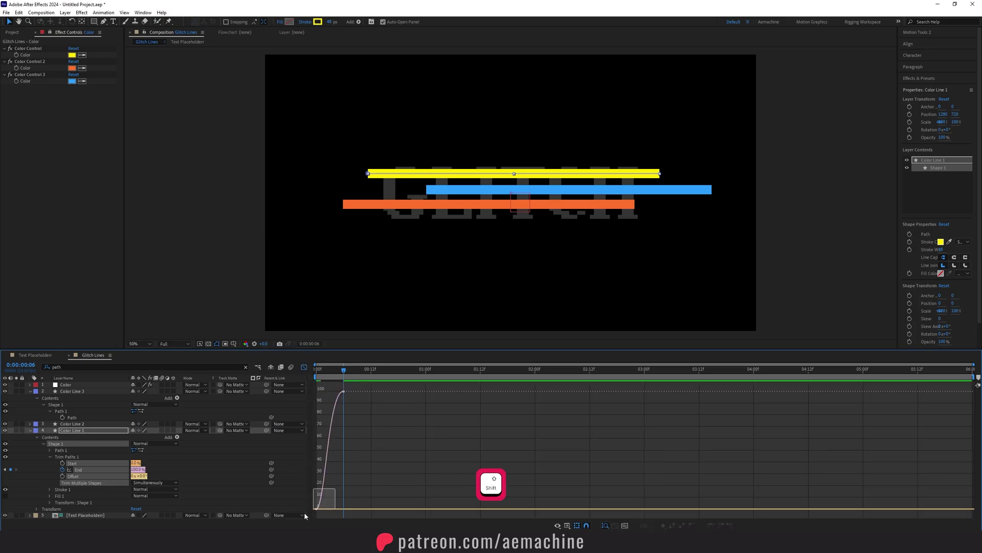
{"action": "left_click_drag", "start_coordinate": [326, 508], "coordinate": [331, 512]}
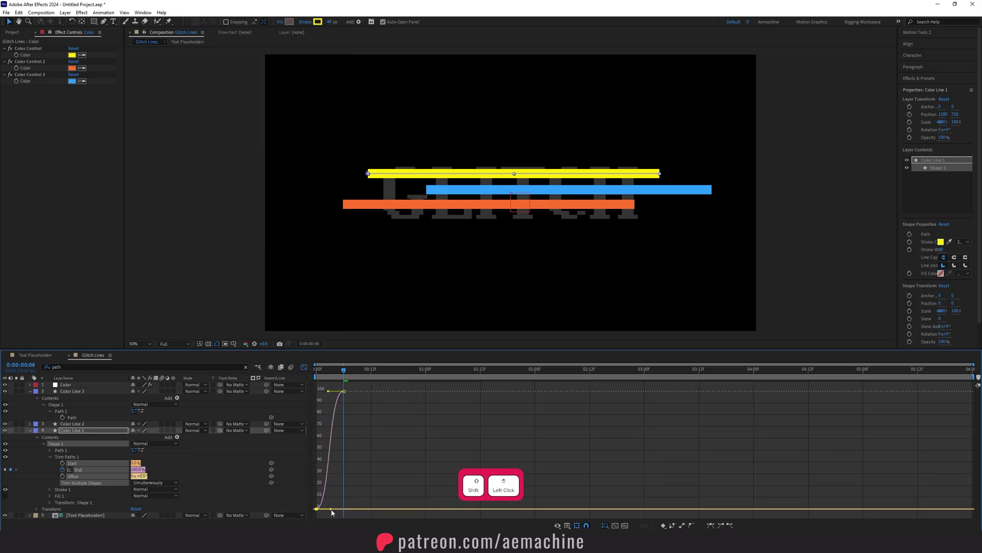
{"action": "left_click", "coordinate": [304, 367]}
- Animate the Trim Paths Start of Color Line 1 from 0% at frame 0 to 100% at frame 6, with eased keyframes
{"action": "key", "text": "Home"}
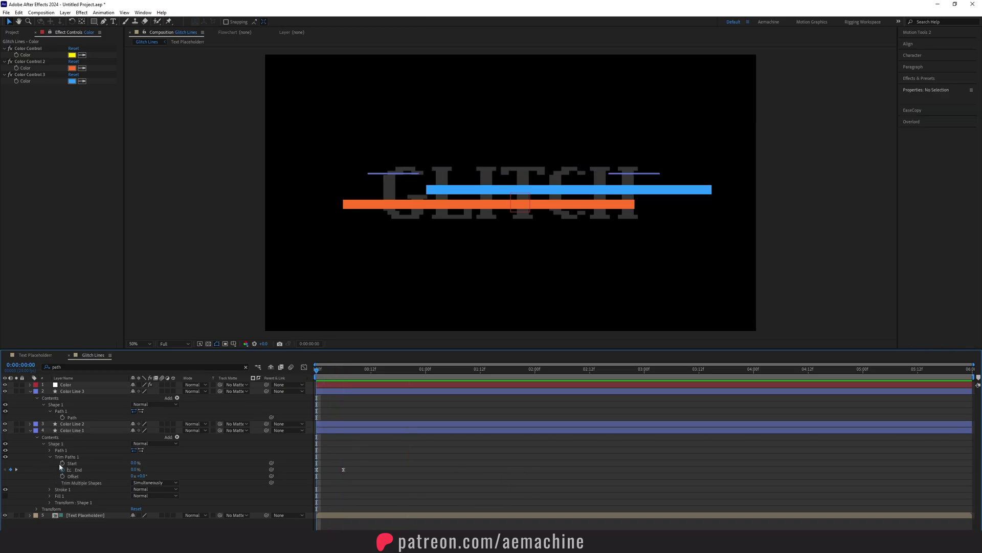
{"action": "left_click", "coordinate": [62, 462]}
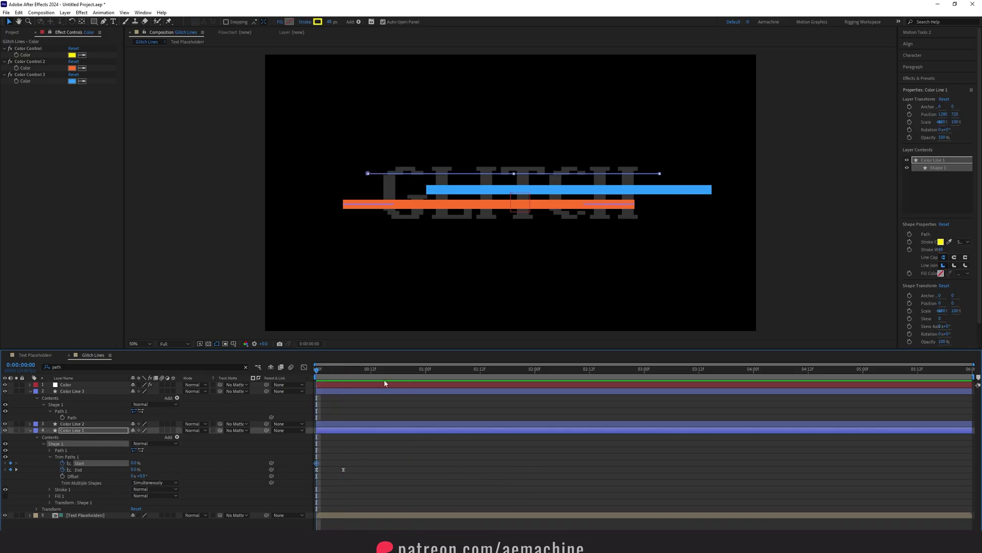
{"action": "left_click_drag", "start_coordinate": [317, 371], "coordinate": [344, 374]}
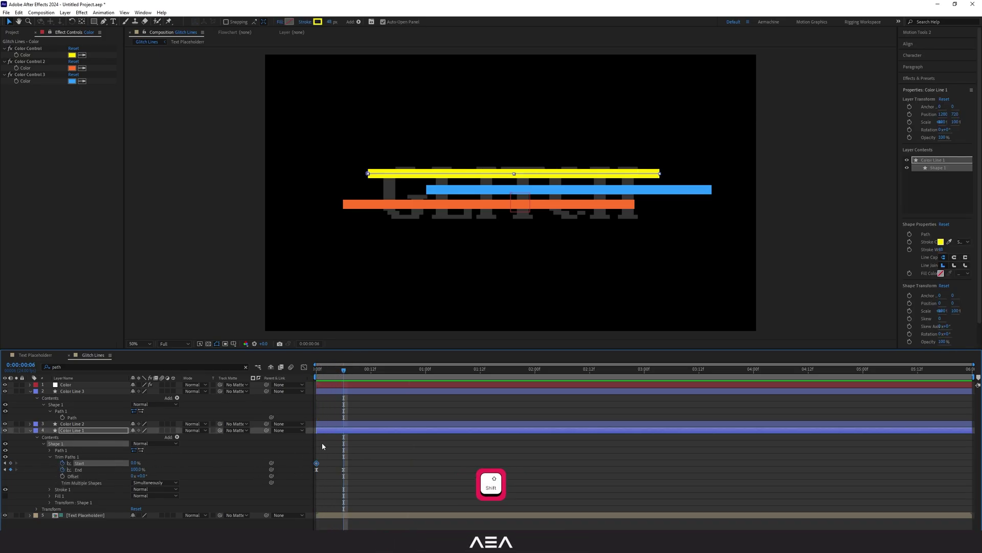
{"action": "left_click_drag", "start_coordinate": [140, 466], "coordinate": [146, 466]}
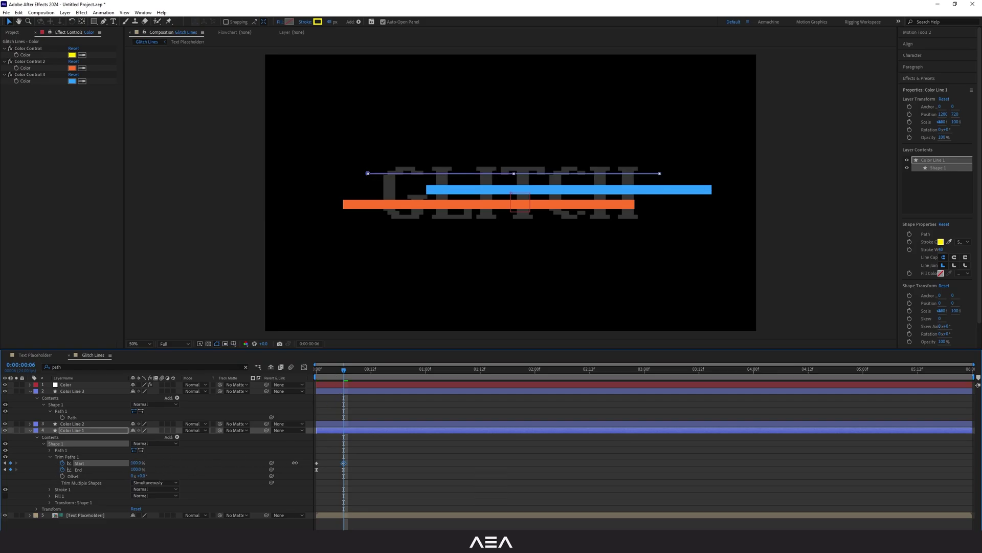
{"action": "left_click_drag", "start_coordinate": [327, 369], "coordinate": [317, 369]}
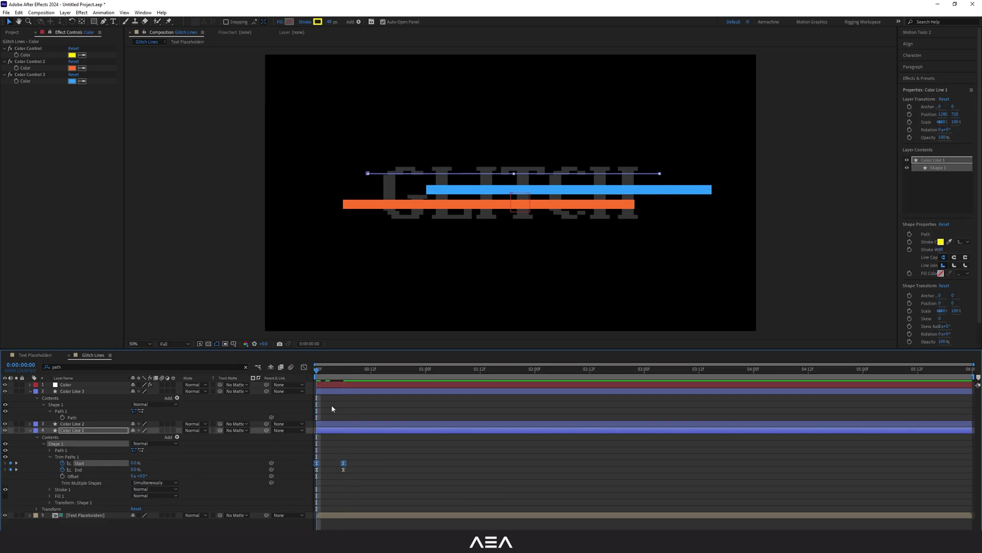
- Shift both End keyframes of Color Line 1 three frames later than the Start keyframes and preview the animation
{"action": "left_click_drag", "start_coordinate": [356, 472], "coordinate": [325, 474]}
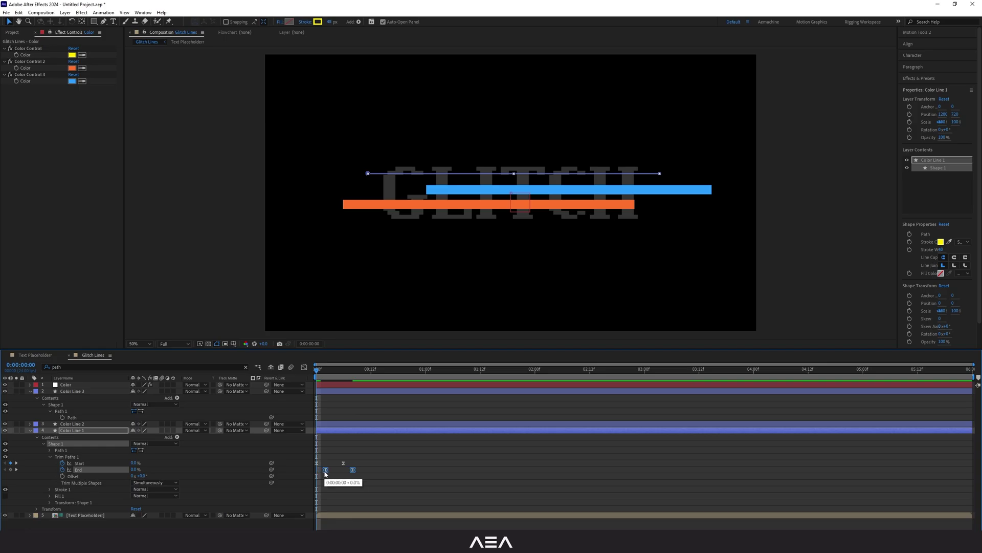
{"action": "left_click", "coordinate": [360, 476]}
{"action": "key", "text": "space"}
{"action": "key", "text": "space"}
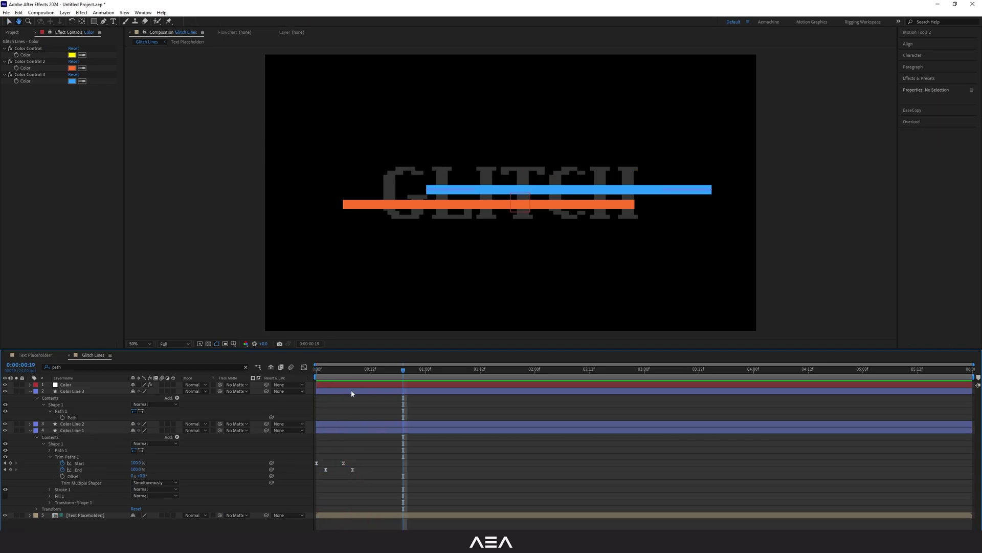
{"action": "key", "text": "space"}
{"action": "key", "text": "space"}
{"action": "mouse_move", "coordinate": [350, 370]}
{"action": "left_mouse_down"}
{"action": "mouse_move", "coordinate": [294, 382]}
{"action": "mouse_move", "coordinate": [357, 369]}
{"action": "left_mouse_up"}
{"action": "key", "text": "space"}
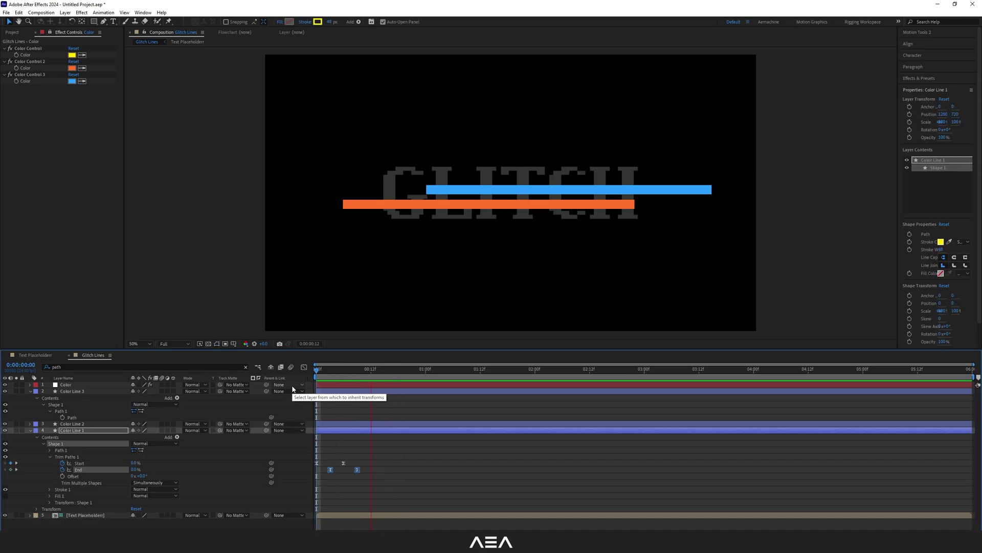
{"action": "key", "text": "space"}
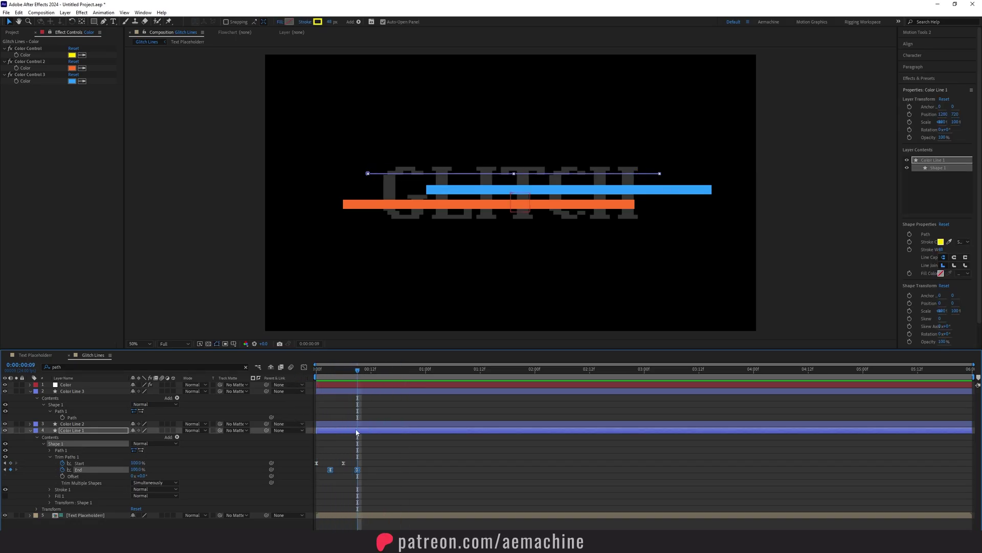
- Trim the end of the Color Line 1 layer to its last End keyframe at frame 9 and preview it
{"action": "left_click", "coordinate": [356, 433]}
{"action": "key", "text": "alt+bracketright"}
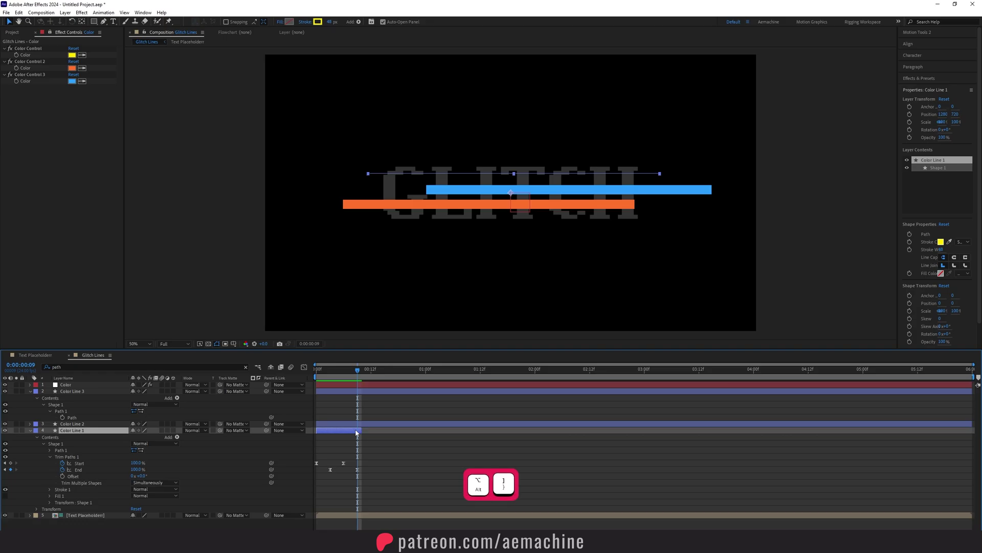
{"action": "left_click_drag", "start_coordinate": [363, 431], "coordinate": [357, 431]}
{"action": "key", "text": "space"}
- Compress all Trim Paths keyframes of Color Line 1 so the last one falls on frame 6, and shorten the layer to match
{"action": "left_click_drag", "start_coordinate": [357, 370], "coordinate": [303, 373]}
{"action": "left_click_drag", "start_coordinate": [392, 465], "coordinate": [311, 470]}
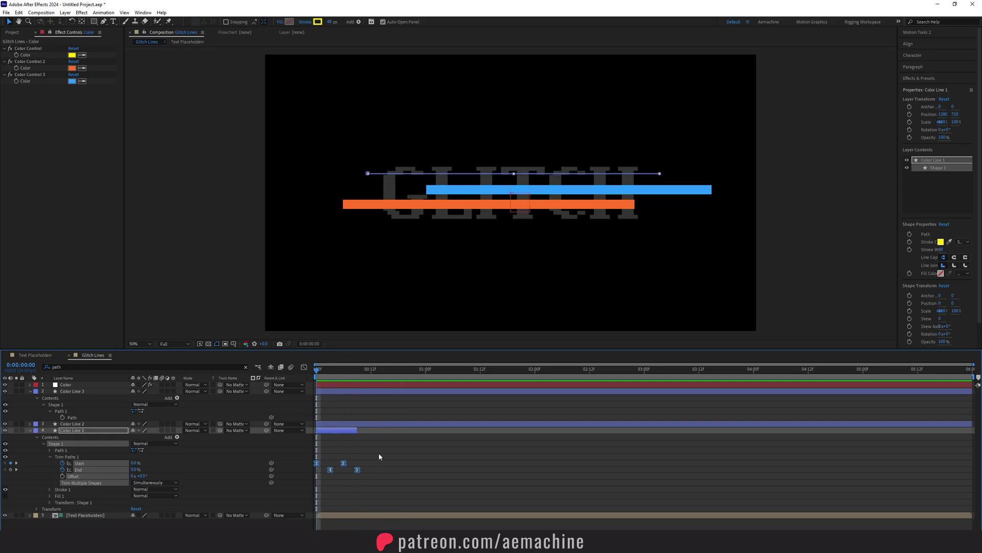
{"action": "left_click", "coordinate": [357, 470], "text": "alt"}
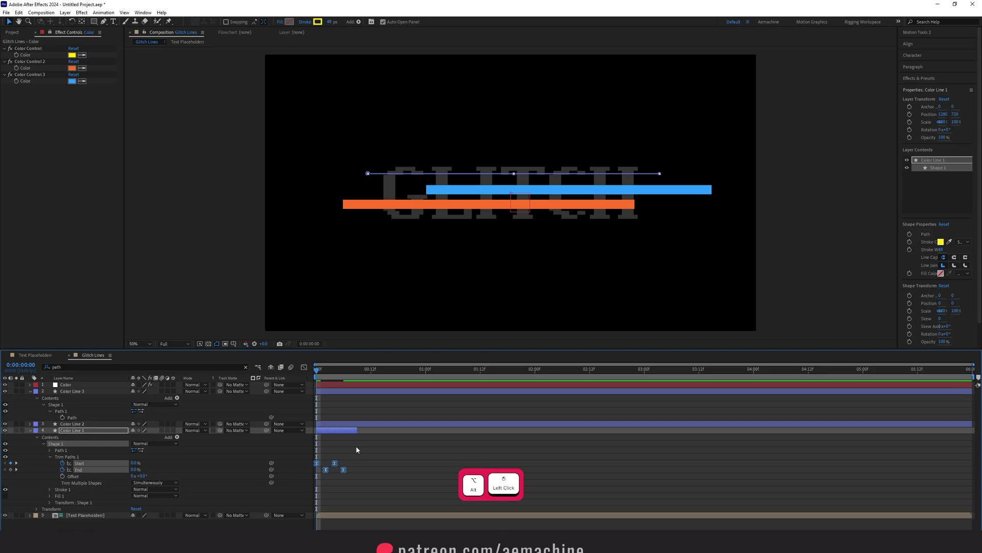
{"action": "left_click", "coordinate": [349, 430]}
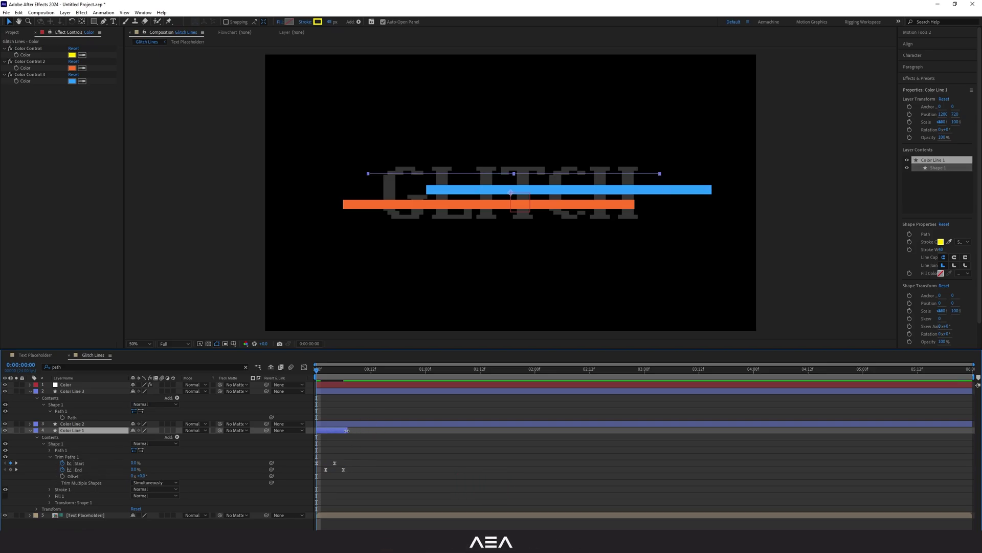
{"action": "left_click", "coordinate": [373, 464]}
{"action": "key", "text": "space"}
{"action": "left_click_drag", "start_coordinate": [357, 374], "coordinate": [313, 376]}
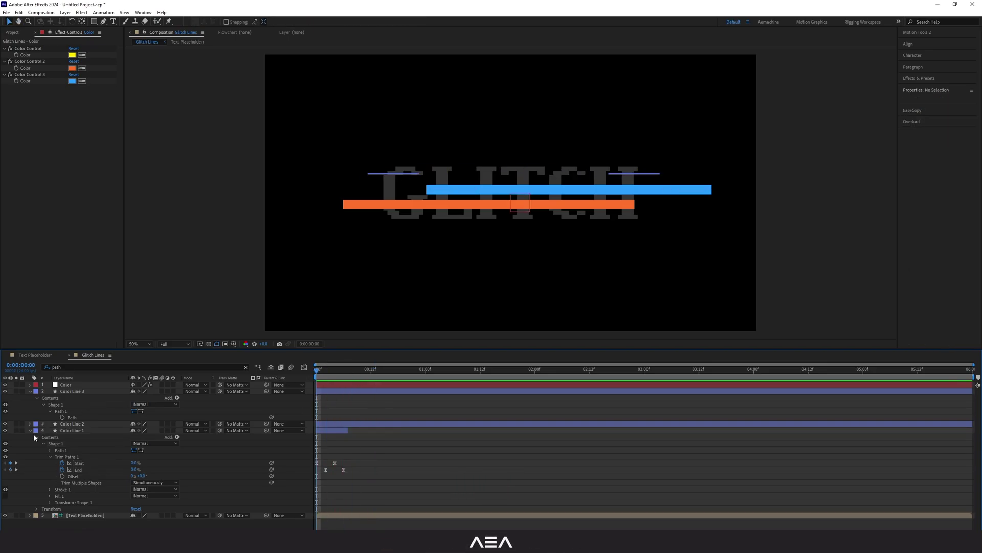
- Copy the animated Trim Paths from Color Line 1 into Shape 1 of Color Line 2 and trim that layer's end at frame 6
{"action": "left_click", "coordinate": [50, 457]}
{"action": "left_click", "coordinate": [76, 456]}
{"action": "key", "text": "ctrl+c"}
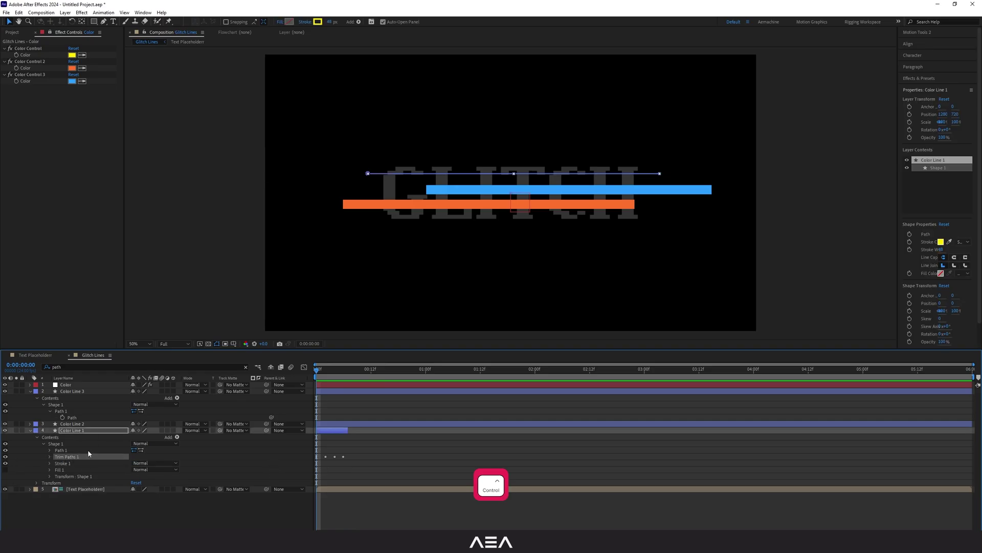
{"action": "left_click", "coordinate": [42, 403]}
{"action": "left_click", "coordinate": [50, 437]}
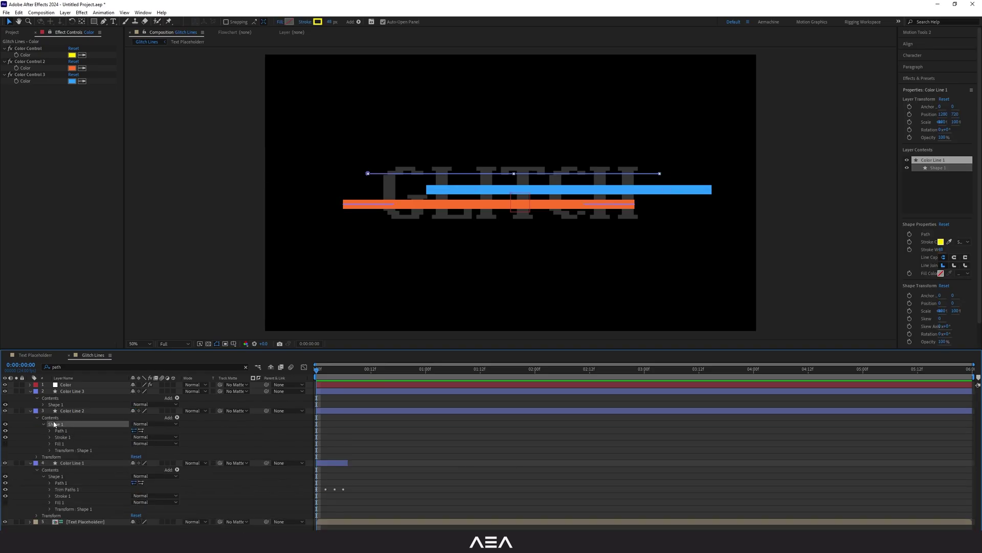
{"action": "left_click", "coordinate": [56, 424]}
{"action": "key", "text": "ctrl+v"}
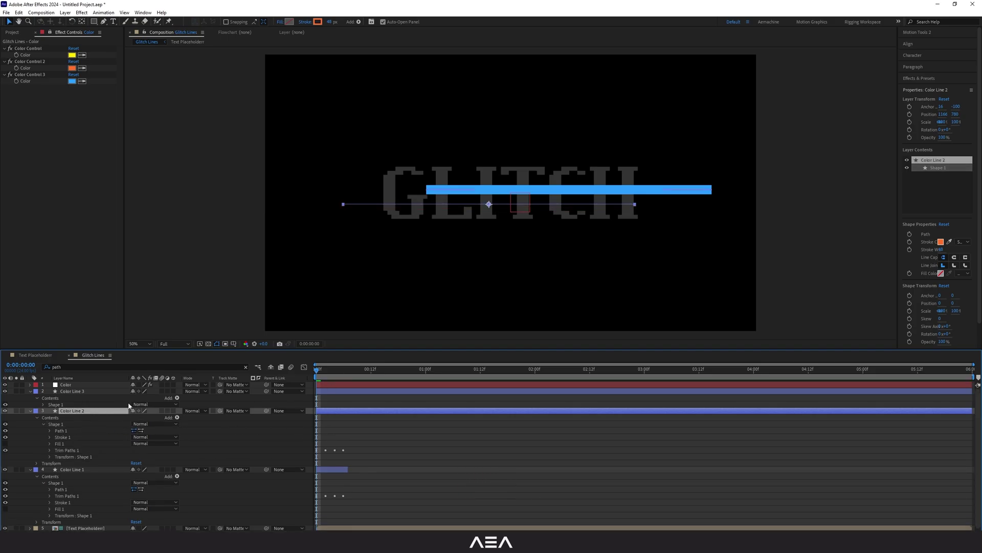
{"action": "key", "text": "u"}
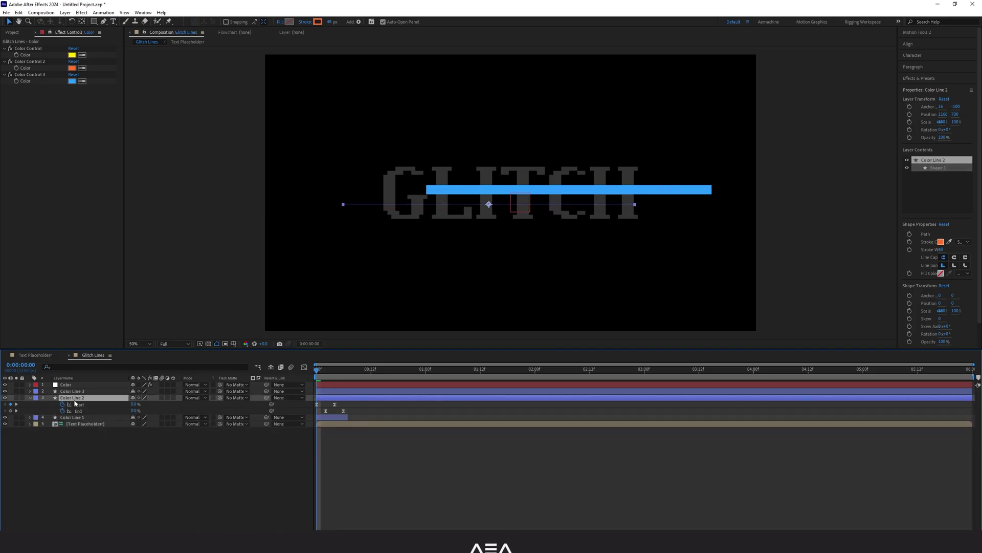
{"action": "left_click_drag", "start_coordinate": [322, 372], "coordinate": [347, 402]}
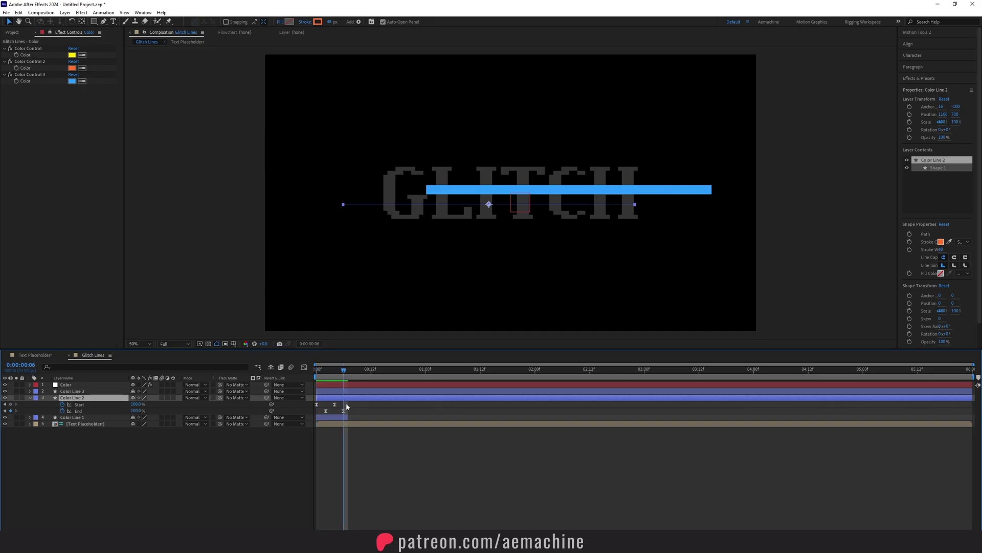
- Copy the Trim Paths of Color Line 2 into Shape 1 of Color Line 3
{"action": "key", "text": "ctrl+c"}
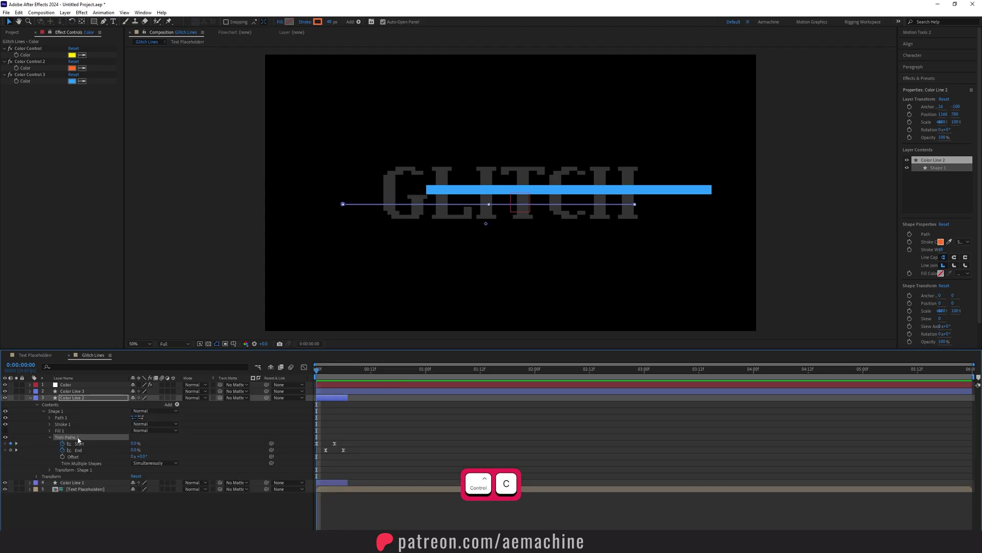
{"action": "key", "text": "ctrl+c"}
{"action": "left_click", "coordinate": [29, 391]}
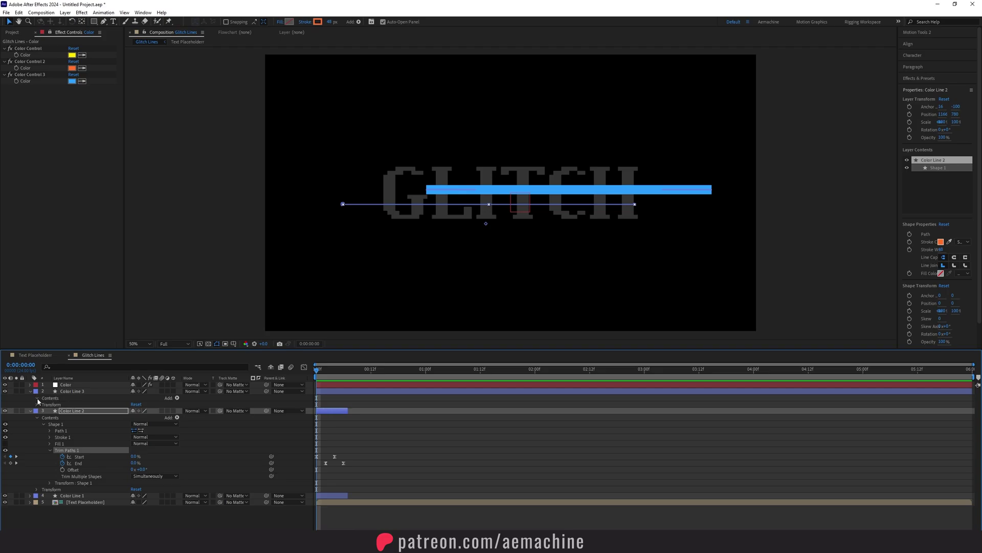
{"action": "left_click", "coordinate": [37, 397]}
{"action": "left_click", "coordinate": [59, 406]}
{"action": "key", "text": "ctrl+v"}
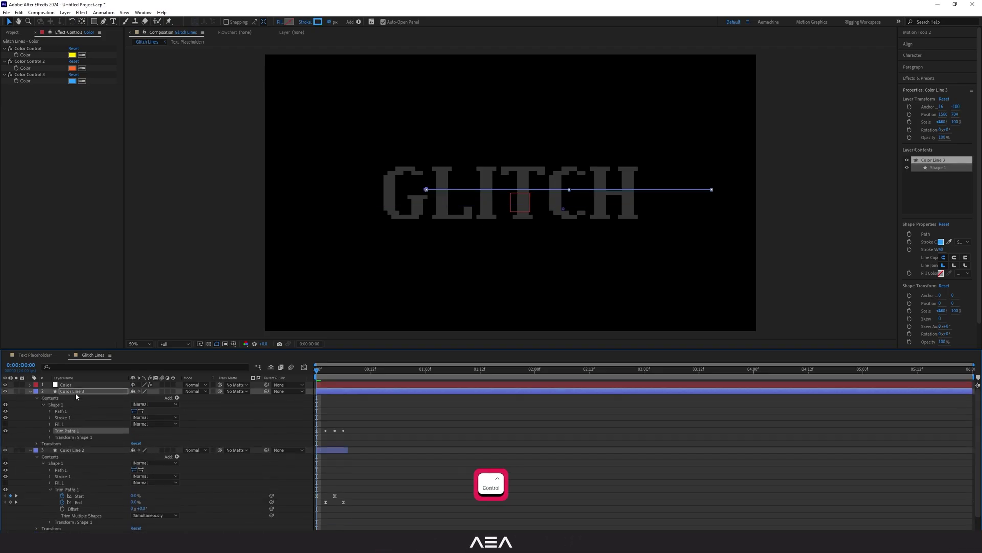
- Trim the end of Color Line 3 at frame 6 and collapse the properties of all layers
{"action": "left_click", "coordinate": [76, 391]}
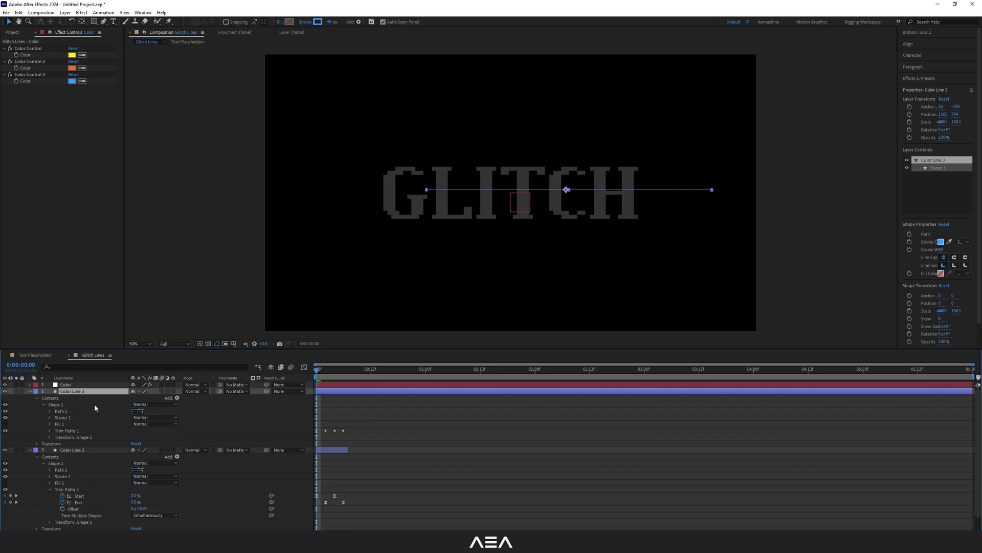
{"action": "left_click_drag", "start_coordinate": [330, 374], "coordinate": [344, 371]}
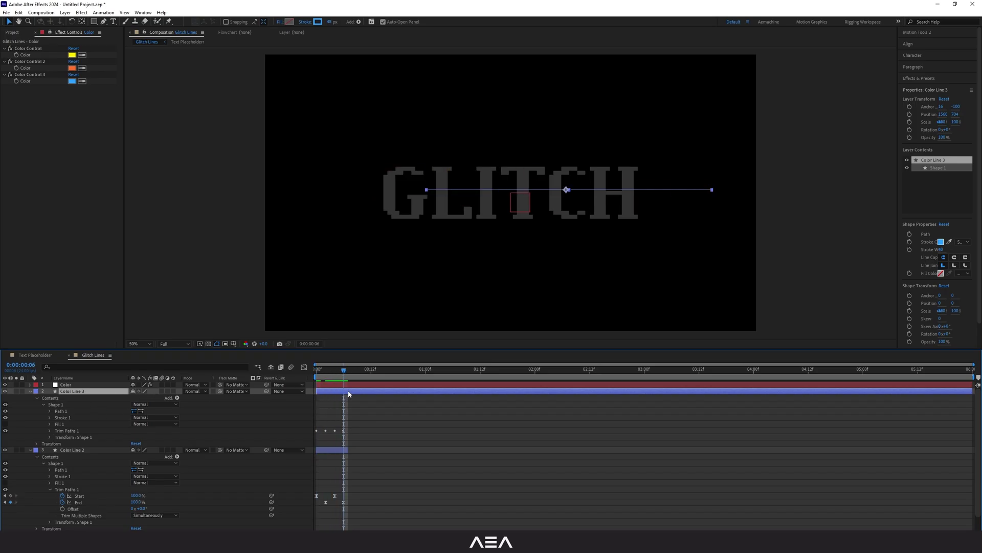
{"action": "key", "text": "alt+bracketright"}
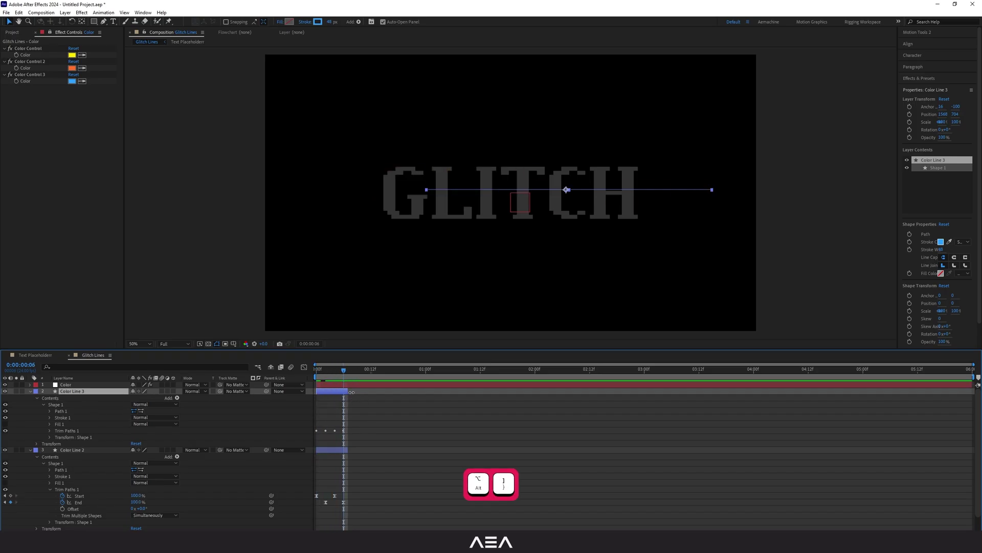
{"action": "key", "text": "Home"}
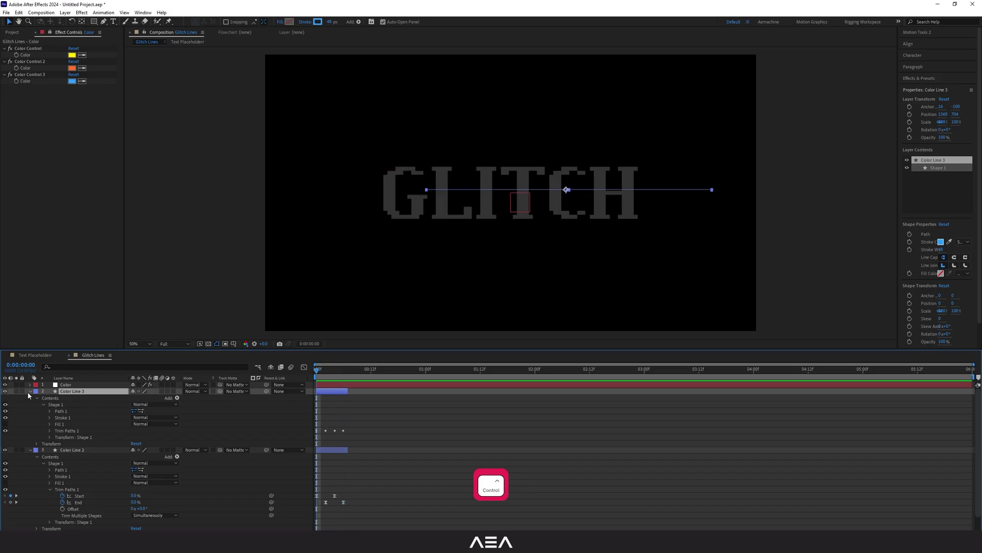
{"action": "key", "text": "ctrl+a"}
{"action": "left_click", "coordinate": [31, 391]}
{"action": "left_click", "coordinate": [69, 464]}
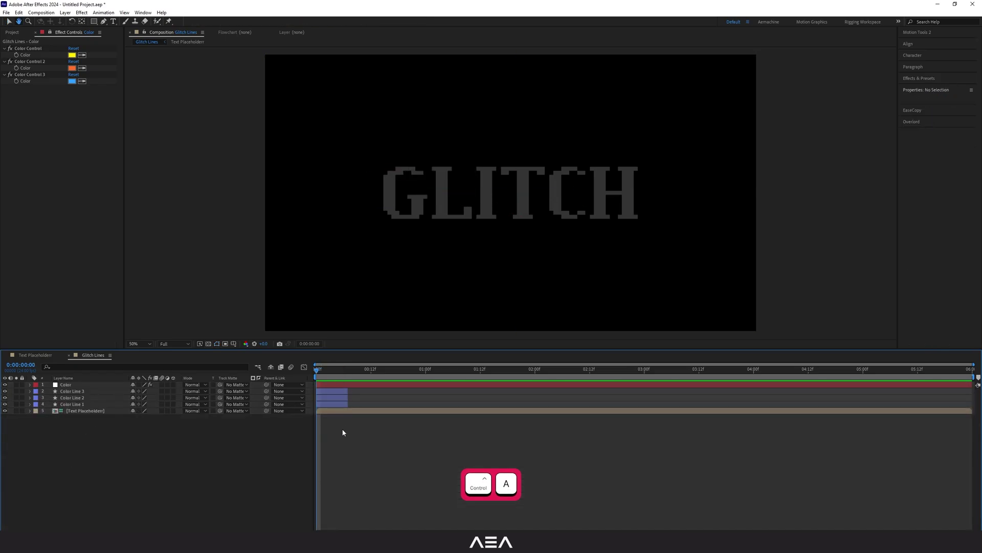
- Duplicate Color Line 3 at frame 3, place the copy just under the word GLITCH and make its stroke thinner
{"action": "left_click_drag", "start_coordinate": [379, 371], "coordinate": [2, 420]}
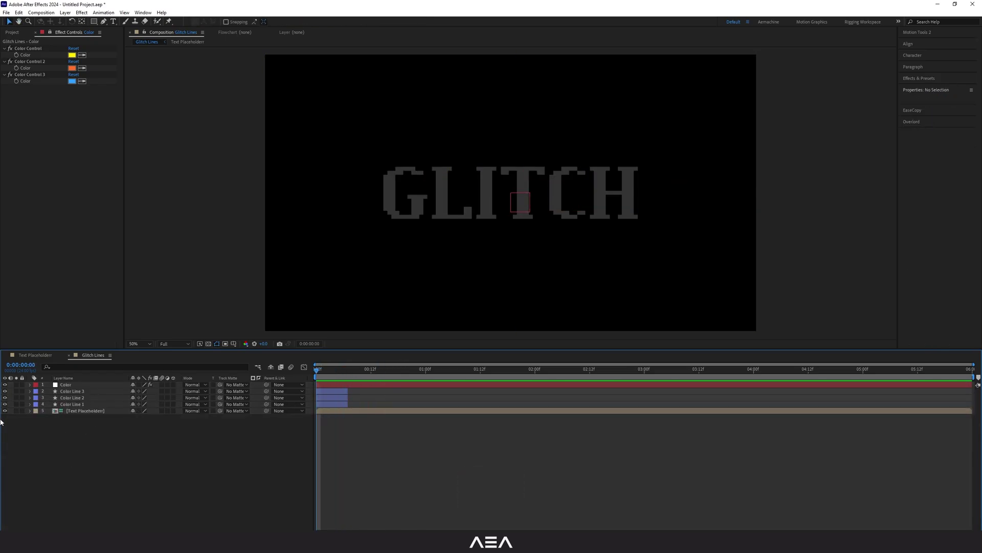
{"action": "left_click", "coordinate": [77, 393]}
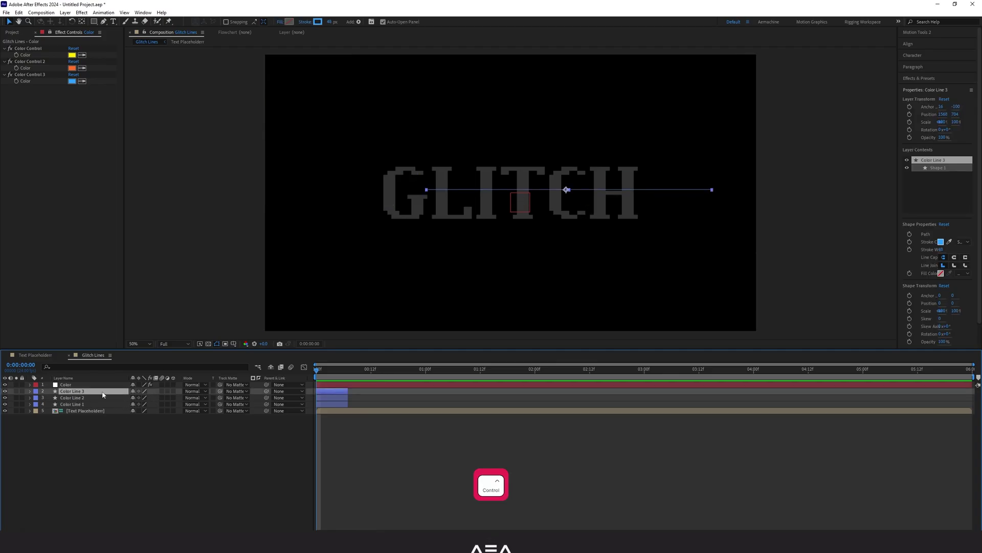
{"action": "left_click", "coordinate": [331, 371]}
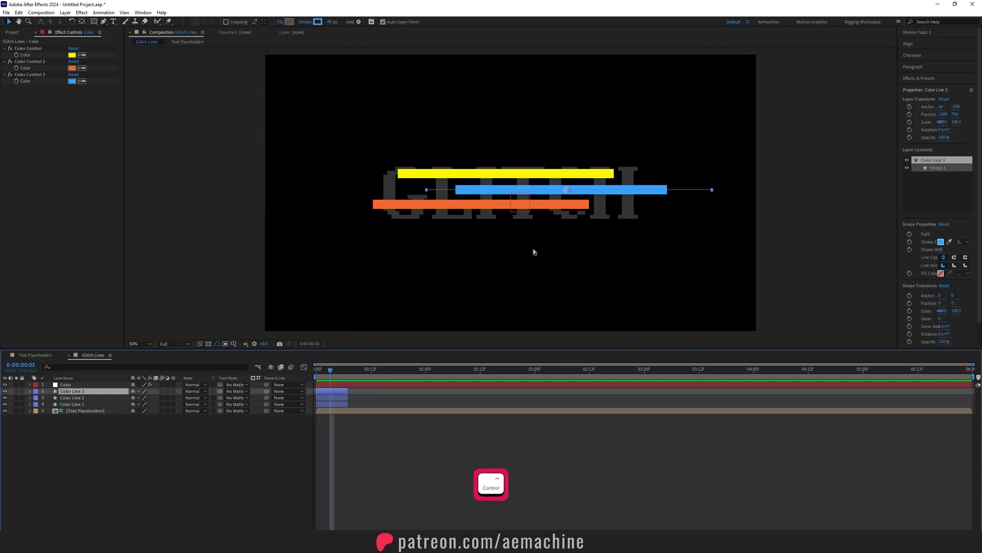
{"action": "key", "text": "ctrl+d"}
{"action": "left_click_drag", "start_coordinate": [567, 192], "coordinate": [498, 224]}
{"action": "left_click_drag", "start_coordinate": [330, 22], "coordinate": [317, 23]}
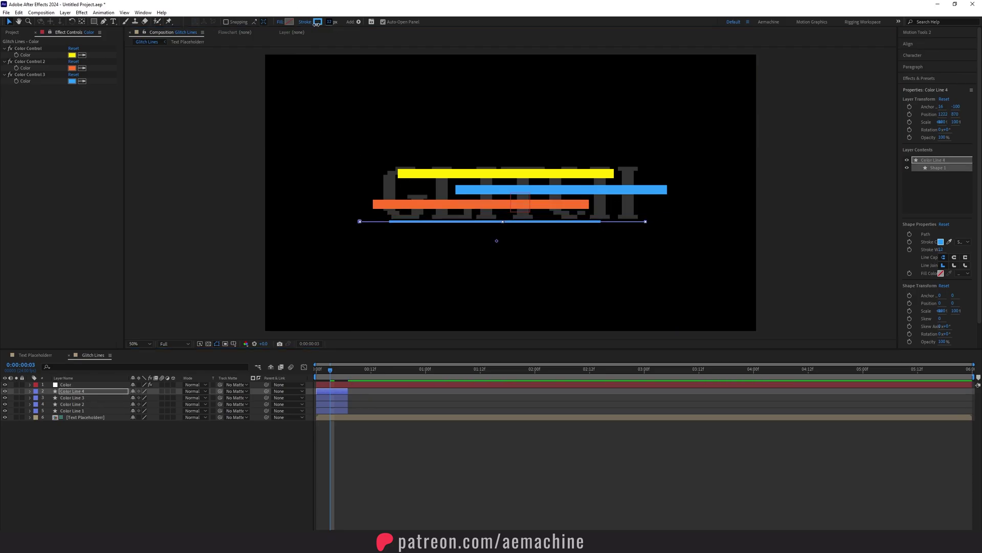
- Filter the timeline for "path" and shorten Color Line 4 by moving its path's starting point horizontally to about the line's middle
{"action": "left_click", "coordinate": [87, 425]}
{"action": "left_click", "coordinate": [79, 400]}
{"action": "left_click", "coordinate": [72, 392]}
{"action": "left_click", "coordinate": [59, 365]}
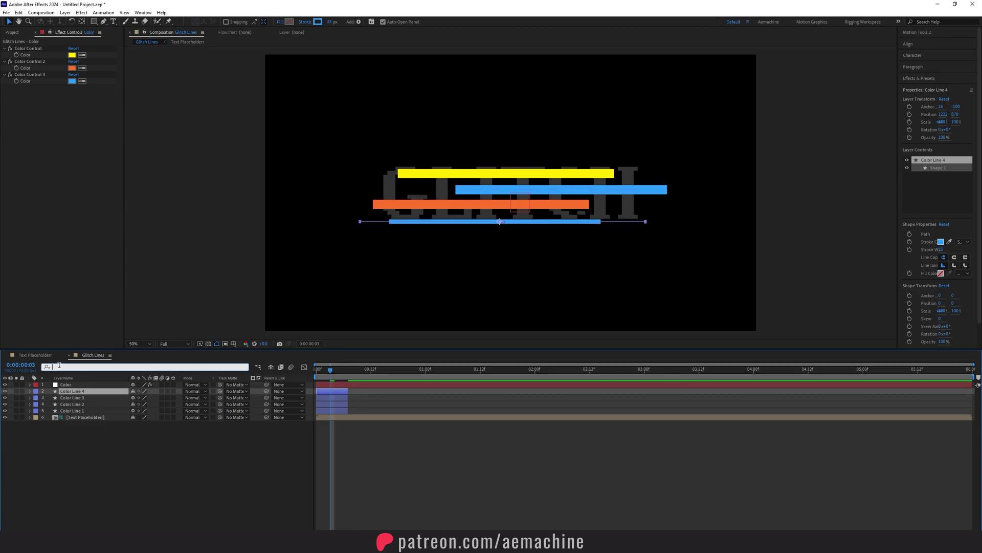
{"action": "type", "text": "path"}
{"action": "left_click", "coordinate": [72, 418]}
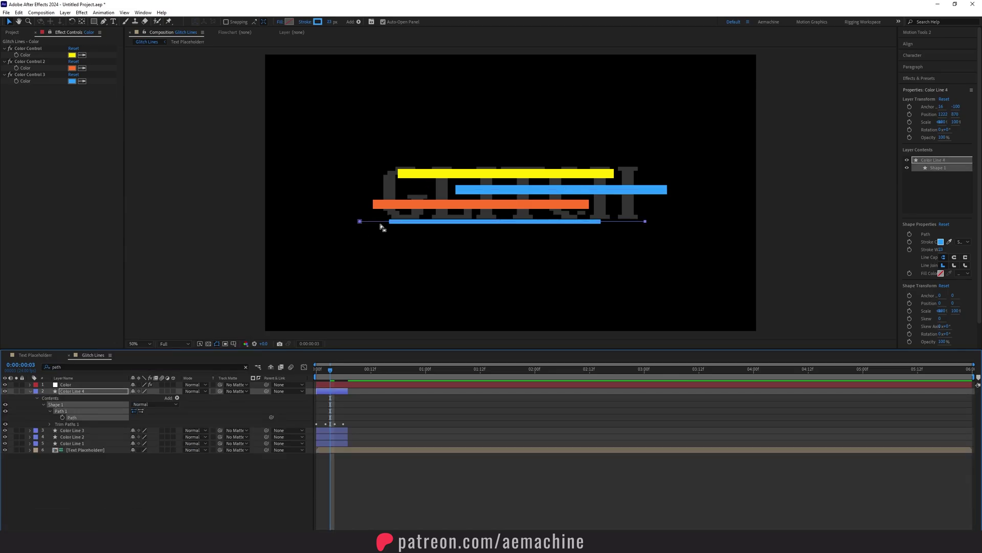
{"action": "left_click_drag", "start_coordinate": [361, 222], "coordinate": [501, 222]}
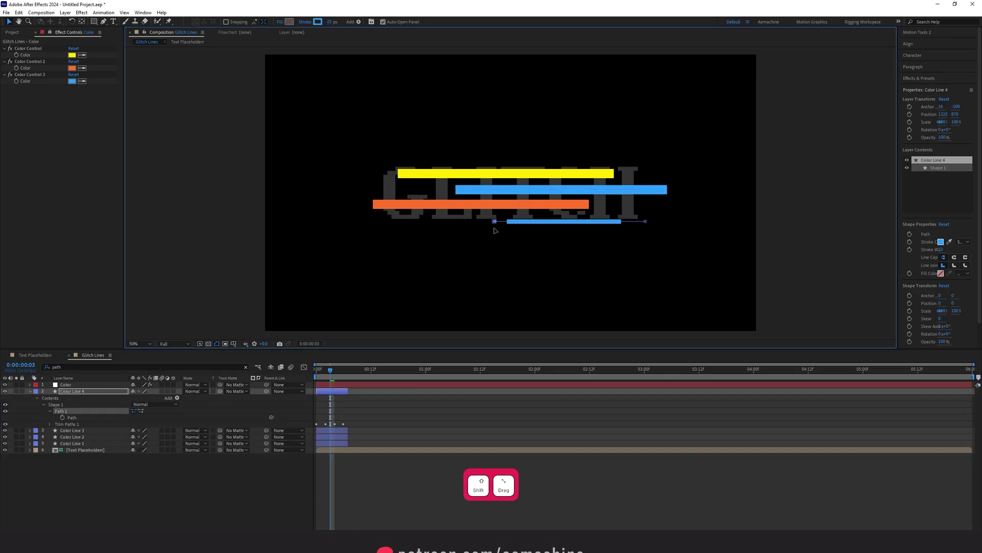
- Duplicate Color Line 1, move the copy to the lower part of the word and expand its contents to shorten its path
{"action": "left_click", "coordinate": [91, 471]}
{"action": "left_click", "coordinate": [82, 437]}
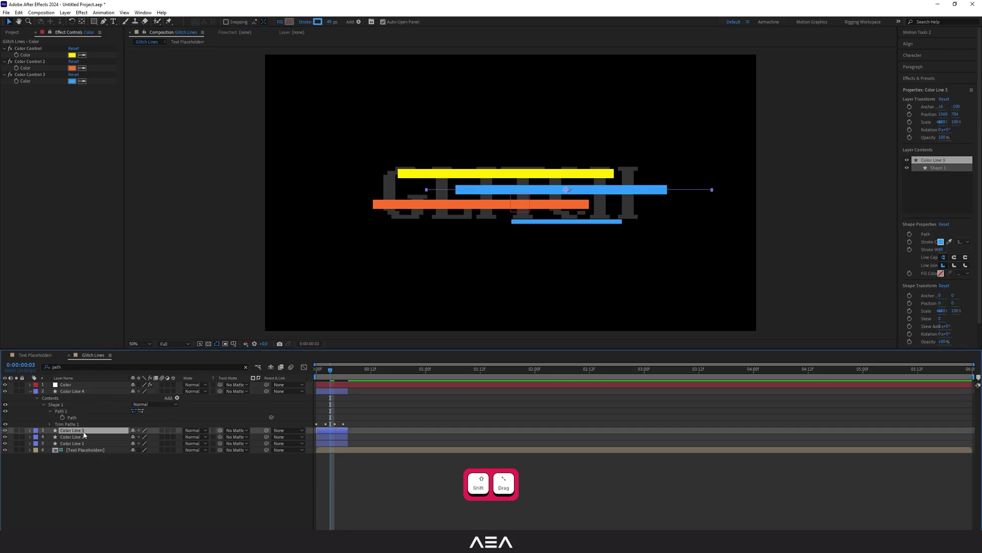
{"action": "left_click", "coordinate": [77, 443]}
{"action": "key", "text": "ctrl+d"}
{"action": "left_click_drag", "start_coordinate": [450, 174], "coordinate": [416, 244]}
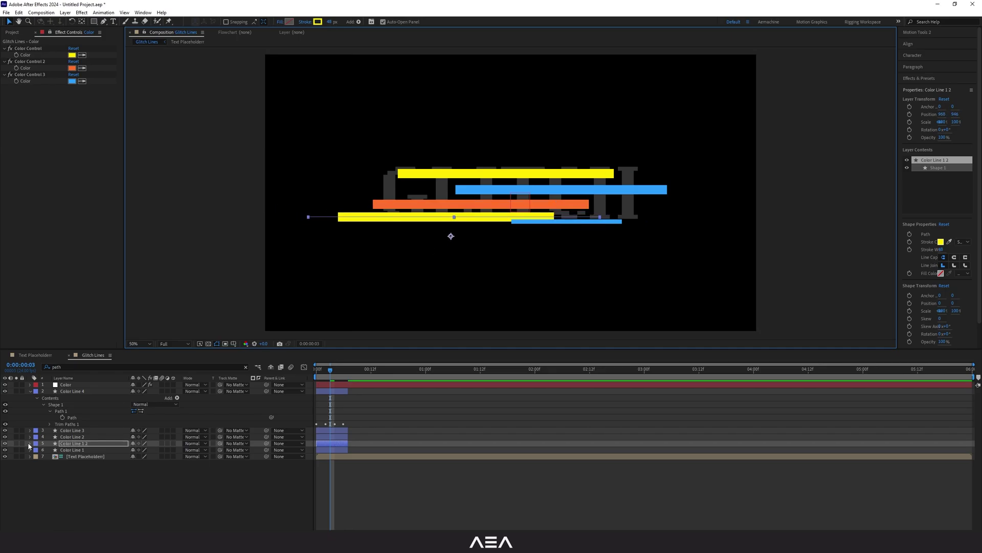
{"action": "left_click", "coordinate": [30, 443]}
{"action": "left_click", "coordinate": [37, 450]}
{"action": "left_click", "coordinate": [43, 457]}
{"action": "left_click", "coordinate": [43, 456]}
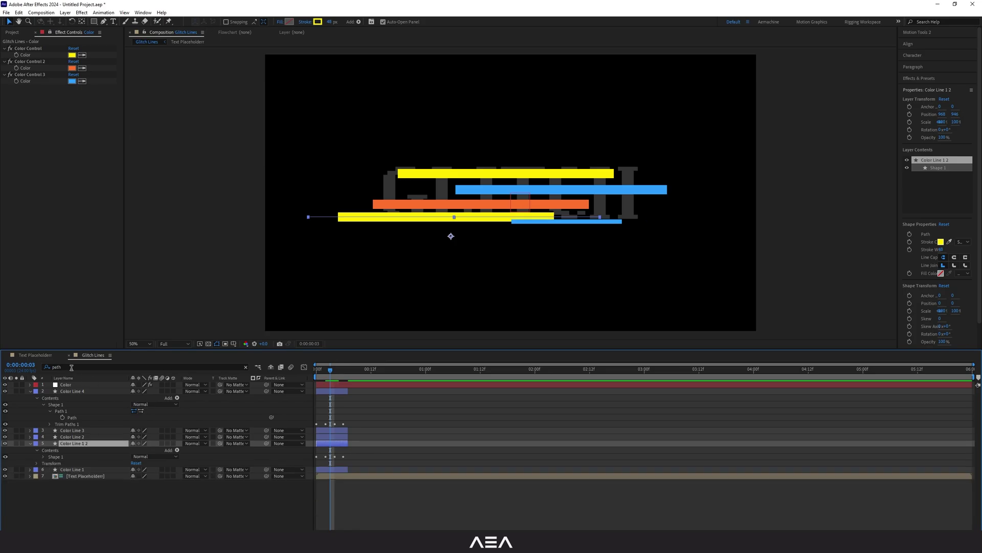
- Make more duplicates of the yellow, orange and blue lines and scatter them over and around the word GLITCH
{"action": "key", "text": "ctrl+d"}
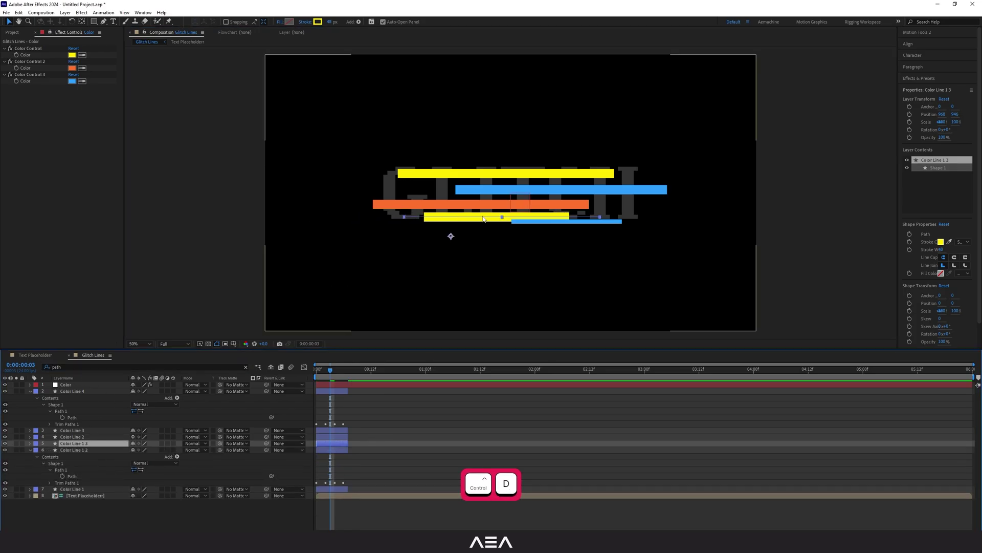
{"action": "left_click_drag", "start_coordinate": [450, 233], "coordinate": [351, 209]}
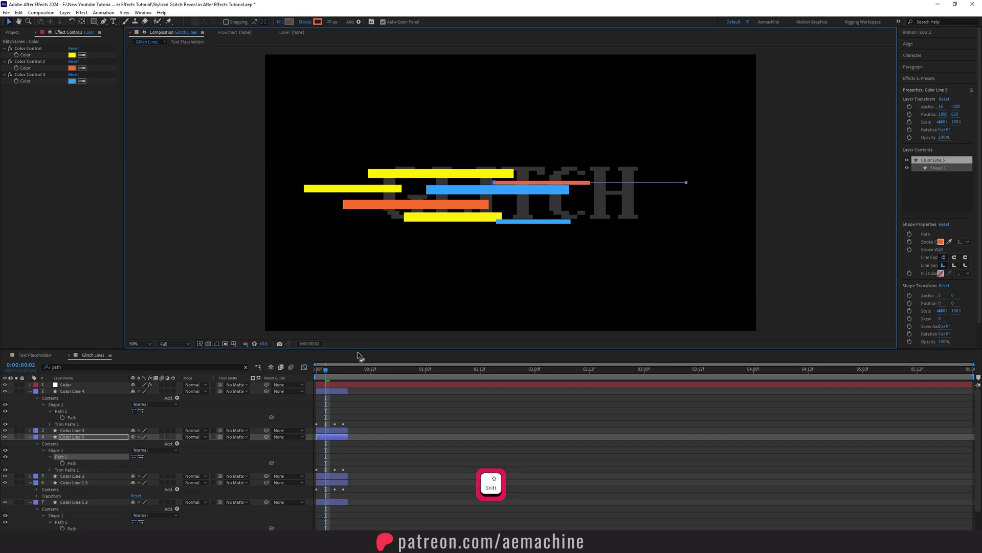
{"action": "key", "text": "ctrl+d"}
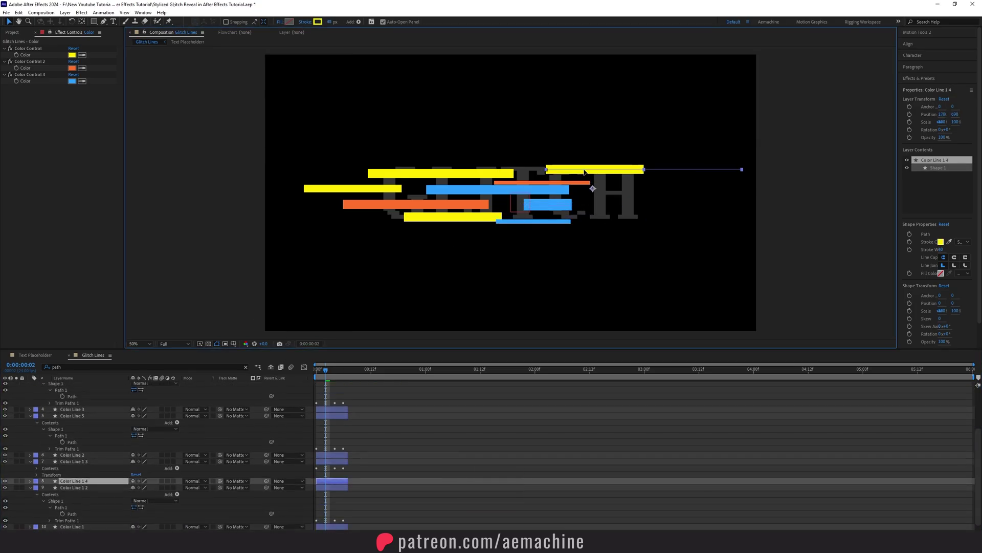
{"action": "key", "text": "ctrl+d"}
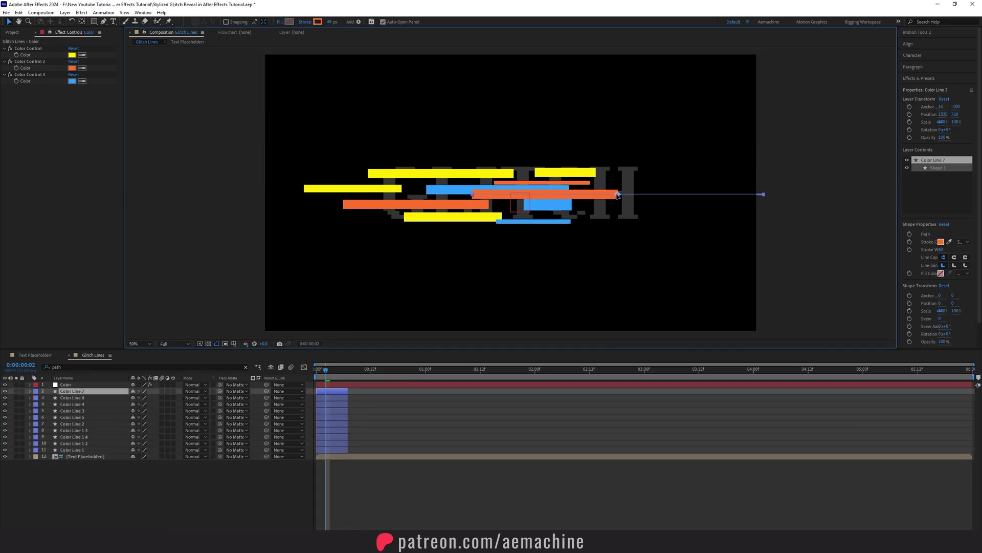
{"action": "left_click_drag", "start_coordinate": [649, 195], "coordinate": [553, 216]}
{"action": "key", "text": "ctrl+d"}
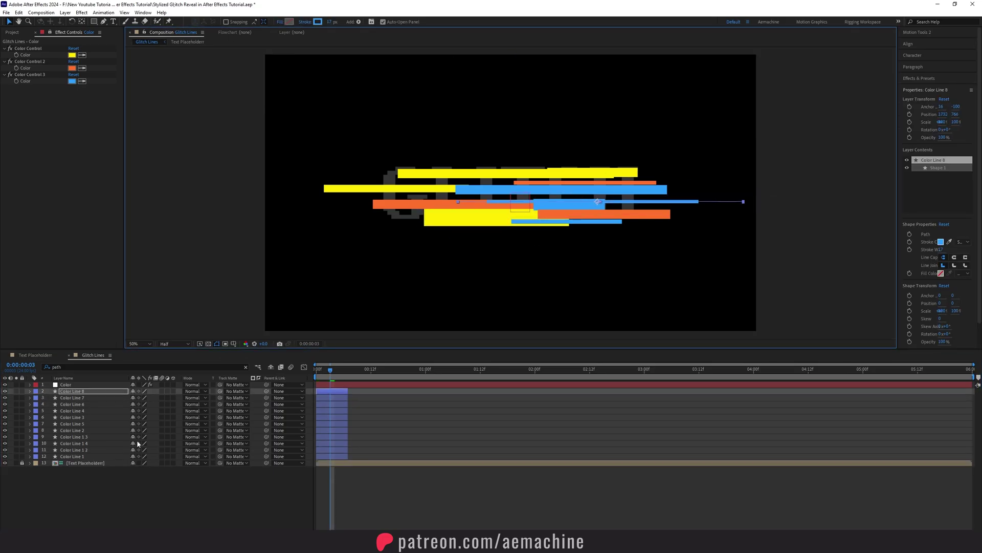
{"action": "key", "text": "ctrl+d"}
{"action": "left_click_drag", "start_coordinate": [598, 202], "coordinate": [292, 212]}
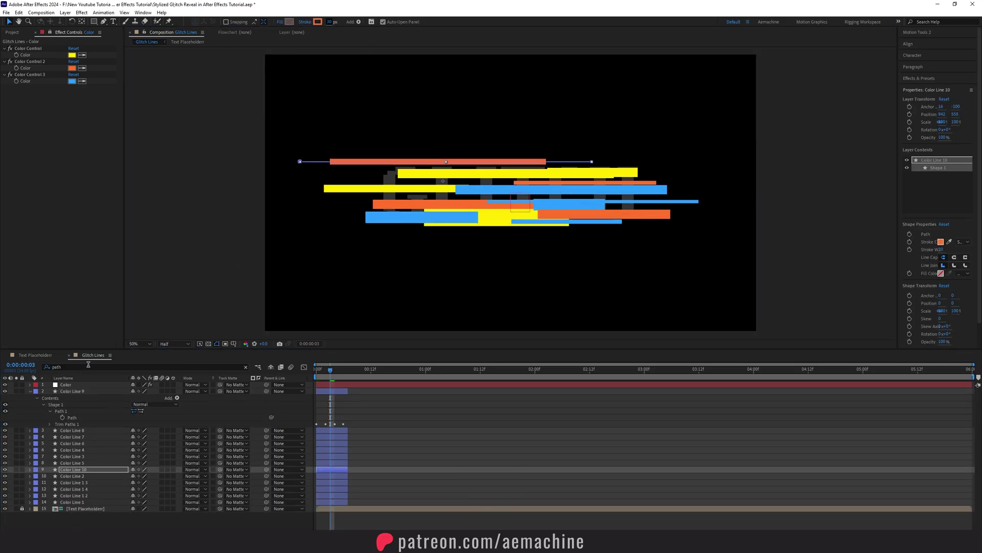
- Shorten Color Line 10 above the word from both path ends and collapse the properties of all layers
{"action": "key", "text": "ctrl+t"}
{"action": "left_click_drag", "start_coordinate": [300, 161], "coordinate": [330, 163]}
{"action": "left_click_drag", "start_coordinate": [592, 162], "coordinate": [555, 163]}
{"action": "left_click", "coordinate": [403, 412]}
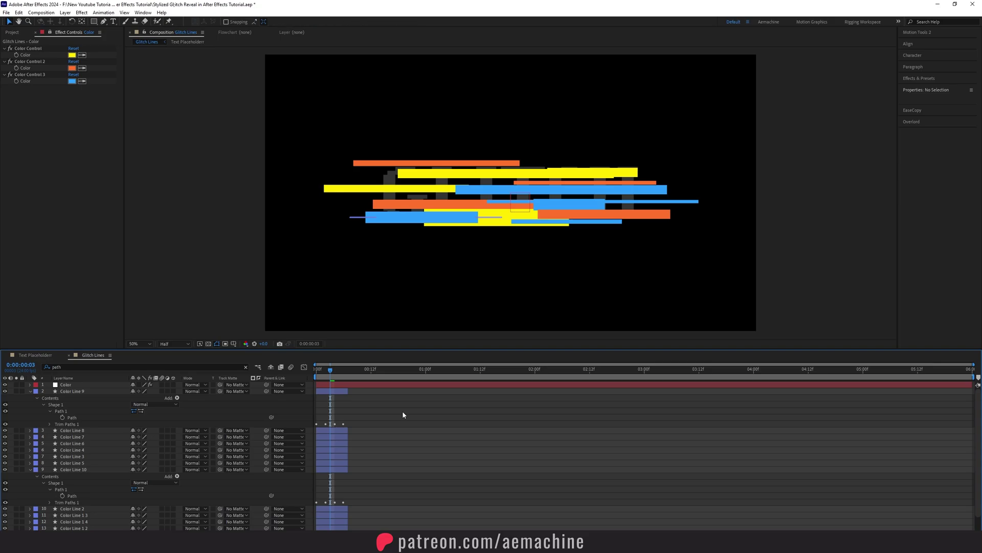
{"action": "key", "text": "ctrl+a"}
{"action": "left_click", "coordinate": [30, 469]}
{"action": "left_click", "coordinate": [66, 498]}
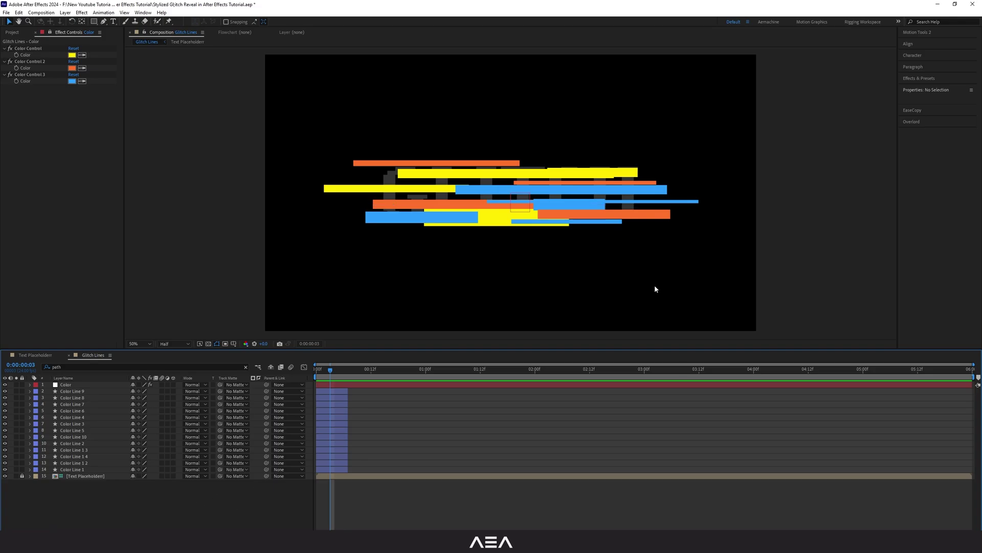
- Stagger the Color Line layers in time by shifting their bars to different starting frames, and preview the result
{"action": "left_click_drag", "start_coordinate": [323, 374], "coordinate": [331, 377]}
{"action": "left_click_drag", "start_coordinate": [334, 463], "coordinate": [346, 430]}
{"action": "mouse_move", "coordinate": [333, 424]}
{"action": "left_mouse_down"}
{"action": "mouse_move", "coordinate": [351, 427]}
{"action": "mouse_move", "coordinate": [338, 438]}
{"action": "left_mouse_up"}
{"action": "mouse_move", "coordinate": [335, 411]}
{"action": "left_mouse_down"}
{"action": "mouse_move", "coordinate": [348, 413]}
{"action": "mouse_move", "coordinate": [344, 405]}
{"action": "left_mouse_up"}
{"action": "left_click_drag", "start_coordinate": [318, 397], "coordinate": [337, 391]}
{"action": "left_click_drag", "start_coordinate": [340, 468], "coordinate": [354, 464]}
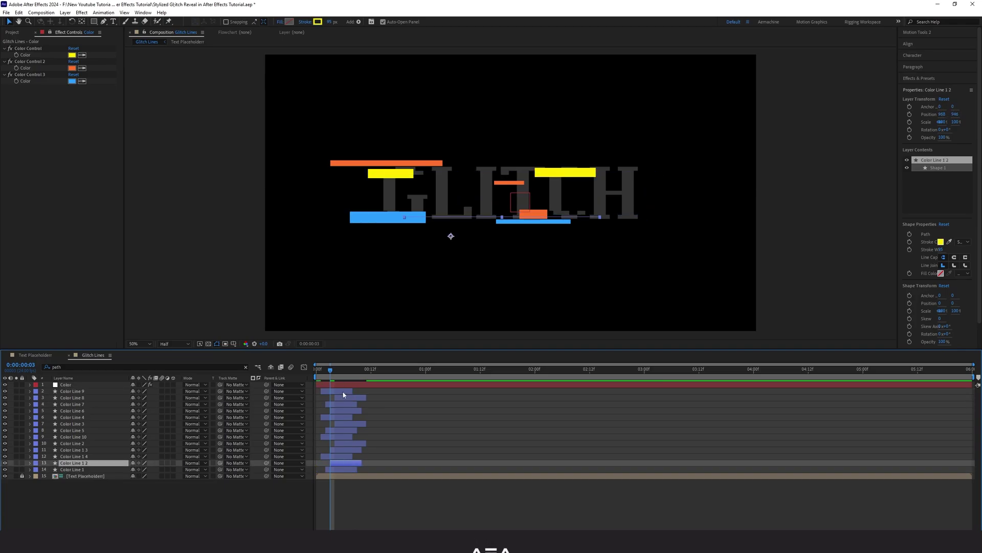
{"action": "key", "text": "space"}
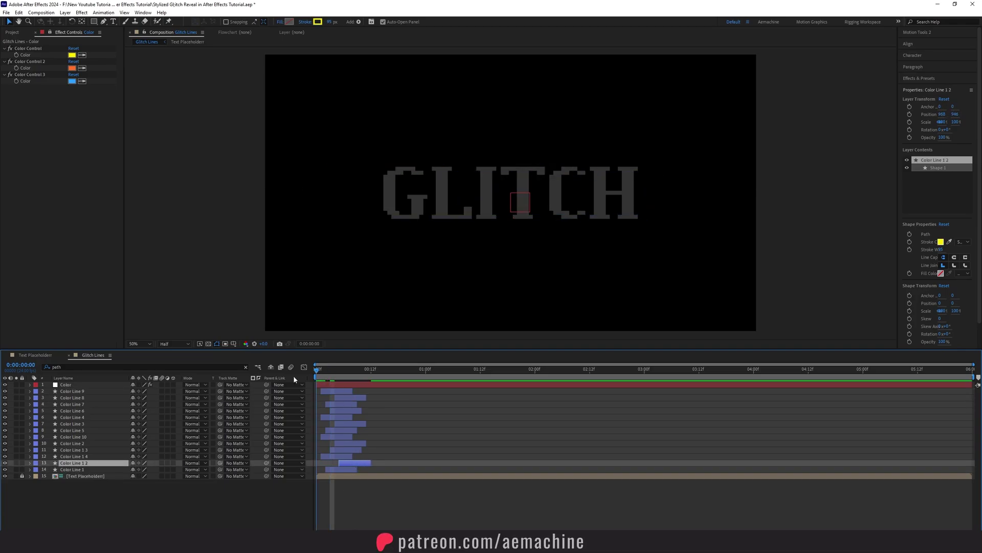
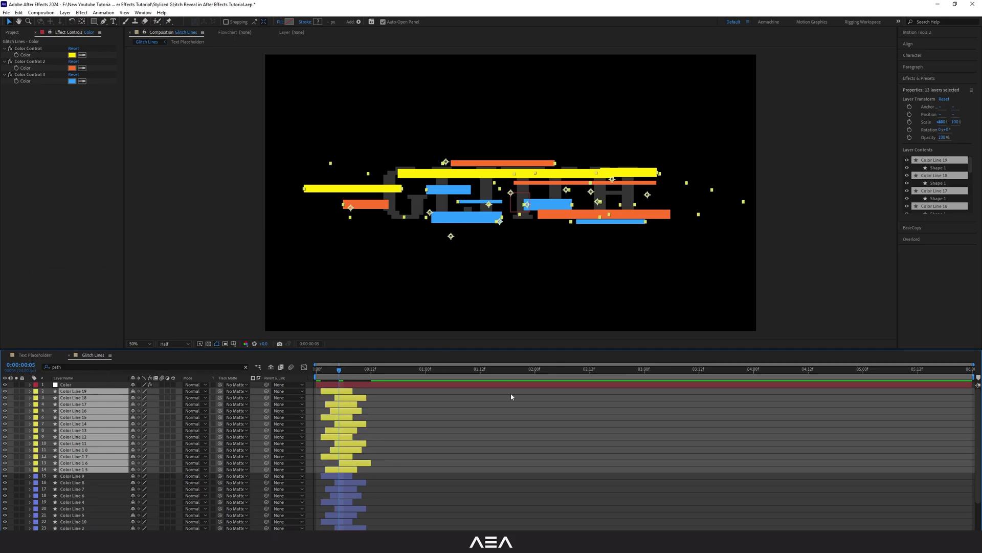
- Select all yellow-labelled duplicate layers from Color Line 1 5 to Color Line 19 and centre their anchor points in their content
{"action": "left_click", "coordinate": [398, 450]}
{"action": "left_click", "coordinate": [364, 468]}
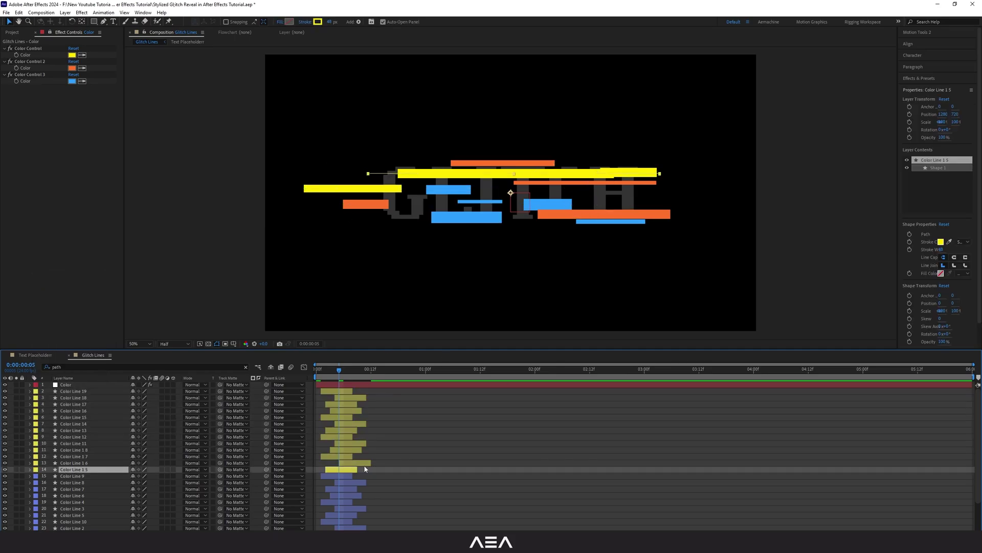
{"action": "left_click", "coordinate": [74, 391], "text": "shift"}
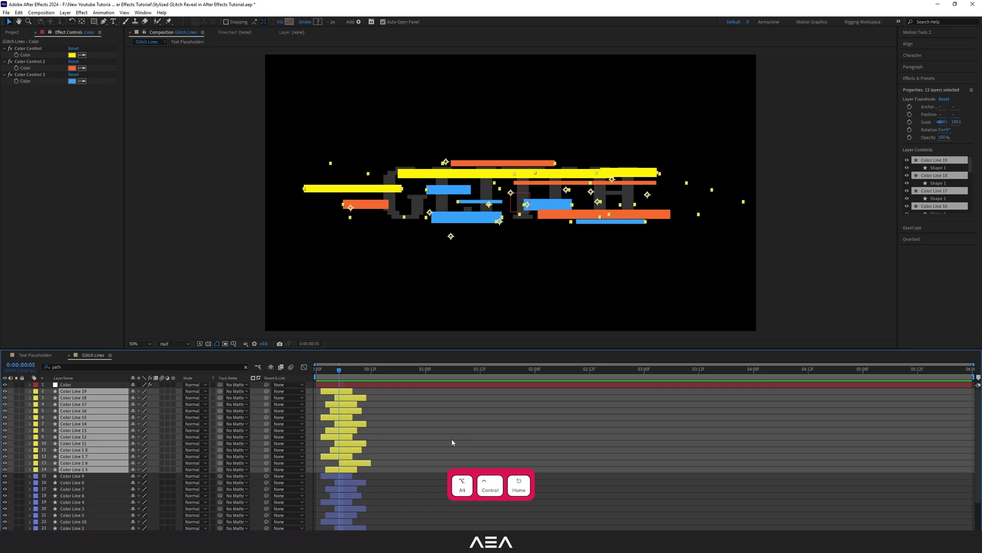
{"action": "left_click", "coordinate": [369, 435]}
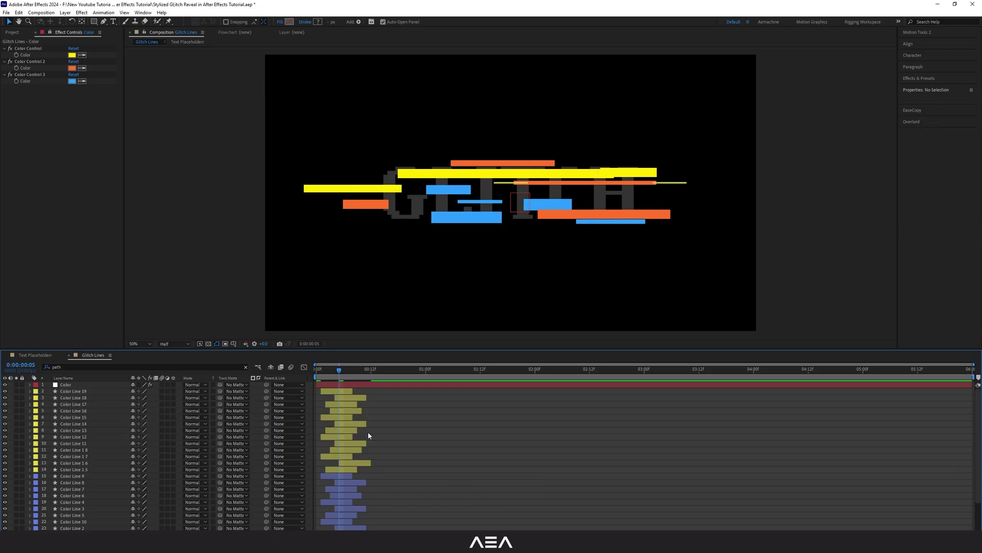
- Move Color Line 19 across the letter H and Color Line 18 just below the letter G
{"action": "left_click", "coordinate": [78, 391]}
{"action": "left_click_drag", "start_coordinate": [466, 221], "coordinate": [608, 201]}
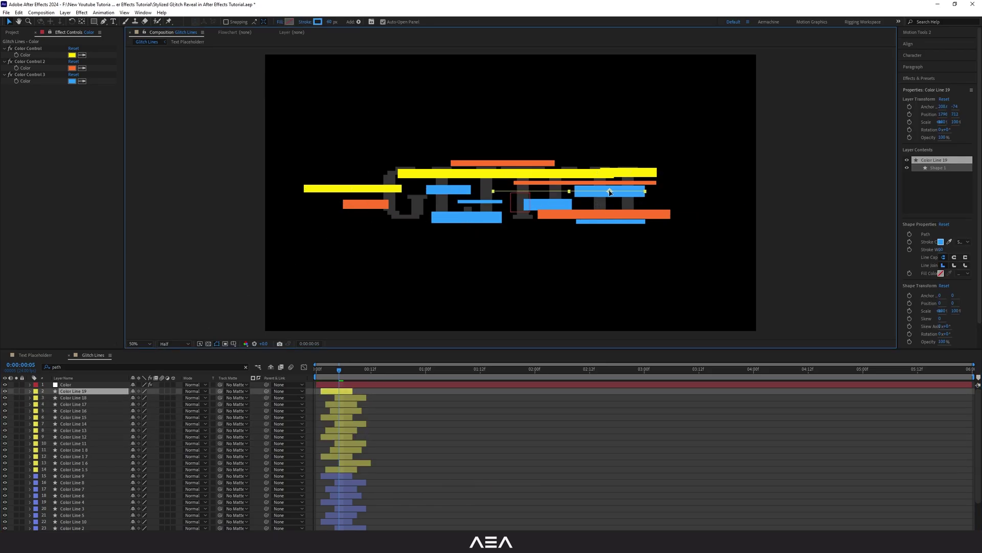
{"action": "left_click", "coordinate": [107, 398]}
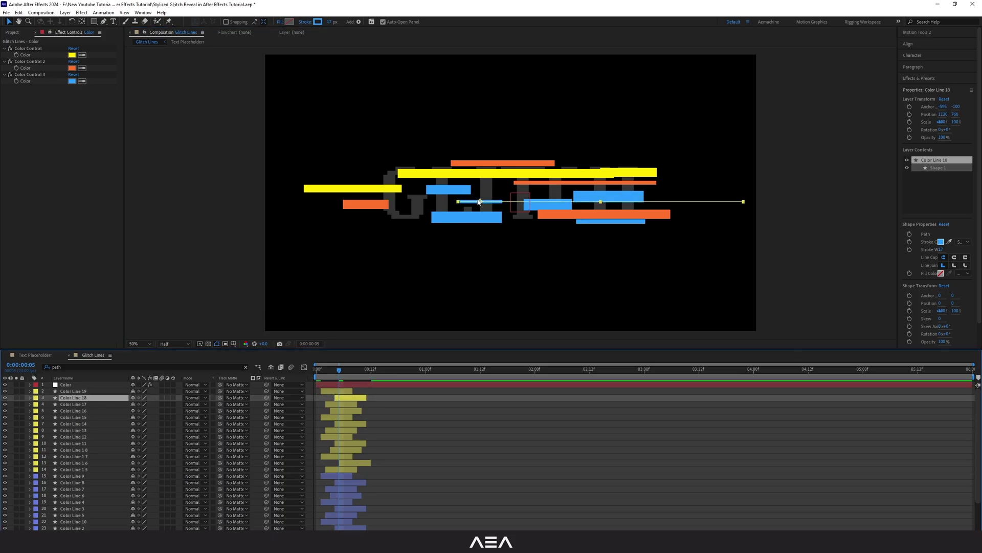
{"action": "left_click_drag", "start_coordinate": [481, 204], "coordinate": [370, 225]}
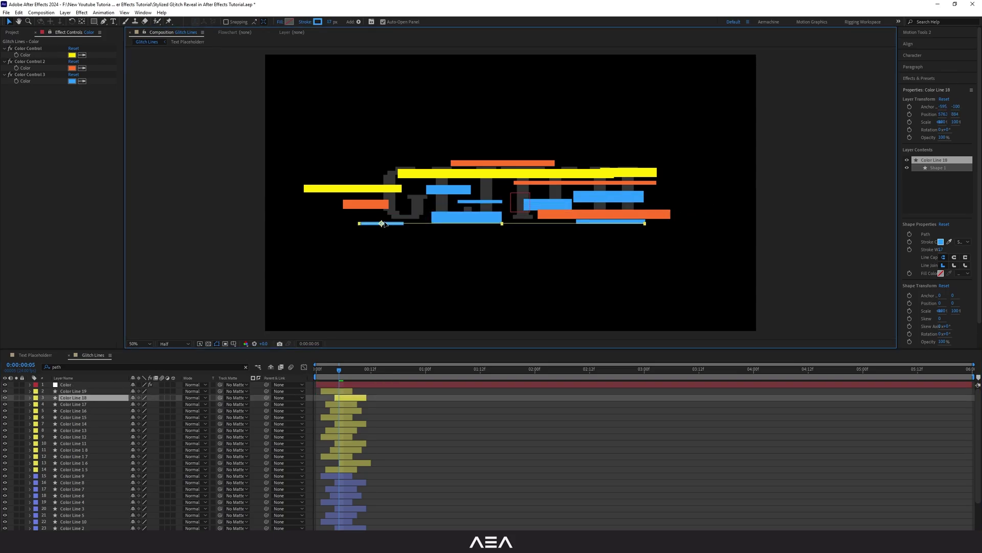
- Move Color Line 17 across the middle from G to T, Color Line 16 below the T, and Color Line 15 to the top of the H
{"action": "left_click", "coordinate": [73, 404]}
{"action": "left_click_drag", "start_coordinate": [562, 213], "coordinate": [462, 200]}
{"action": "left_click", "coordinate": [77, 410]}
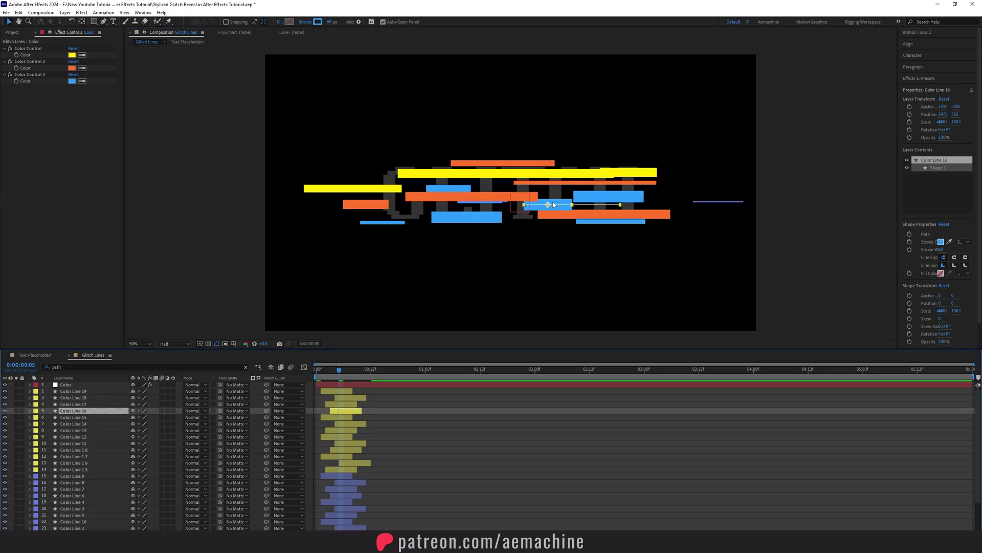
{"action": "left_click_drag", "start_coordinate": [548, 207], "coordinate": [517, 226]}
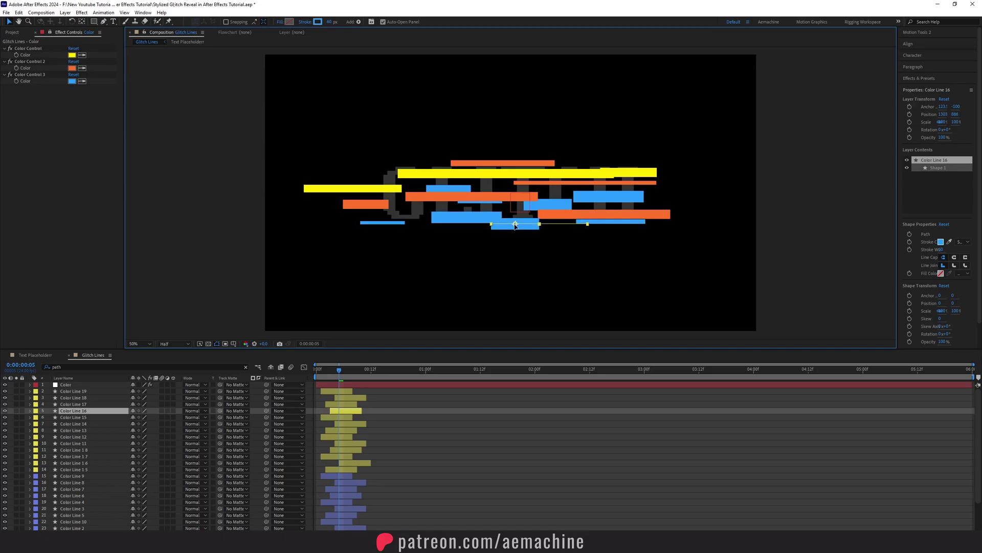
{"action": "left_click", "coordinate": [76, 417]}
- Shorten Color Line 11 over the lower G by moving its path's far end point inward, and thin its stroke
{"action": "left_click", "coordinate": [77, 443]}
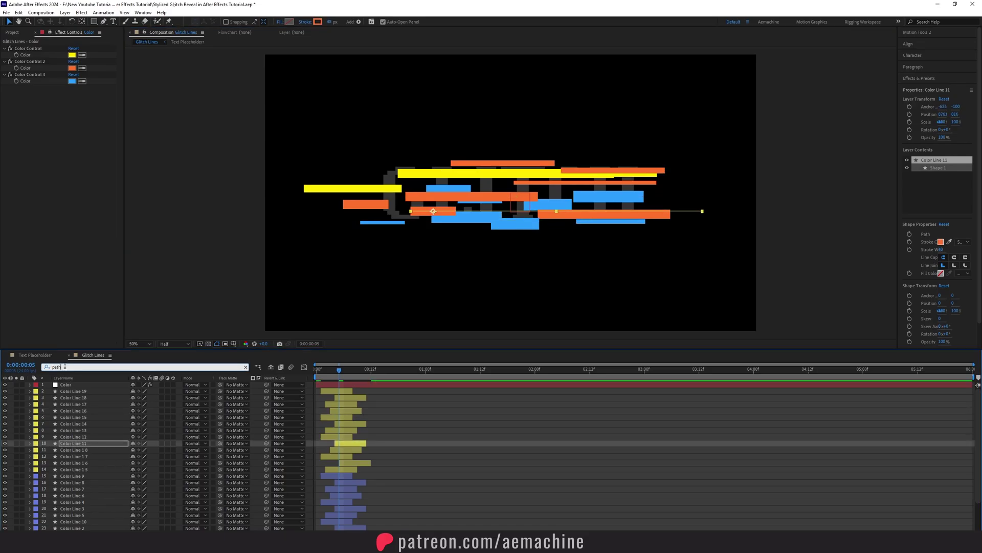
{"action": "left_click", "coordinate": [71, 470]}
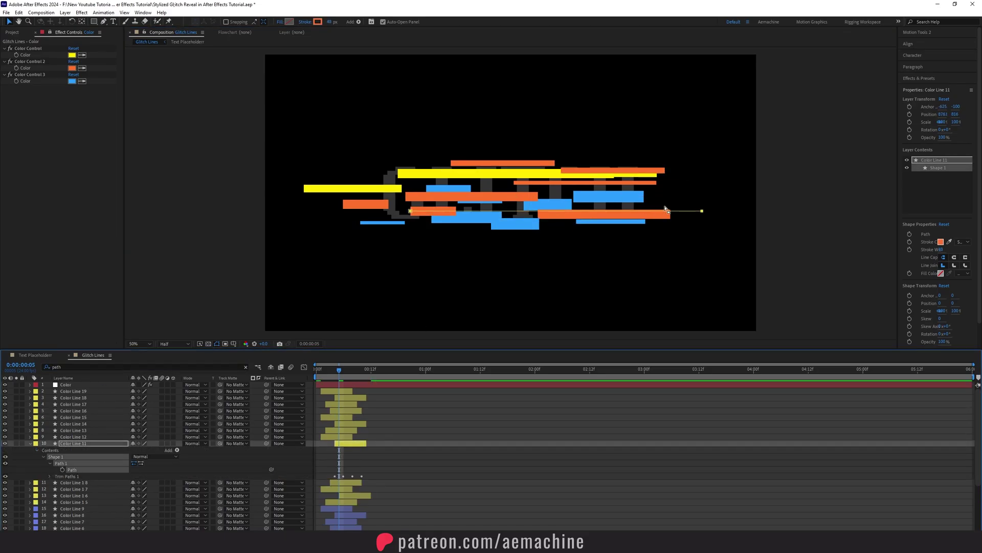
{"action": "left_click", "coordinate": [702, 211], "text": "shift"}
{"action": "left_click_drag", "start_coordinate": [702, 211], "coordinate": [549, 211]}
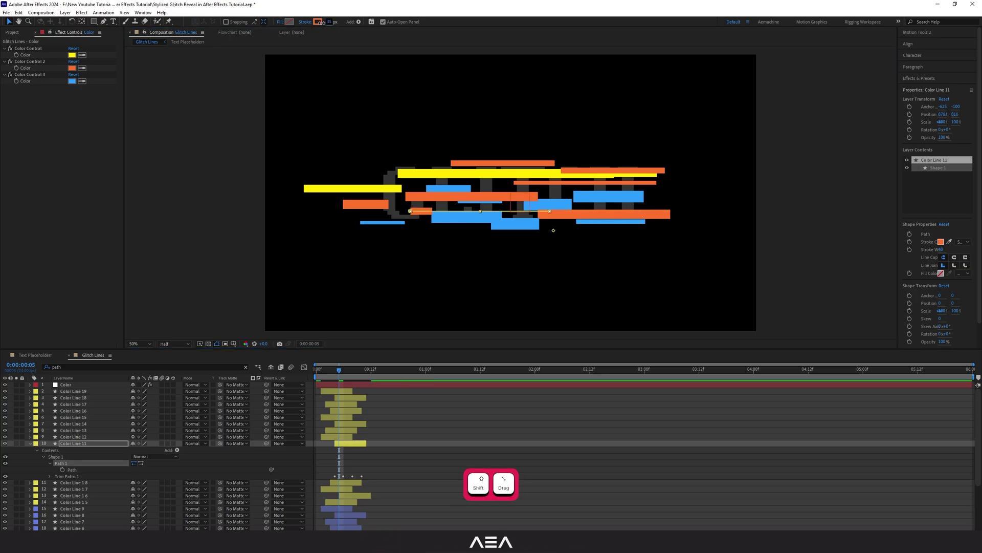
- Thicken the stroke of Color Line 16 and move the line up over the top of the letter T
{"action": "left_click", "coordinate": [383, 188]}
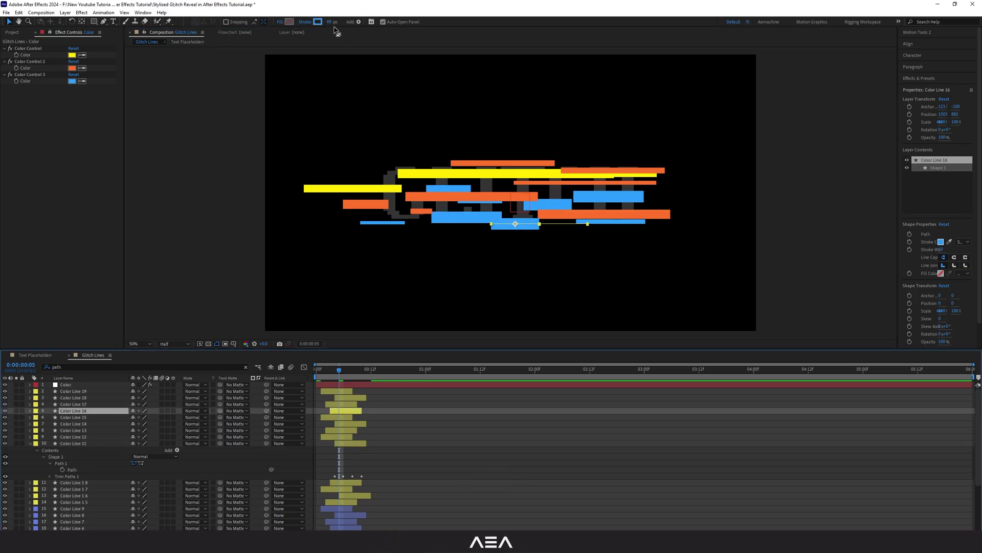
{"action": "mouse_move", "coordinate": [332, 22]}
{"action": "left_mouse_down"}
{"action": "mouse_move", "coordinate": [355, 22]}
{"action": "mouse_move", "coordinate": [341, 22]}
{"action": "left_mouse_up"}
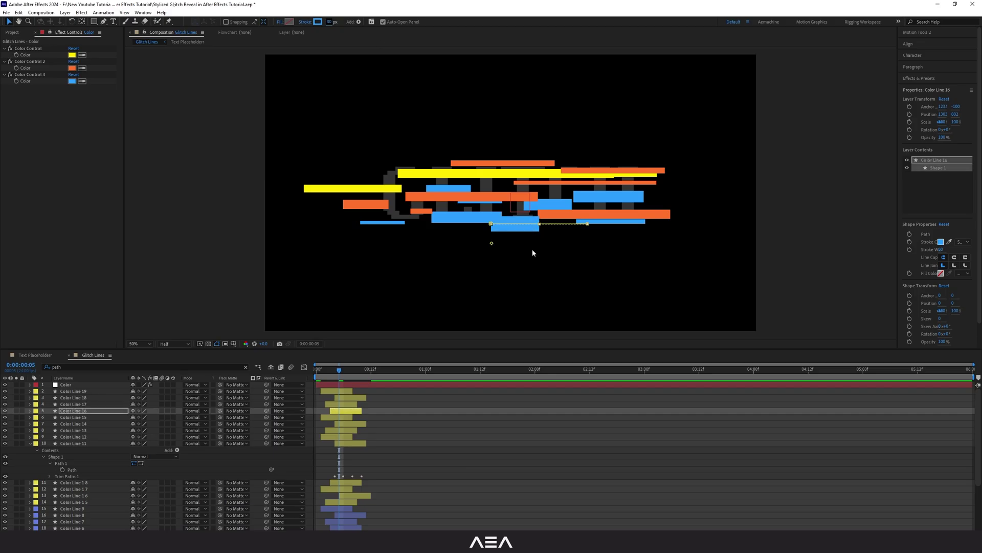
{"action": "left_click_drag", "start_coordinate": [520, 225], "coordinate": [520, 178]}
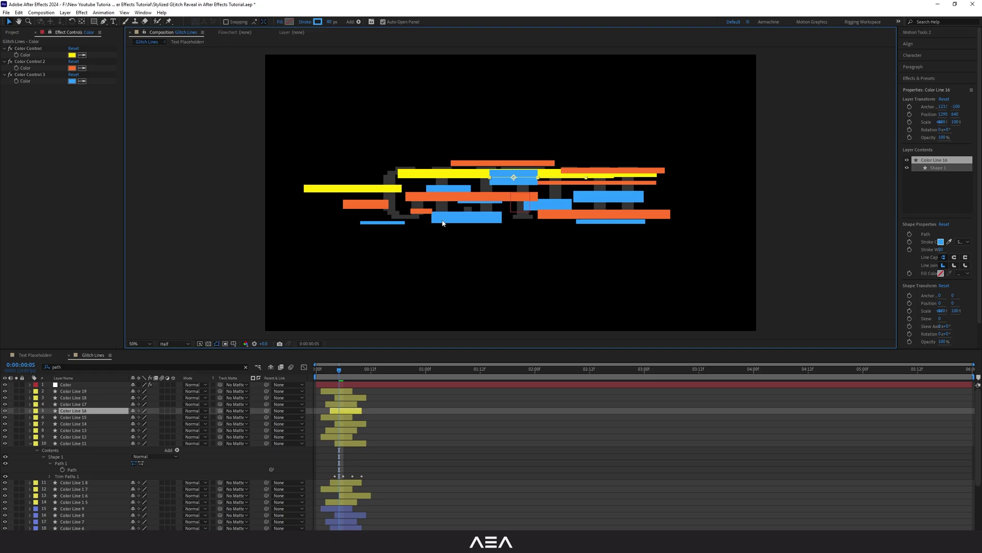
- Move Color Line 1 8 from beside the letter G to below the middle of the word and thicken its stroke
{"action": "left_click", "coordinate": [29, 445]}
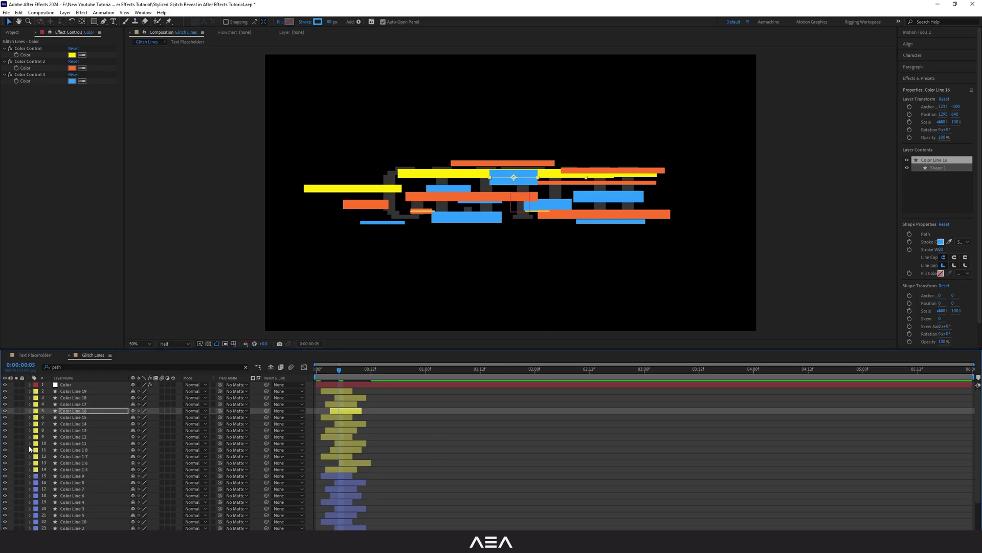
{"action": "left_click", "coordinate": [84, 443]}
{"action": "left_click", "coordinate": [88, 463]}
{"action": "left_click", "coordinate": [83, 450]}
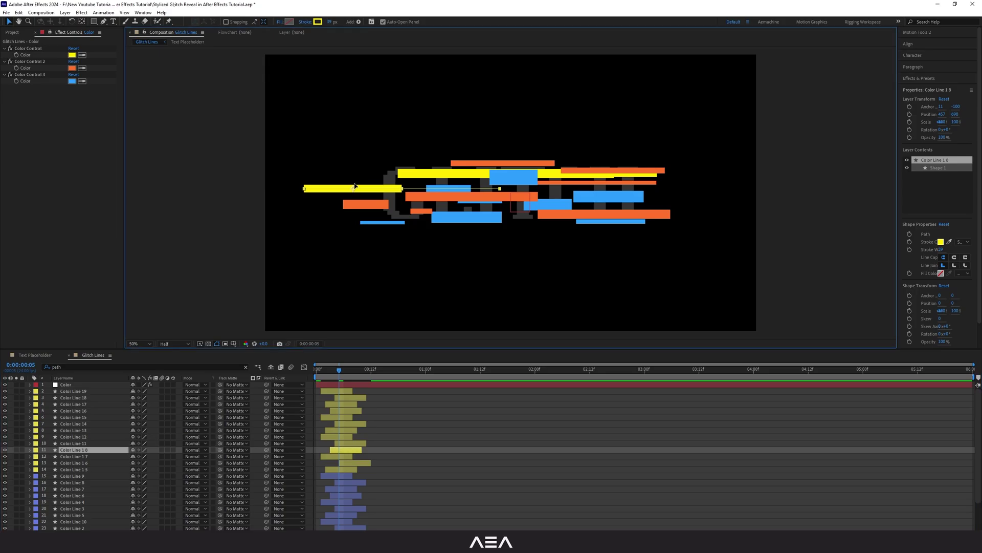
{"action": "left_click_drag", "start_coordinate": [352, 190], "coordinate": [481, 234]}
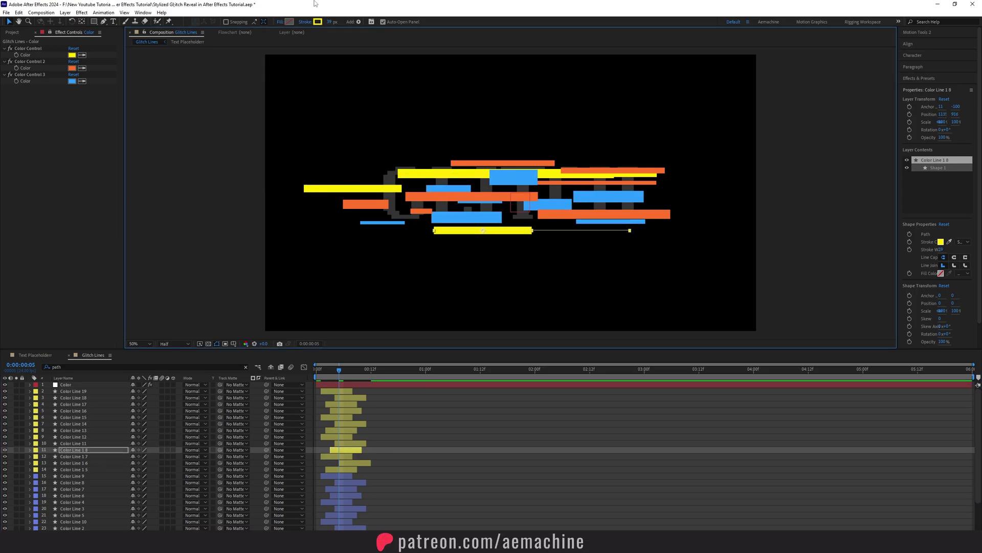
{"action": "left_click_drag", "start_coordinate": [330, 22], "coordinate": [333, 21]}
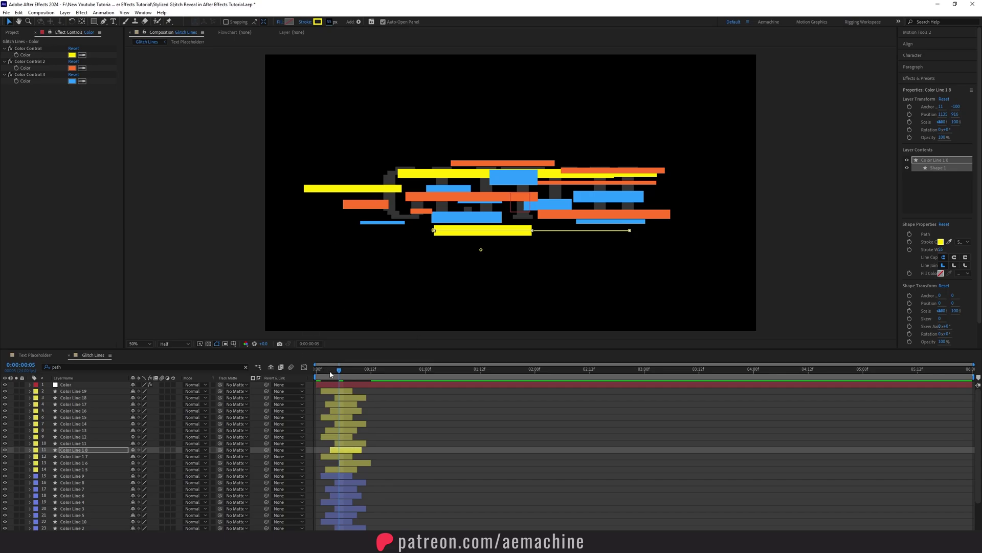
- Shift the yellow-labelled colour line layers later in time with staggered starts, so they follow the first group of lines
{"action": "left_click_drag", "start_coordinate": [330, 371], "coordinate": [318, 386]}
{"action": "left_click_drag", "start_coordinate": [343, 470], "coordinate": [351, 392]}
{"action": "left_click", "coordinate": [351, 405]}
{"action": "left_click", "coordinate": [431, 428]}
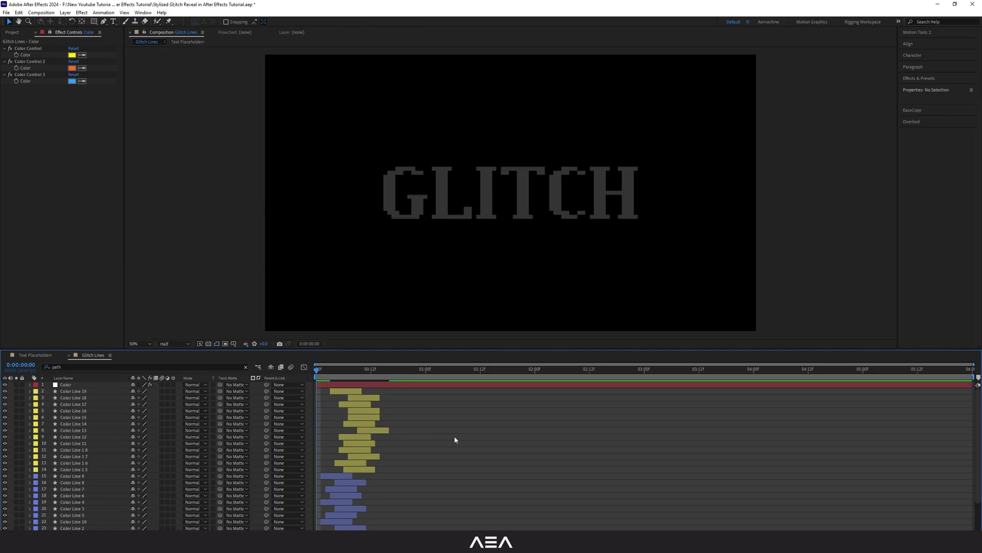
- Preview the re-timed glitch lines from the start and scrub back to frame 5
{"action": "key", "text": "space"}
{"action": "key", "text": "space"}
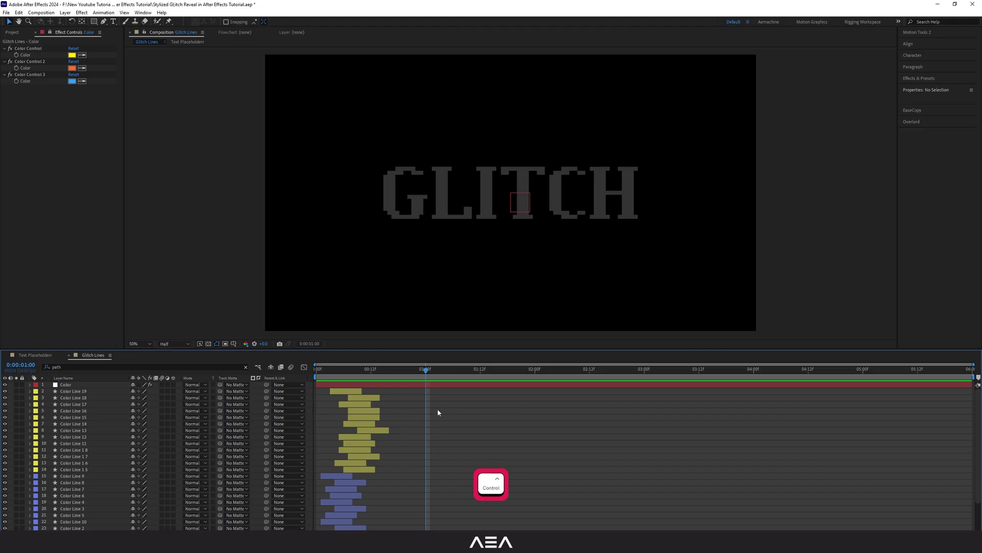
{"action": "left_click_drag", "start_coordinate": [406, 372], "coordinate": [339, 387]}
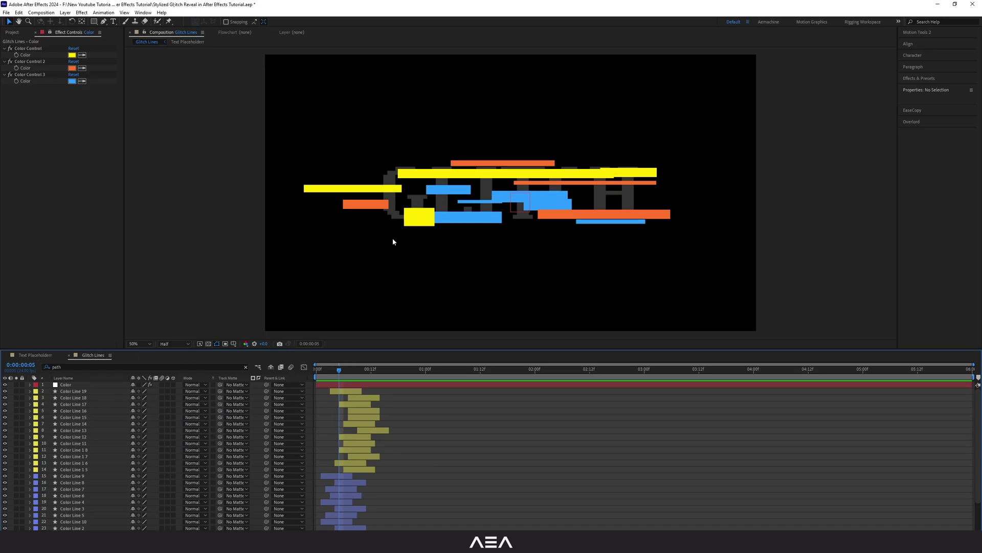
- Try changing the first Color Control from yellow to green
{"action": "left_click", "coordinate": [12, 32]}
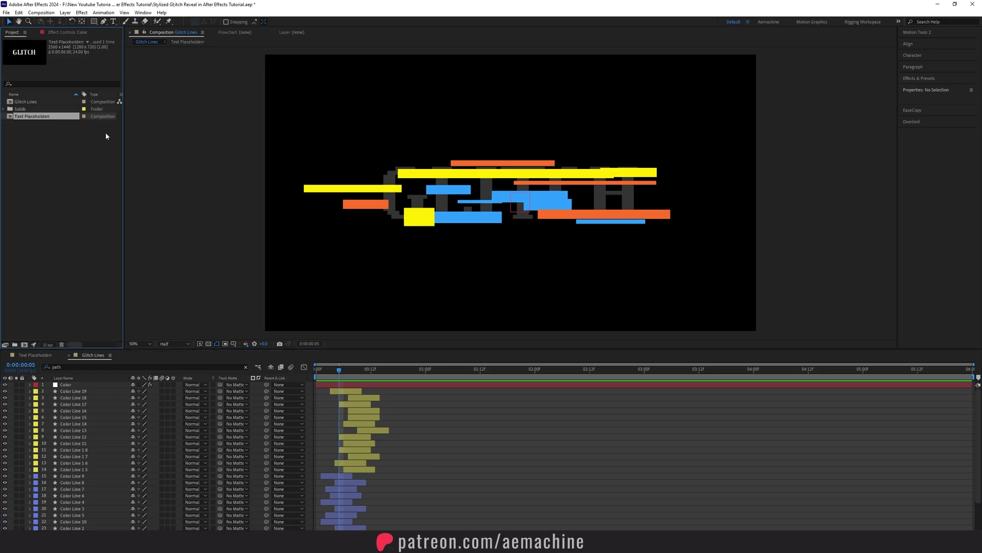
{"action": "left_click", "coordinate": [66, 32]}
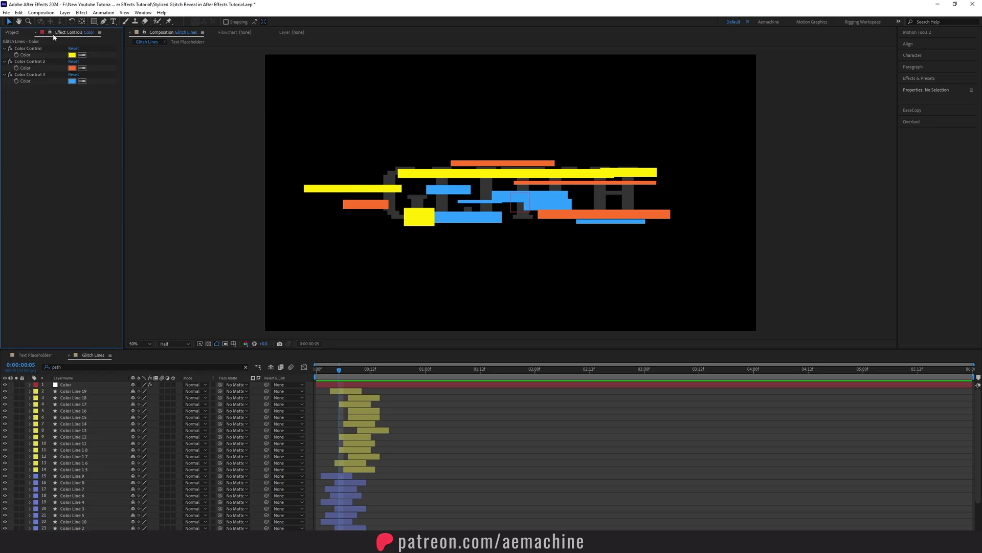
{"action": "left_click", "coordinate": [71, 56]}
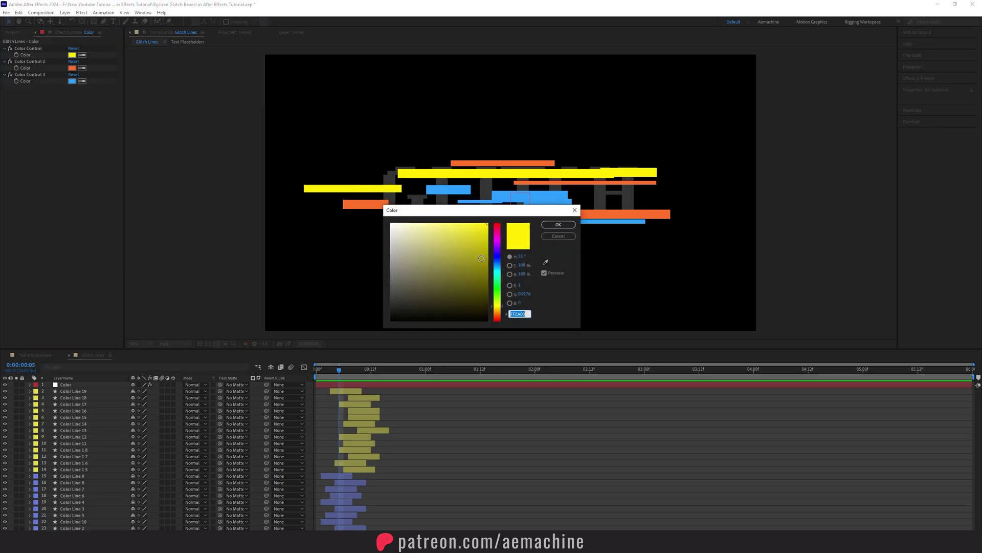
{"action": "left_click_drag", "start_coordinate": [497, 281], "coordinate": [497, 257]}
{"action": "left_click_drag", "start_coordinate": [510, 215], "coordinate": [556, 294]}
{"action": "left_click_drag", "start_coordinate": [544, 391], "coordinate": [553, 371]}
{"action": "left_click", "coordinate": [606, 316]}
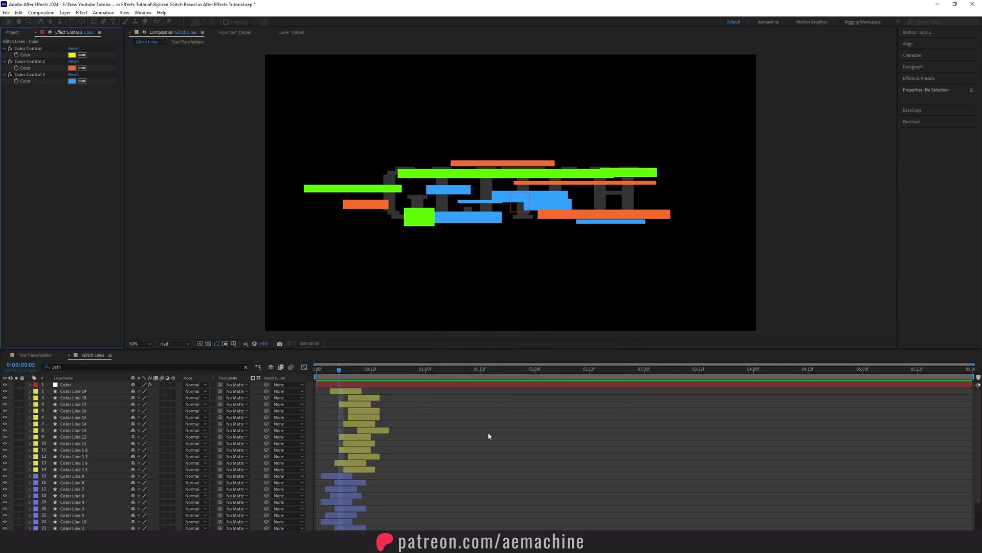
- Create a new composition named Final Comp and add the Text Placeholder composition to it
{"action": "left_click", "coordinate": [12, 32]}
{"action": "left_click", "coordinate": [23, 345]}
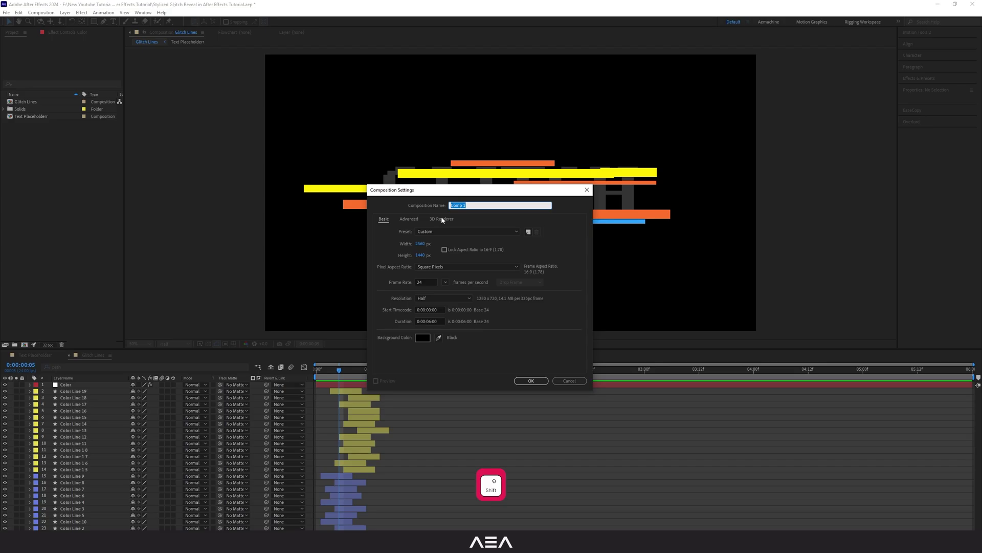
{"action": "type", "text": "Final Com"}
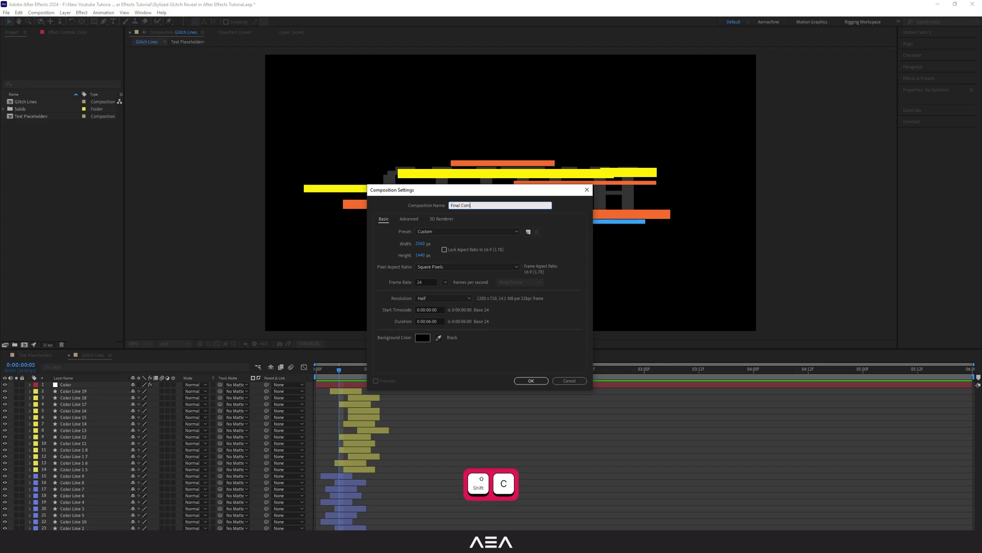
{"action": "type", "text": "p"}
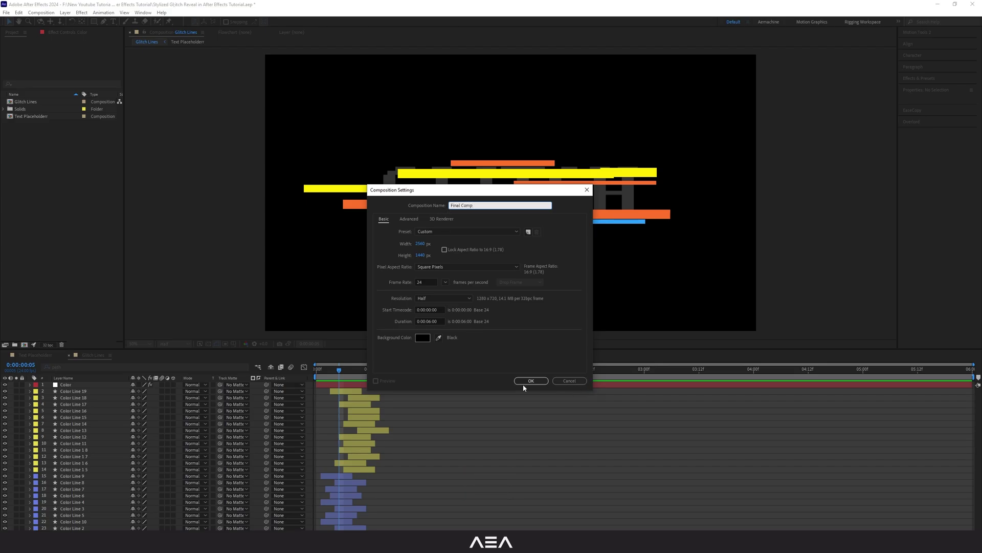
{"action": "left_click", "coordinate": [531, 380]}
{"action": "left_click_drag", "start_coordinate": [31, 124], "coordinate": [73, 434]}
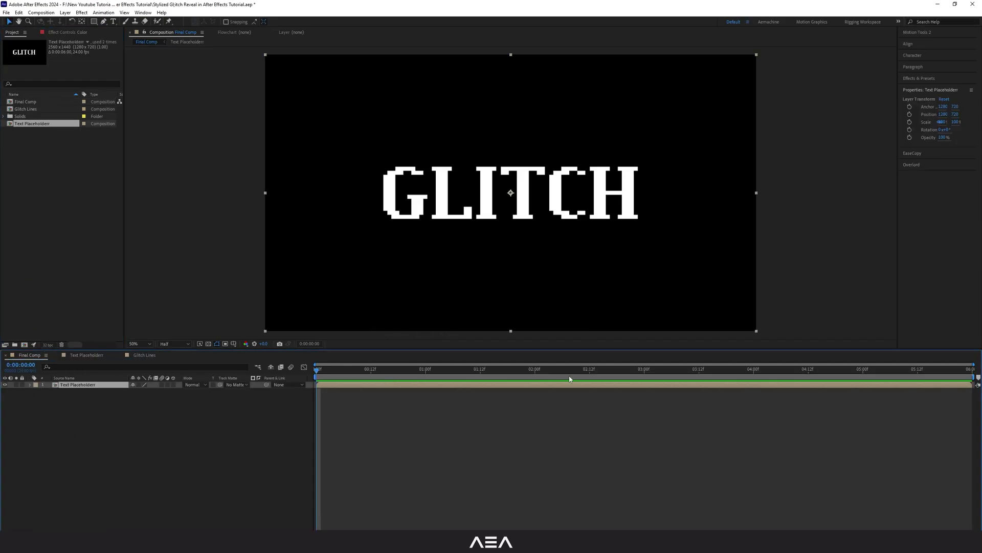
- End the work area of Final Comp at 4 seconds and return to the first frame
{"action": "left_click_drag", "start_coordinate": [509, 375], "coordinate": [759, 393]}
{"action": "left_click", "coordinate": [753, 389]}
{"action": "key", "text": "n"}
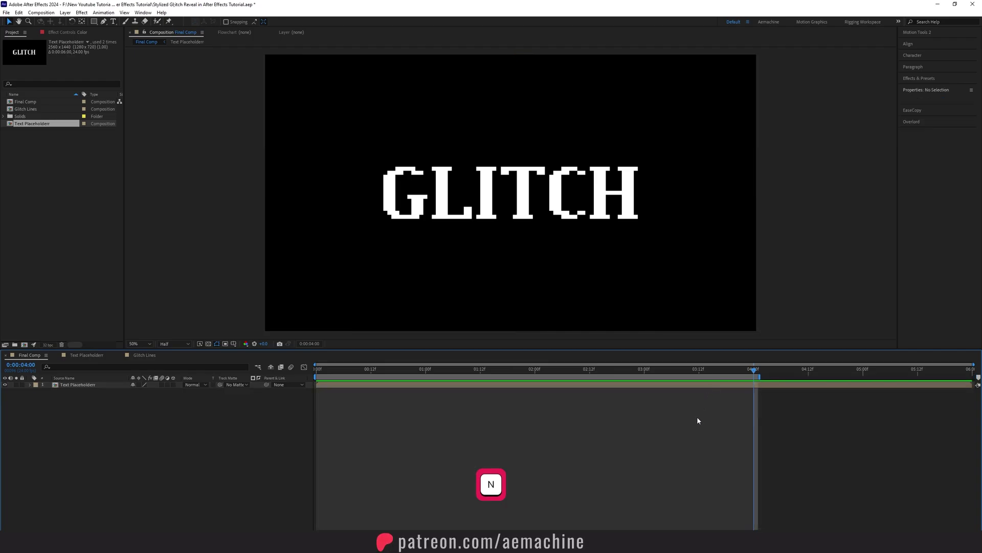
{"action": "key", "text": "Home"}
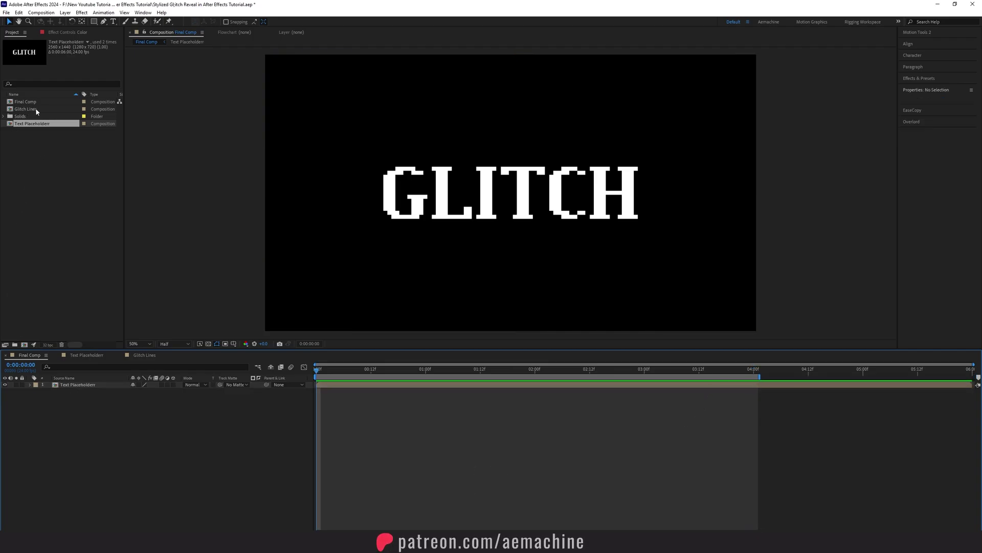
- Add the Glitch Lines composition above the Text Placeholder layer and scrub to frame 8, where the lines cover the text
{"action": "left_click_drag", "start_coordinate": [37, 110], "coordinate": [114, 385]}
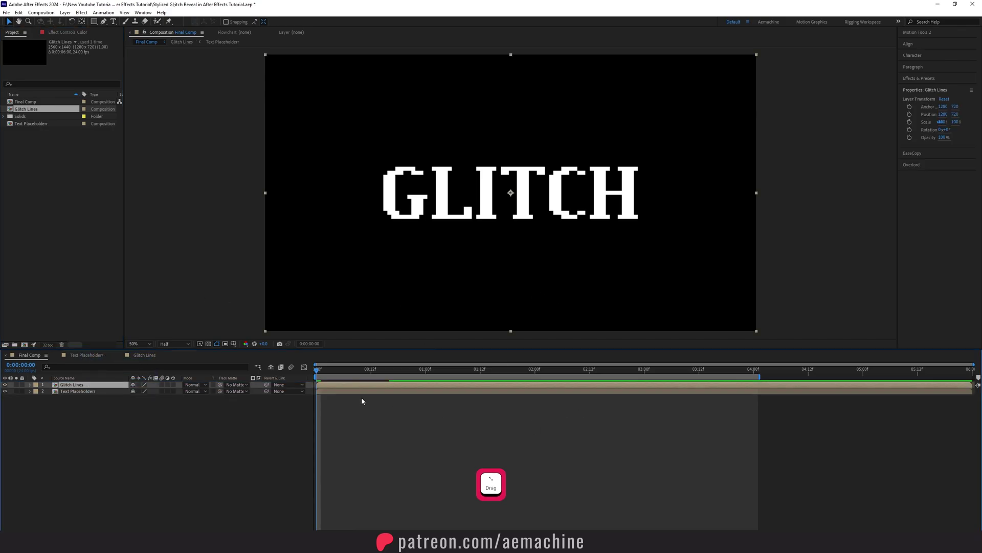
{"action": "left_click_drag", "start_coordinate": [322, 371], "coordinate": [376, 378]}
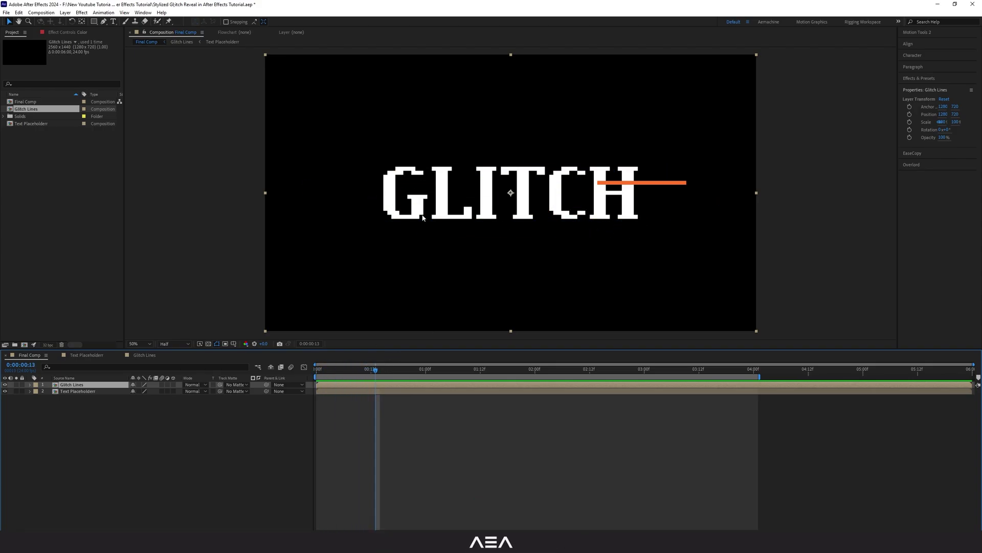
{"action": "left_click", "coordinate": [353, 371]}
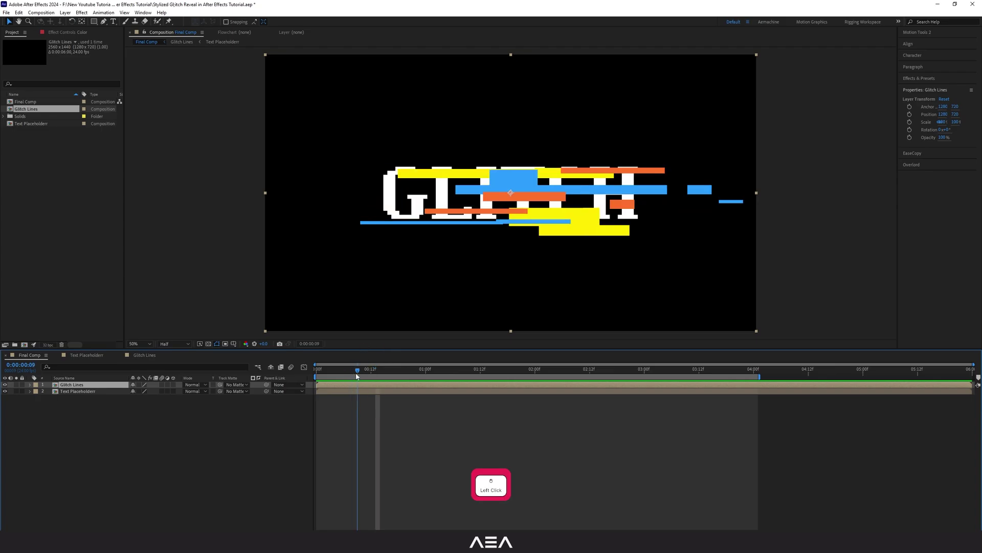
- Apply a Fill effect to the Text Placeholder layer and sample its colour from a blue glitch line
{"action": "left_click", "coordinate": [80, 393]}
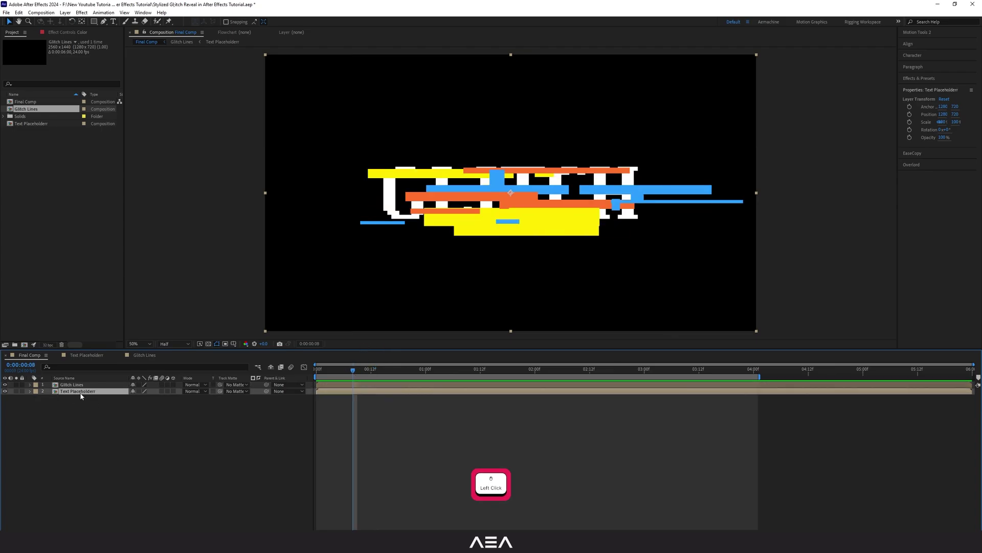
{"action": "key", "text": "ctrl+space"}
{"action": "type", "text": "fill"}
{"action": "key", "text": "Return"}
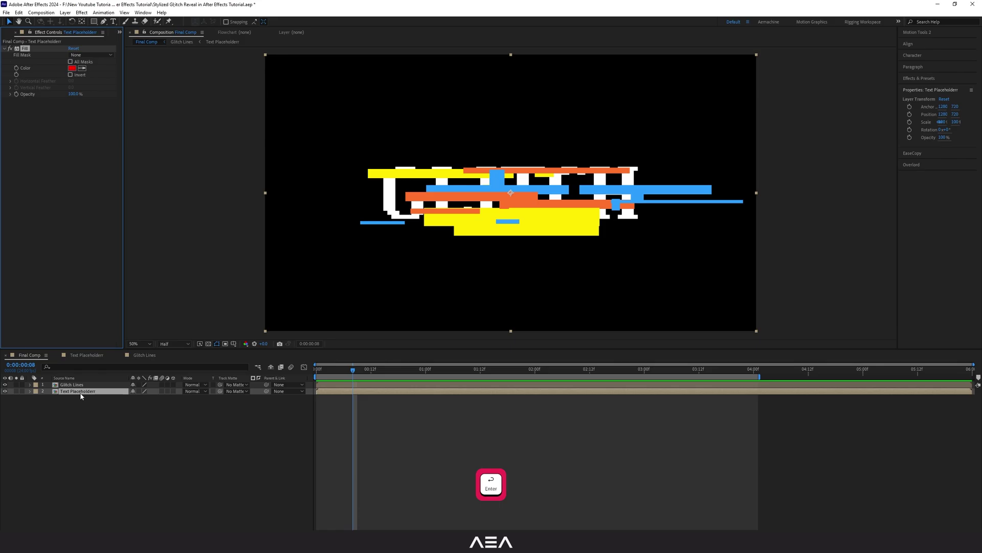
{"action": "left_click", "coordinate": [72, 68]}
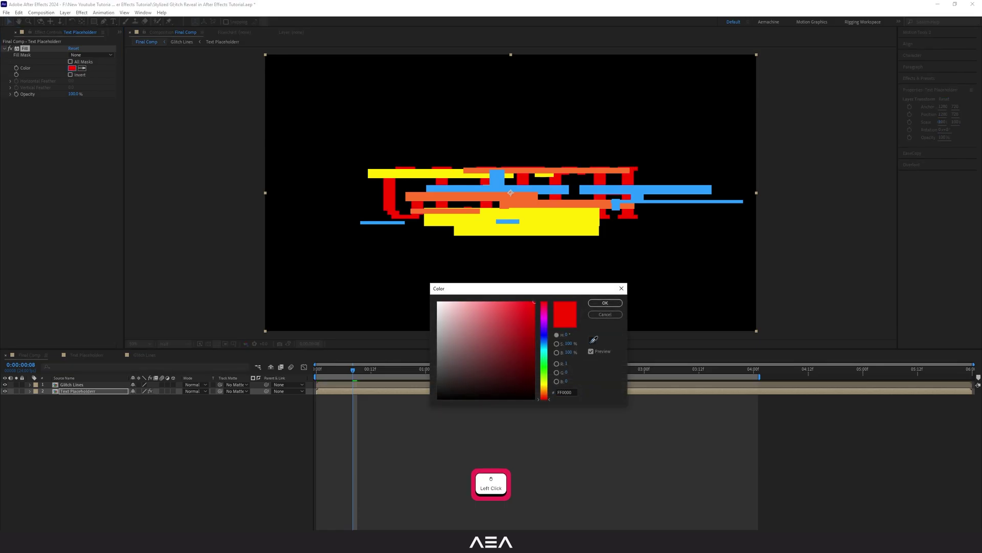
{"action": "left_click", "coordinate": [594, 339]}
{"action": "left_click", "coordinate": [593, 190]}
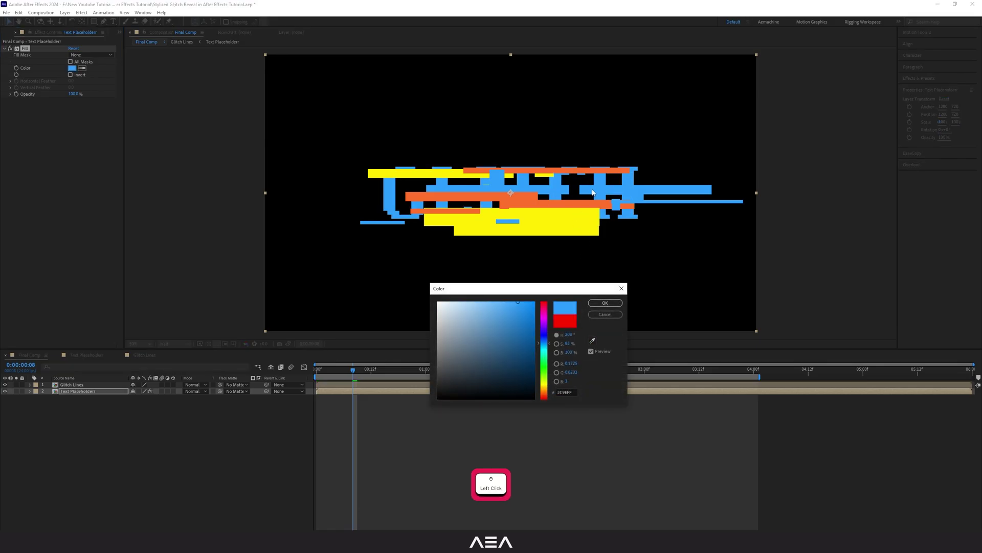
{"action": "left_click", "coordinate": [605, 303]}
- Preview the blue text together with the glitch lines and return to the first frame
{"action": "key", "text": "space"}
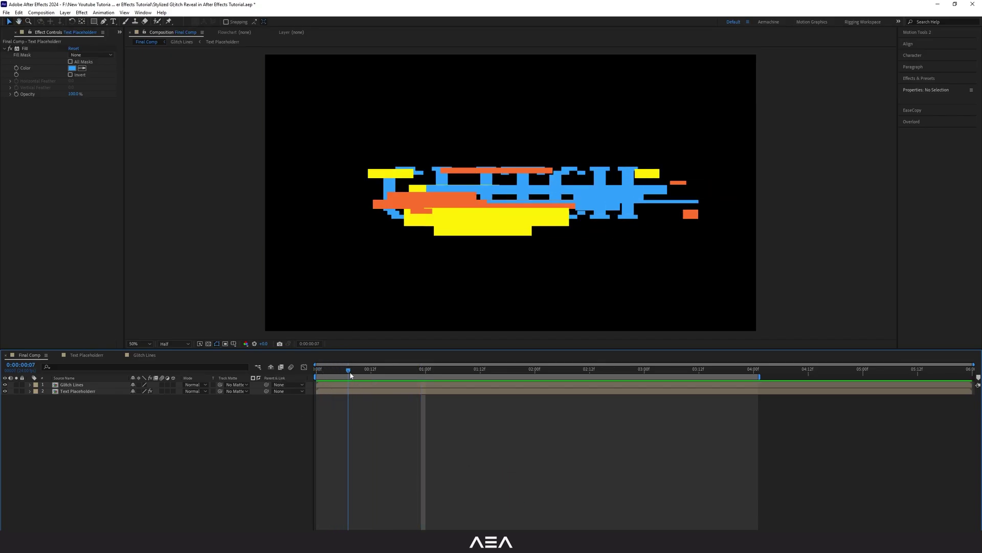
{"action": "left_click", "coordinate": [311, 373]}
{"action": "left_click_drag", "start_coordinate": [311, 373], "coordinate": [316, 369]}
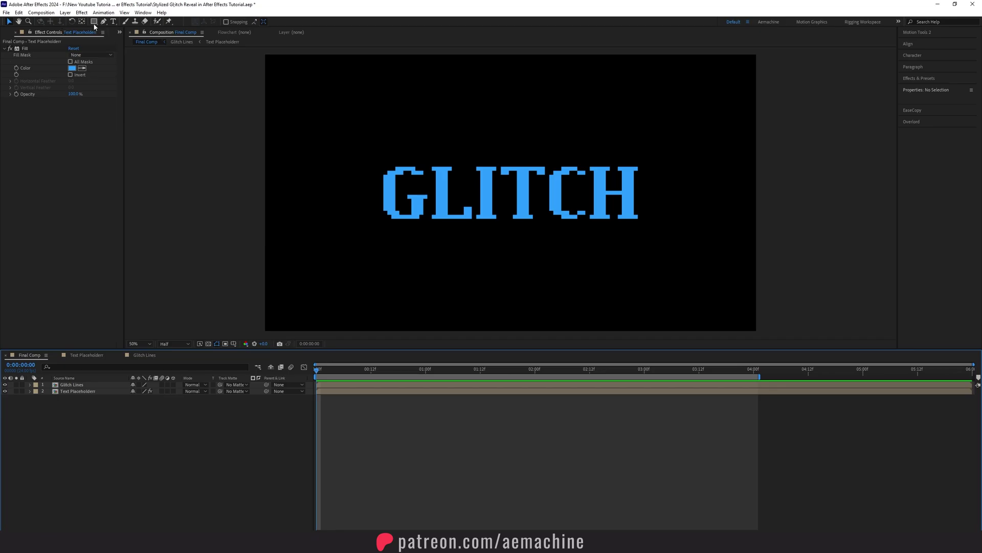
- Draw a rectangular mask on the Text Placeholder layer around the upper halves of the letters G and L
{"action": "left_click", "coordinate": [71, 391]}
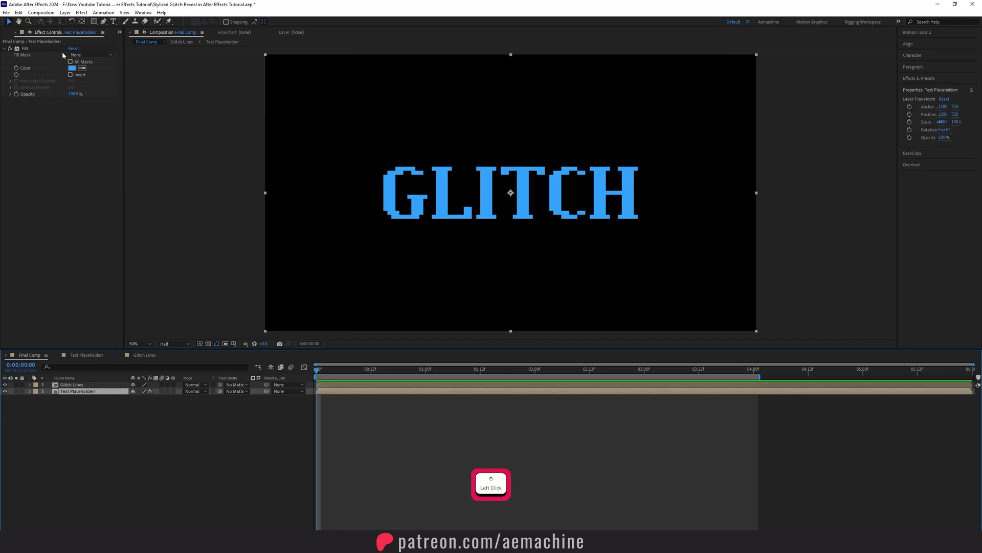
{"action": "left_click", "coordinate": [94, 24]}
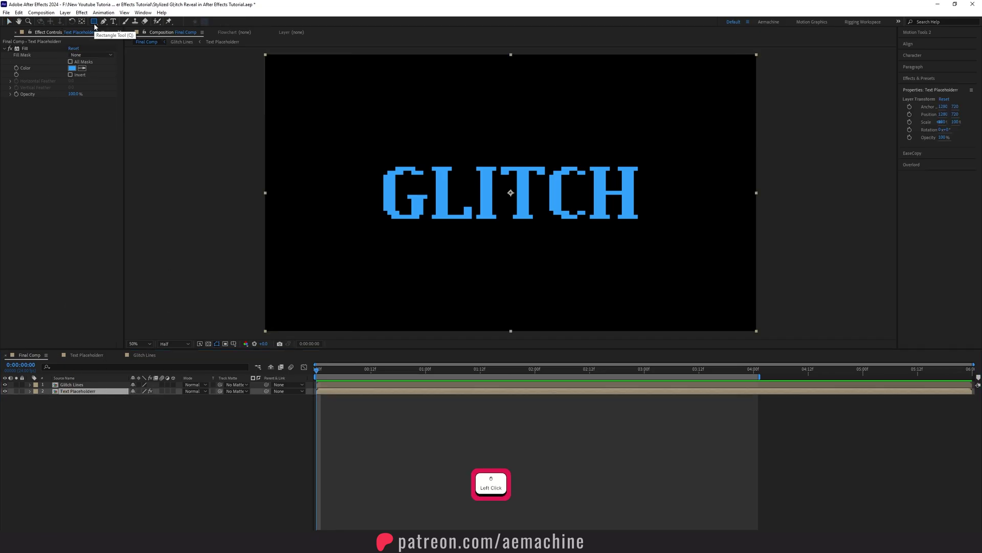
{"action": "left_click_drag", "start_coordinate": [367, 149], "coordinate": [458, 194]}
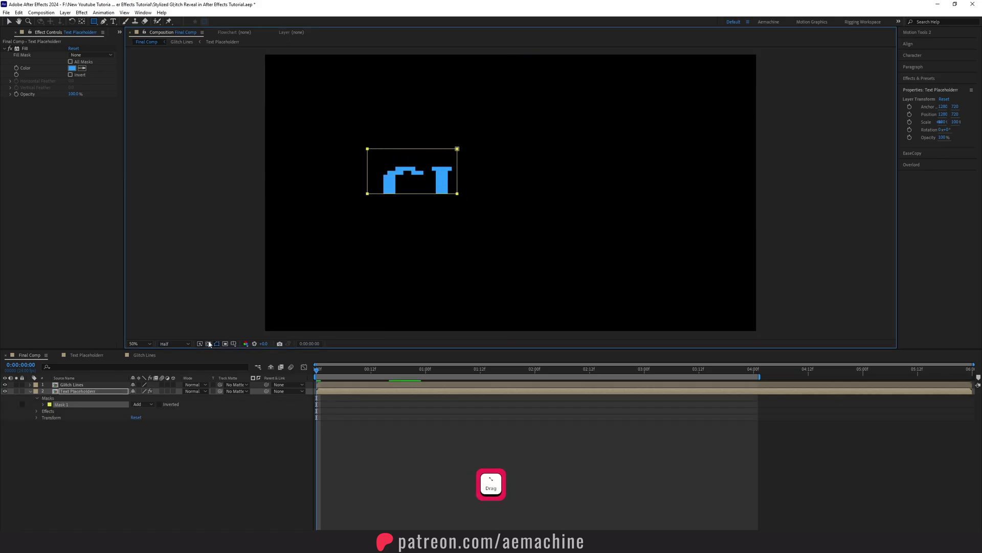
- Duplicate the masked Text Placeholder layer and reshape the copy's mask path to frame the upper halves of I and T
{"action": "left_click", "coordinate": [84, 393]}
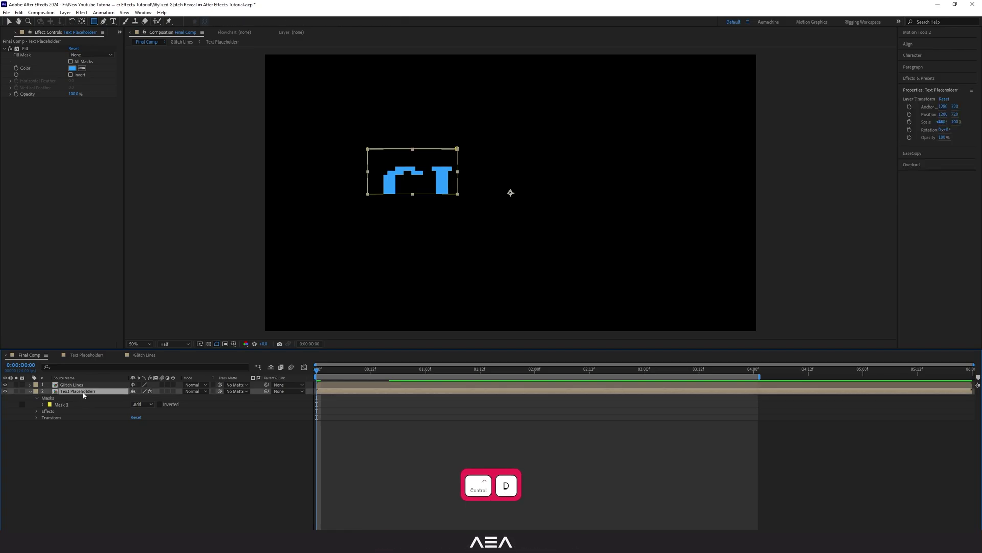
{"action": "key", "text": "ctrl+d"}
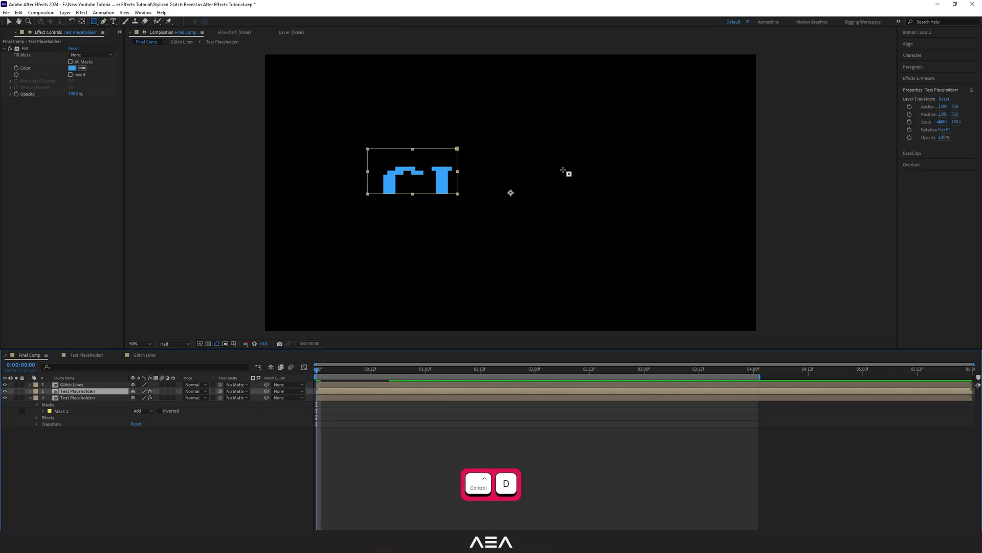
{"action": "left_click", "coordinate": [56, 366]}
{"action": "type", "text": "path"}
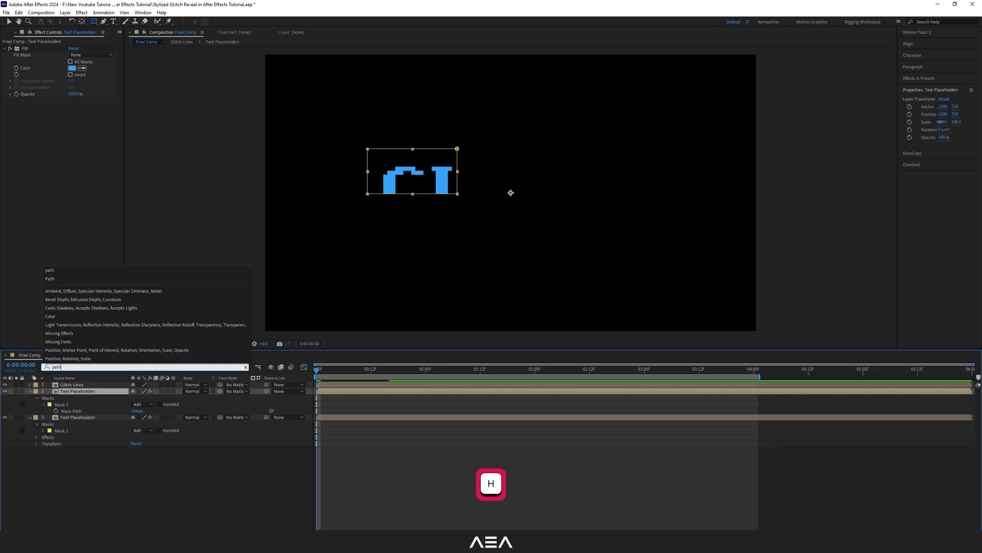
{"action": "left_click", "coordinate": [77, 411]}
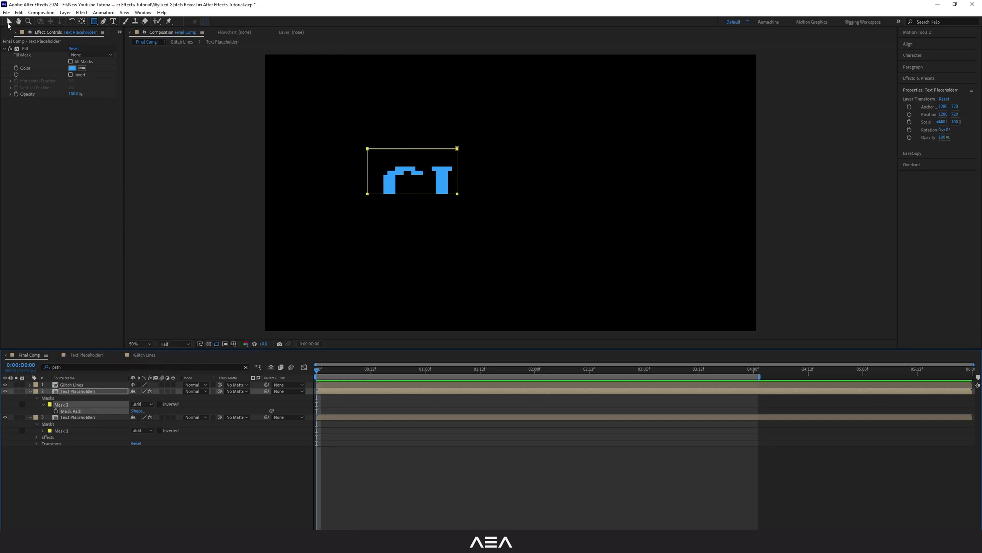
{"action": "left_click", "coordinate": [8, 22]}
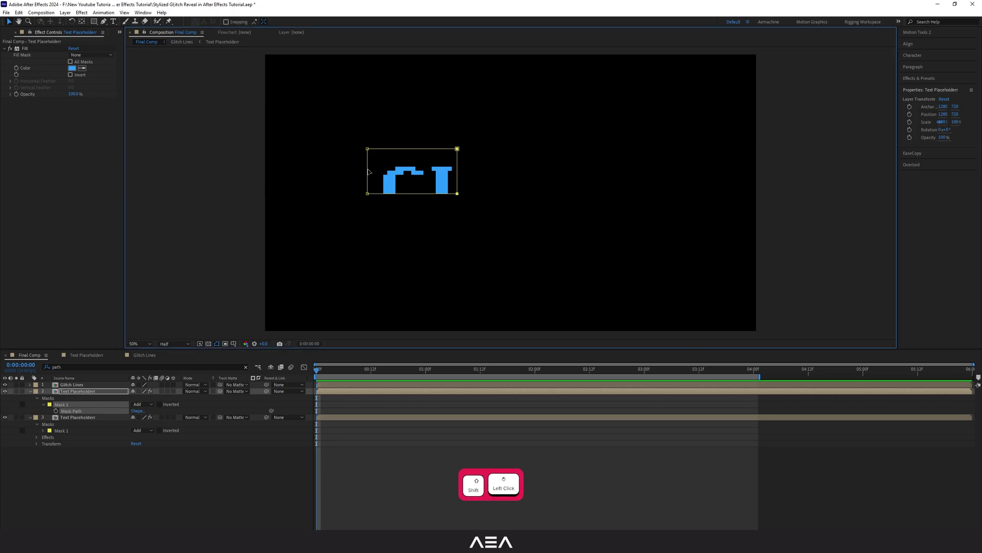
{"action": "left_click_drag", "start_coordinate": [369, 171], "coordinate": [546, 181]}
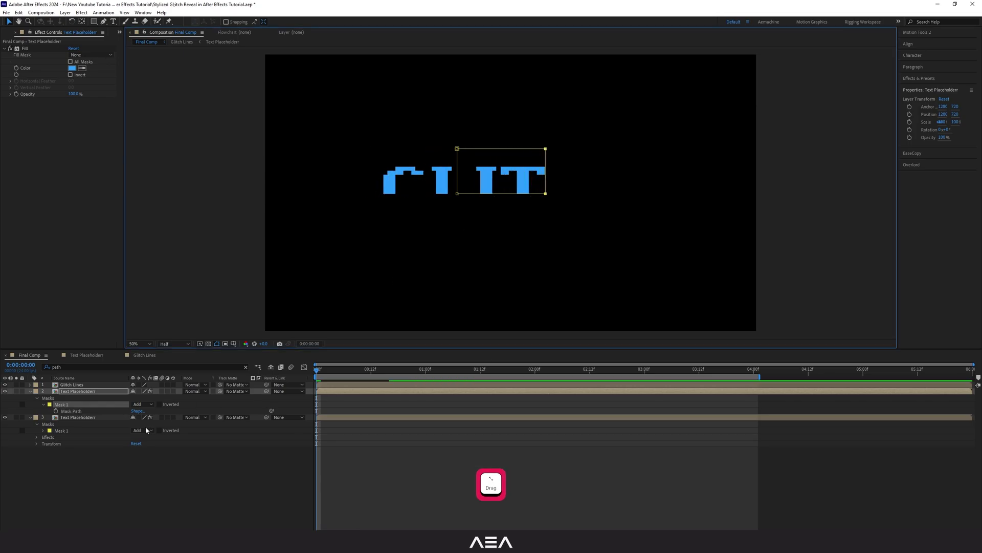
- Duplicate the masked Text Placeholder layer over I and T and reshape the copy's mask path to frame the upper halves of C and H
{"action": "left_click", "coordinate": [74, 400]}
{"action": "left_click", "coordinate": [78, 392]}
{"action": "key", "text": "ctrl+d"}
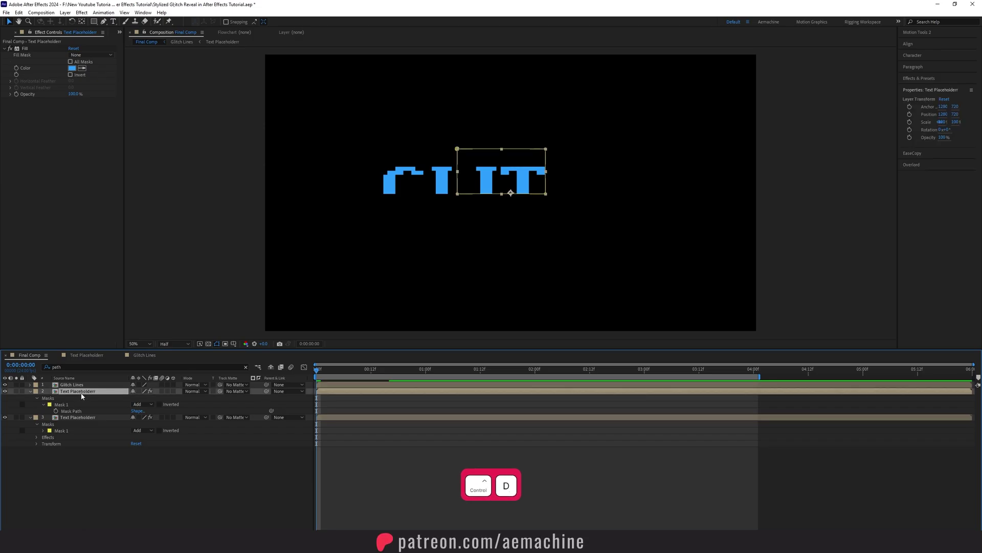
{"action": "key", "text": "Return"}
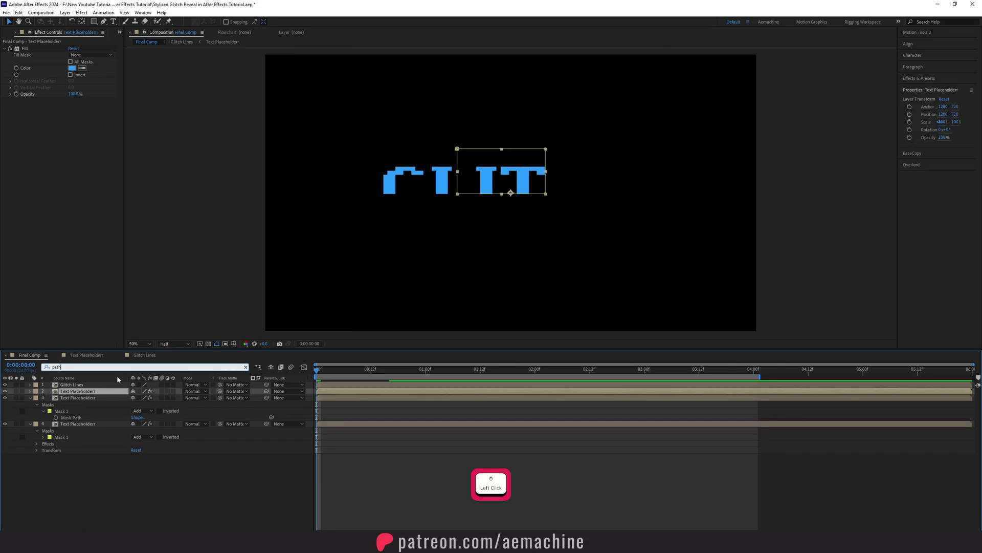
{"action": "left_click", "coordinate": [66, 411]}
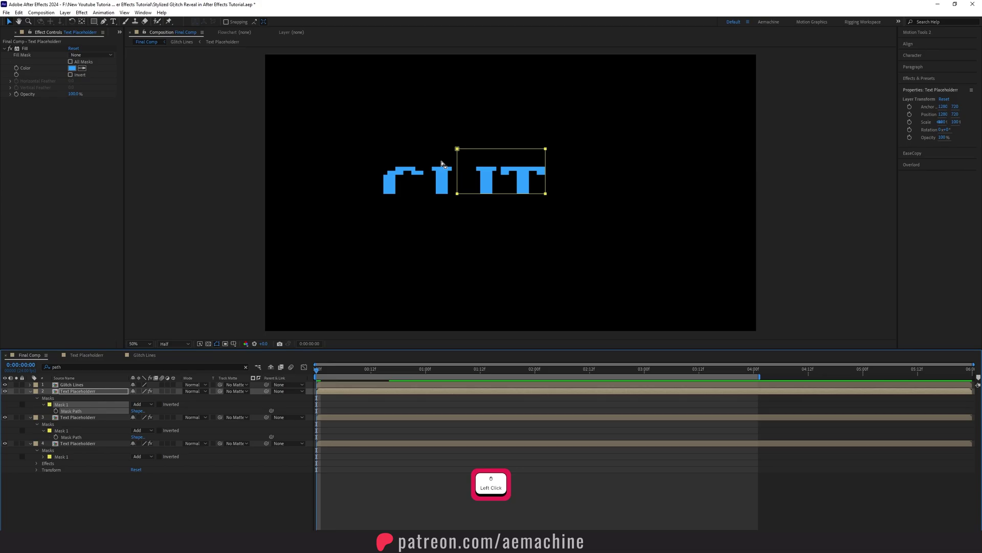
{"action": "left_click", "coordinate": [458, 171], "text": "shift"}
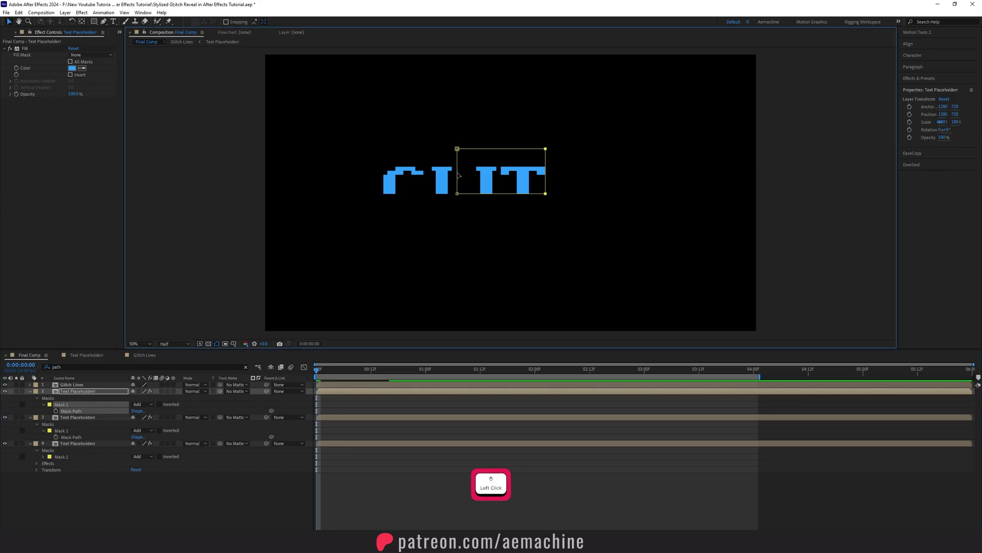
{"action": "left_click_drag", "start_coordinate": [459, 176], "coordinate": [667, 182]}
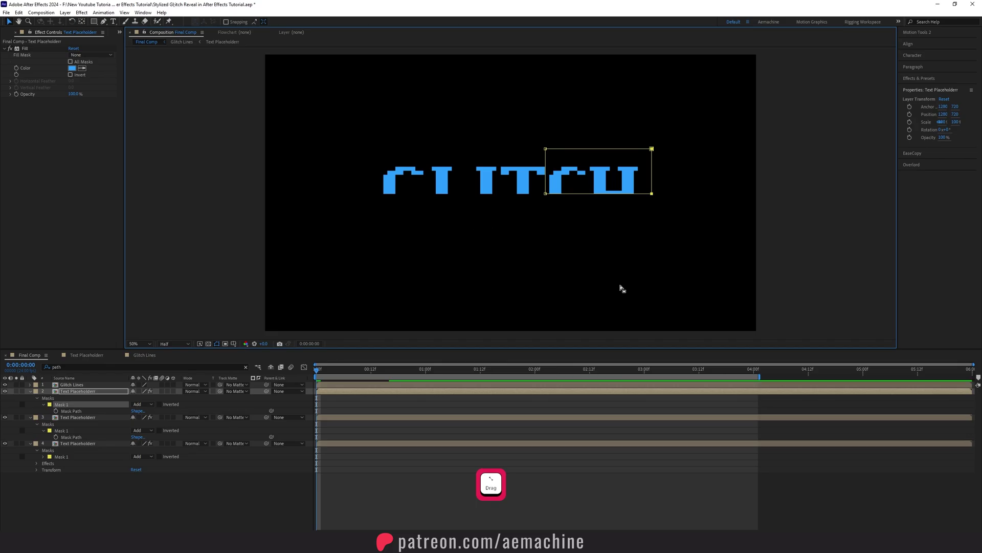
{"action": "left_click", "coordinate": [510, 192]}
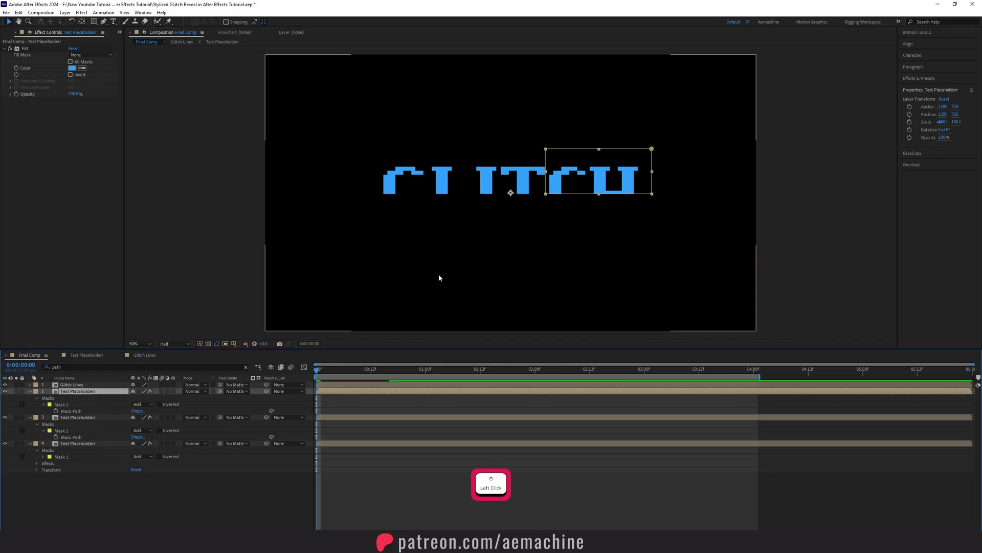
- Duplicate the newest Text Placeholder layer and reshape the copy's mask path to frame the lower halves of C and H
{"action": "left_click", "coordinate": [74, 392]}
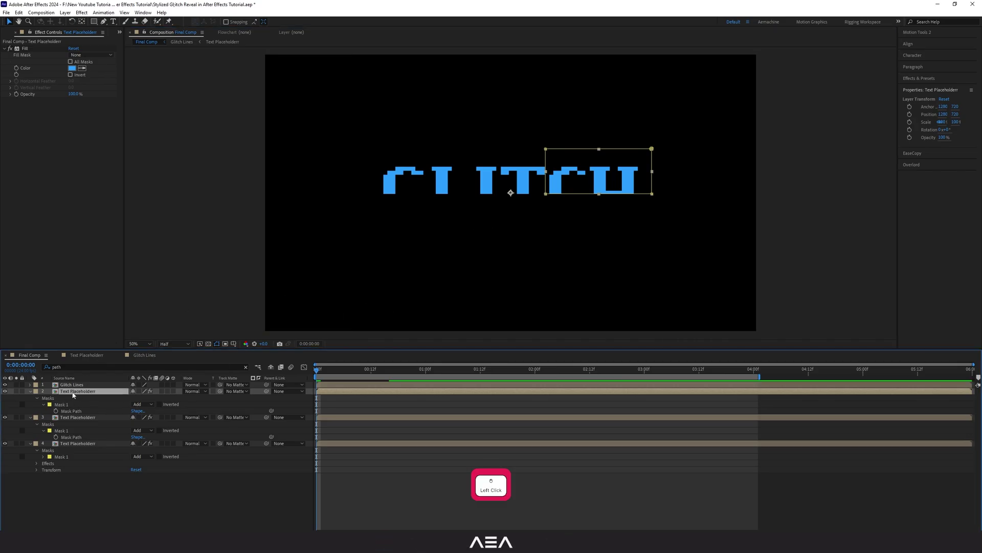
{"action": "key", "text": "ctrl+d"}
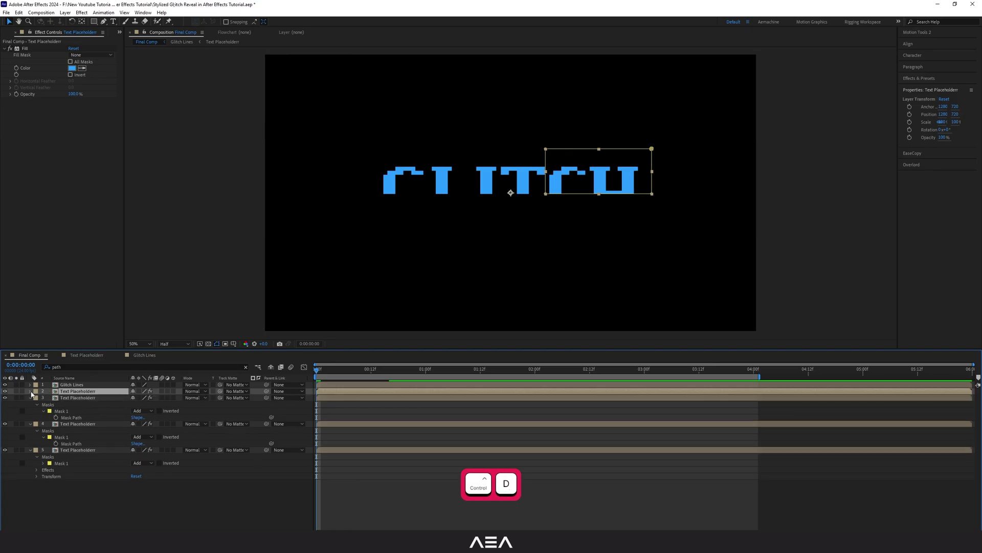
{"action": "key", "text": "Return"}
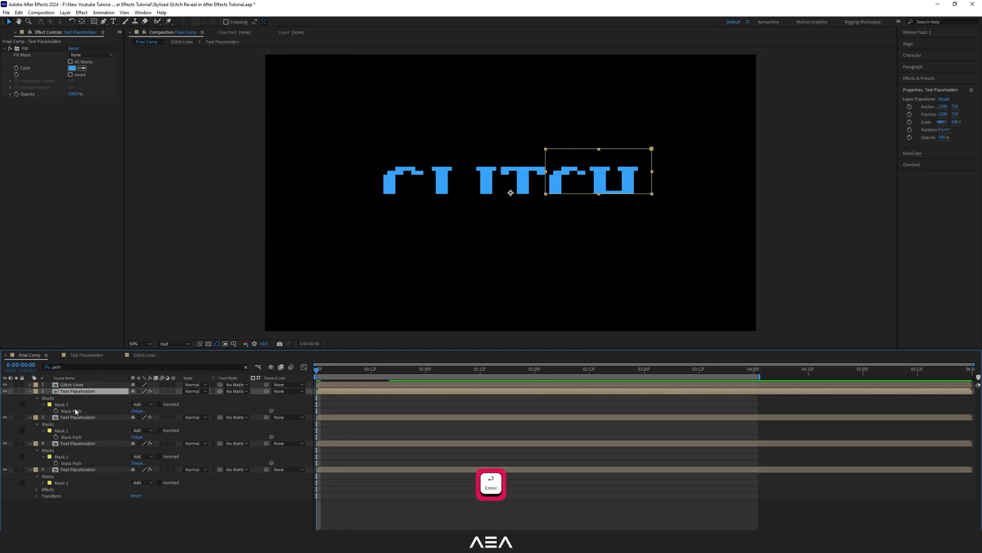
{"action": "left_click", "coordinate": [76, 411]}
{"action": "left_click", "coordinate": [603, 151], "text": "shift"}
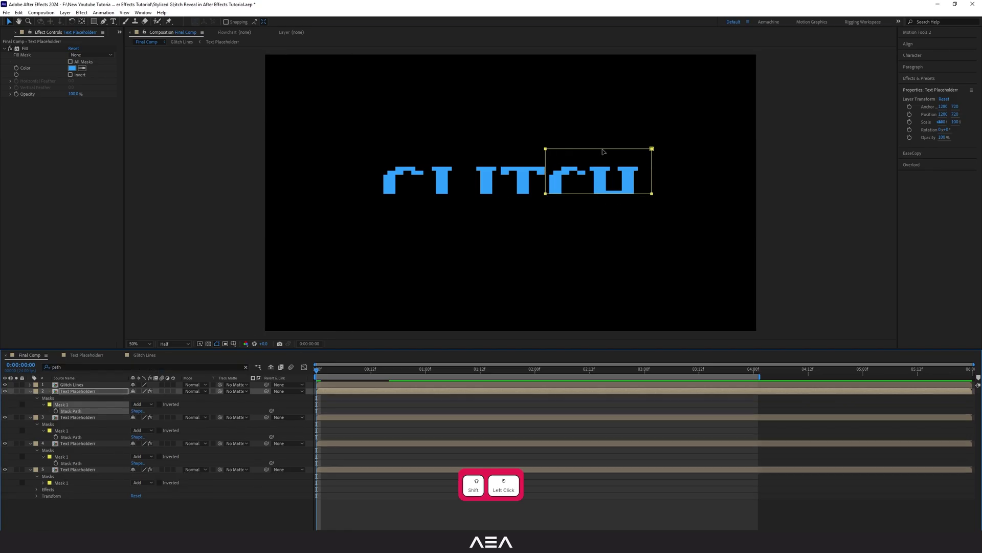
{"action": "left_click_drag", "start_coordinate": [602, 152], "coordinate": [589, 226]}
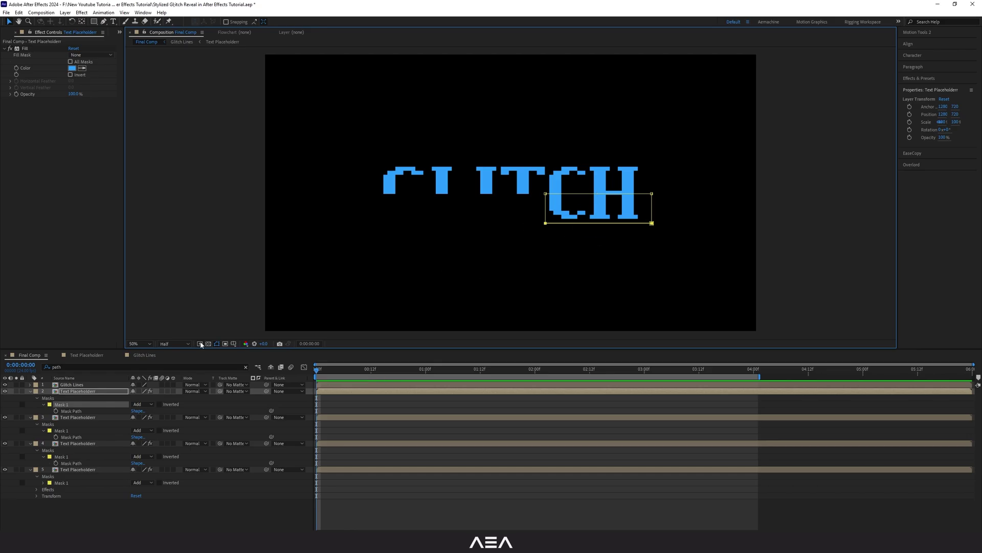
{"action": "left_click", "coordinate": [30, 402]}
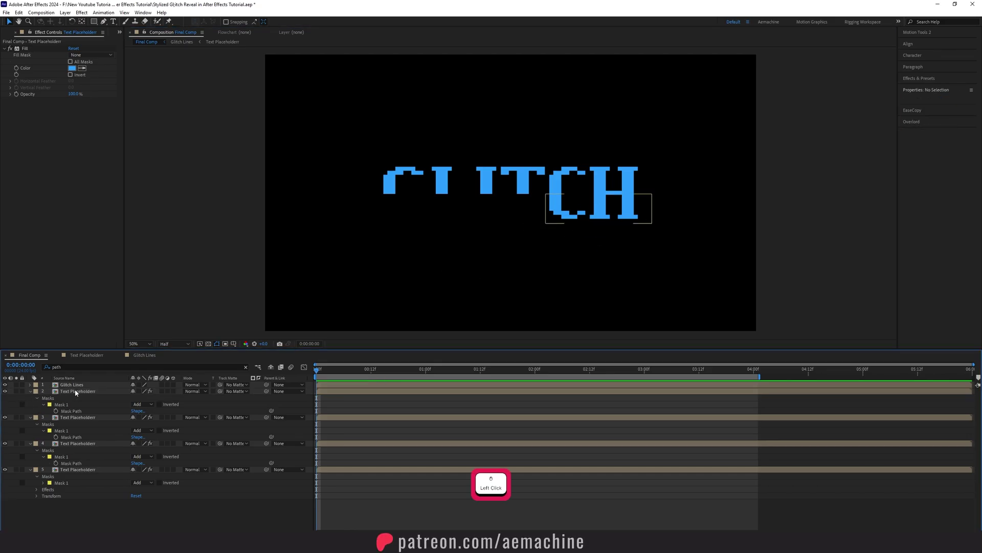
- Duplicate the Text Placeholder layer again and reshape the copy's mask path to frame the lower half of T
{"action": "left_click", "coordinate": [74, 391]}
{"action": "key", "text": "ctrl+d"}
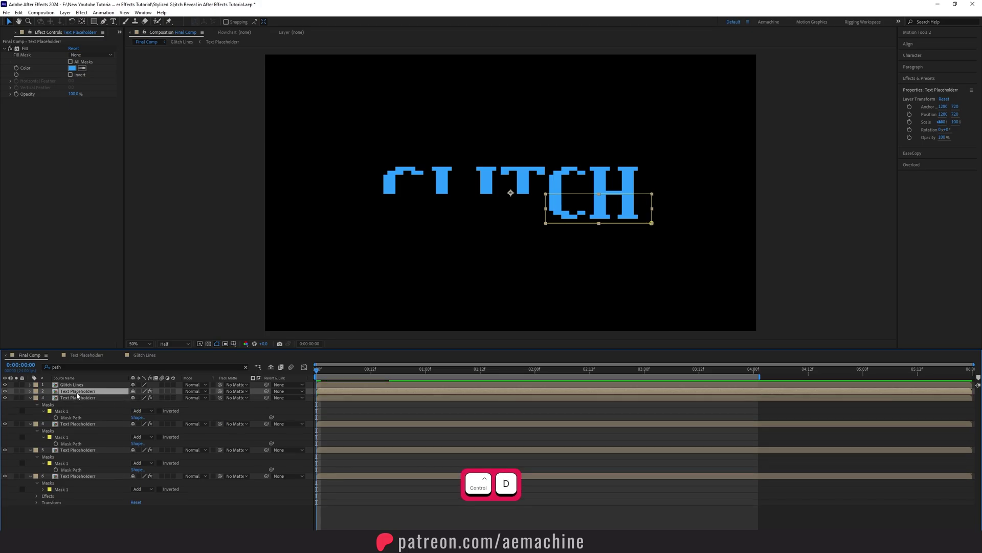
{"action": "left_click", "coordinate": [30, 392]}
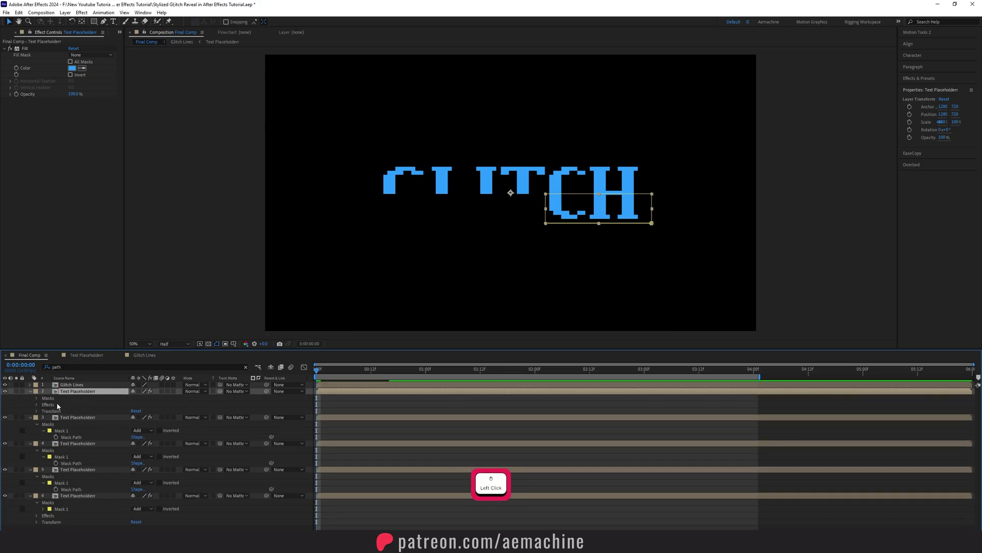
{"action": "left_click", "coordinate": [36, 398]}
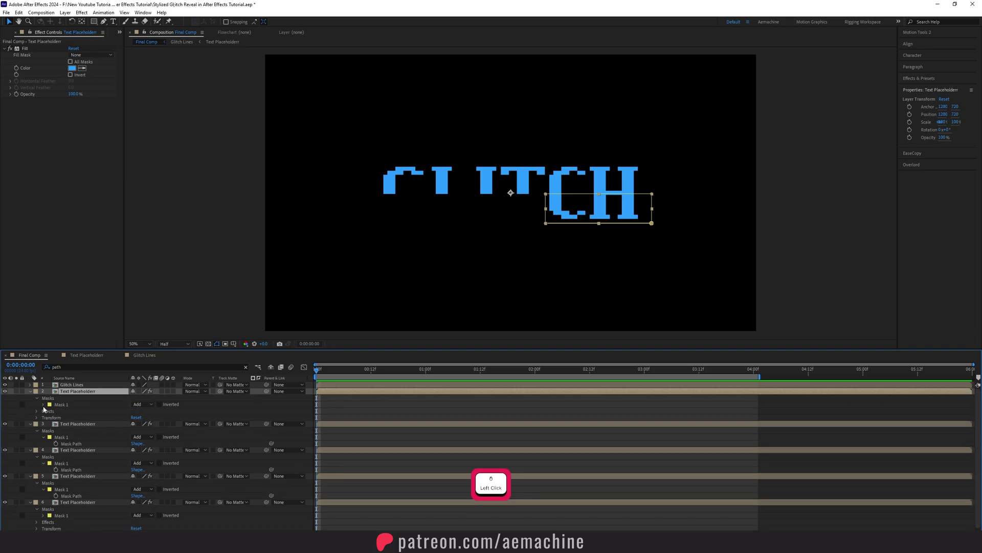
{"action": "left_click", "coordinate": [43, 405]}
{"action": "left_click", "coordinate": [74, 412]}
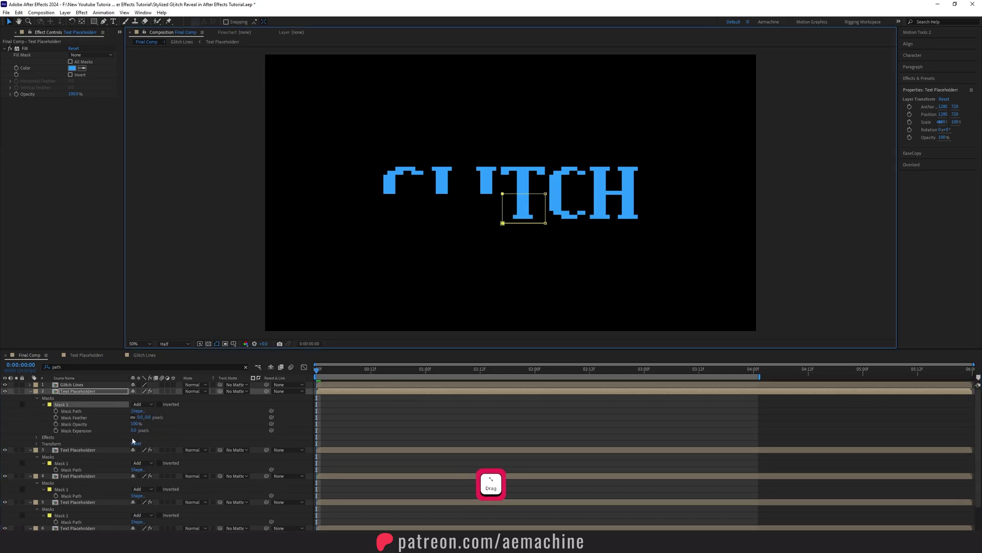
- Create two more Text Placeholder copies, masking one to the lower halves of L and I and the other to the lower half of G
{"action": "left_click", "coordinate": [72, 391]}
{"action": "key", "text": "ctrl+d"}
{"action": "left_click", "coordinate": [76, 411]}
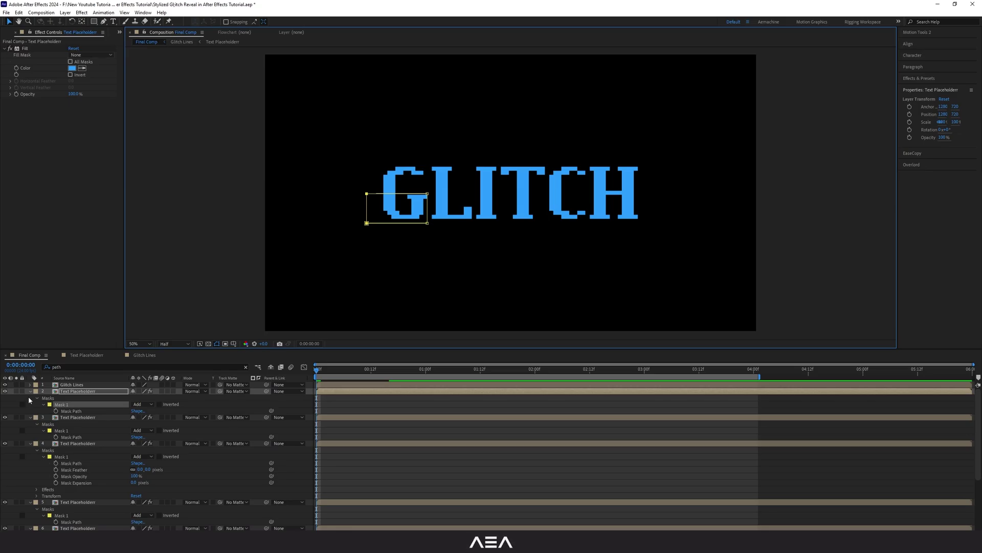
- Collapse all layer properties and give the seven Text Placeholder layers a pink label
{"action": "left_click", "coordinate": [29, 396]}
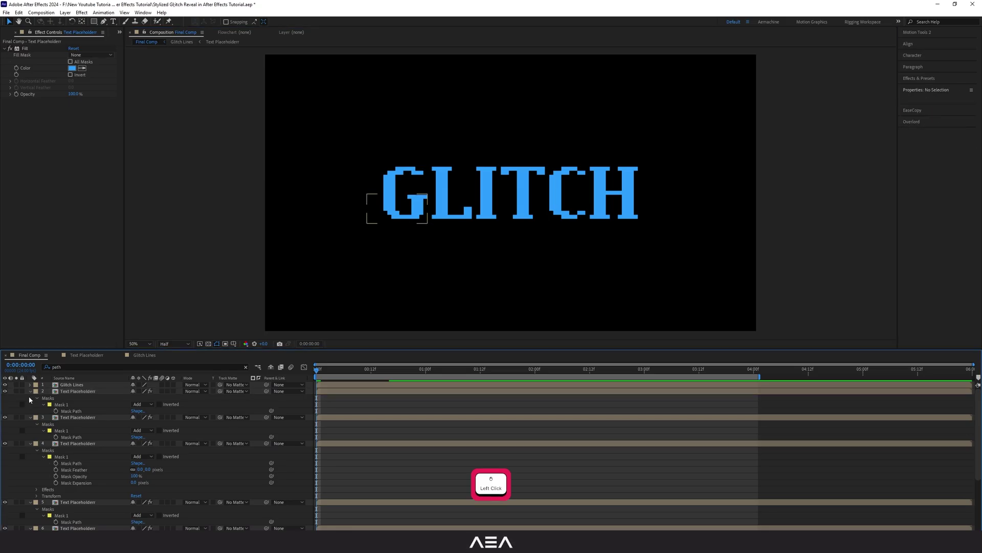
{"action": "key", "text": "ctrl+a"}
{"action": "left_click", "coordinate": [30, 391]}
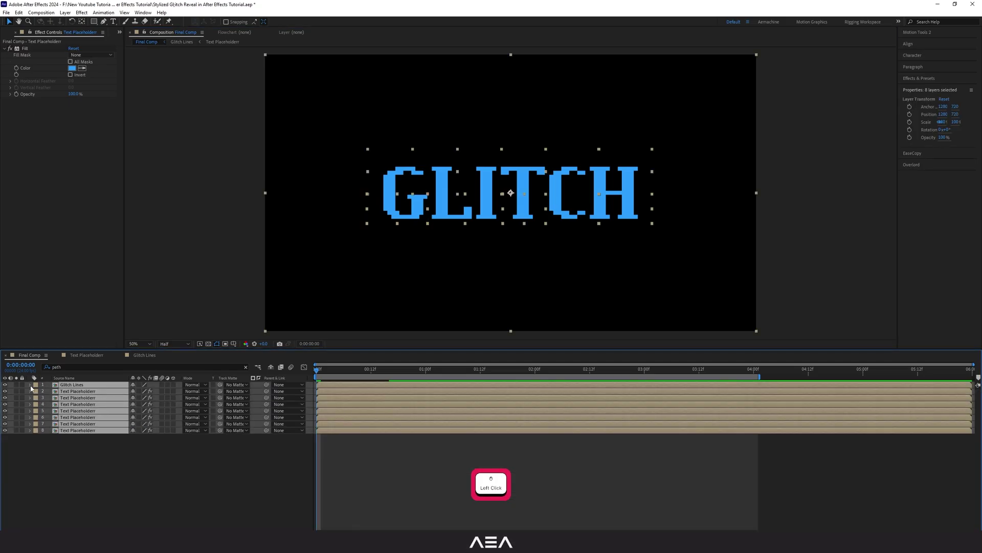
{"action": "left_click_drag", "start_coordinate": [100, 463], "coordinate": [59, 388]}
{"action": "left_click", "coordinate": [30, 396]}
{"action": "left_click", "coordinate": [98, 286]}
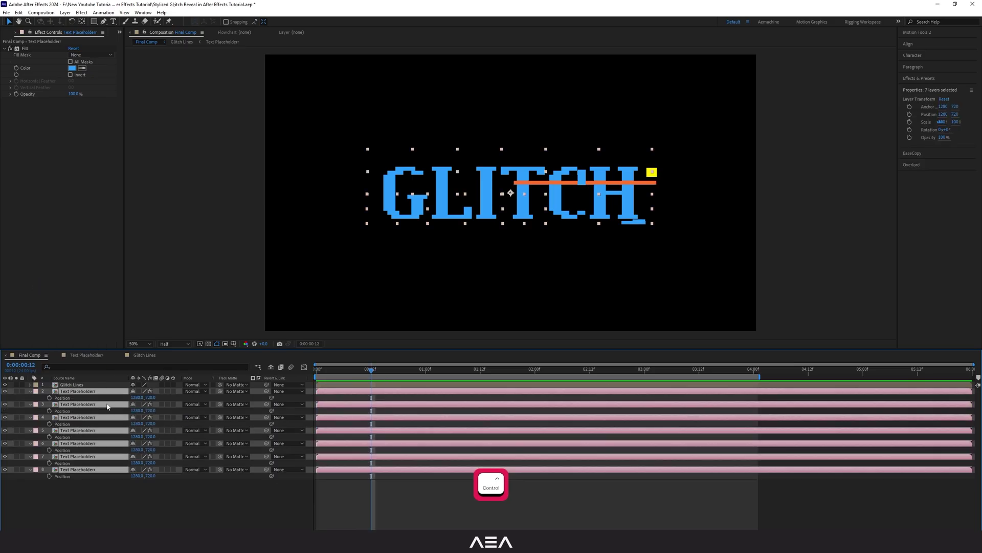
- Centre the anchor points of the seven Text Placeholder layers in their masked content and enable Position keyframes for all at 0:00:00:12
{"action": "key", "text": "ctrl+alt+Home"}
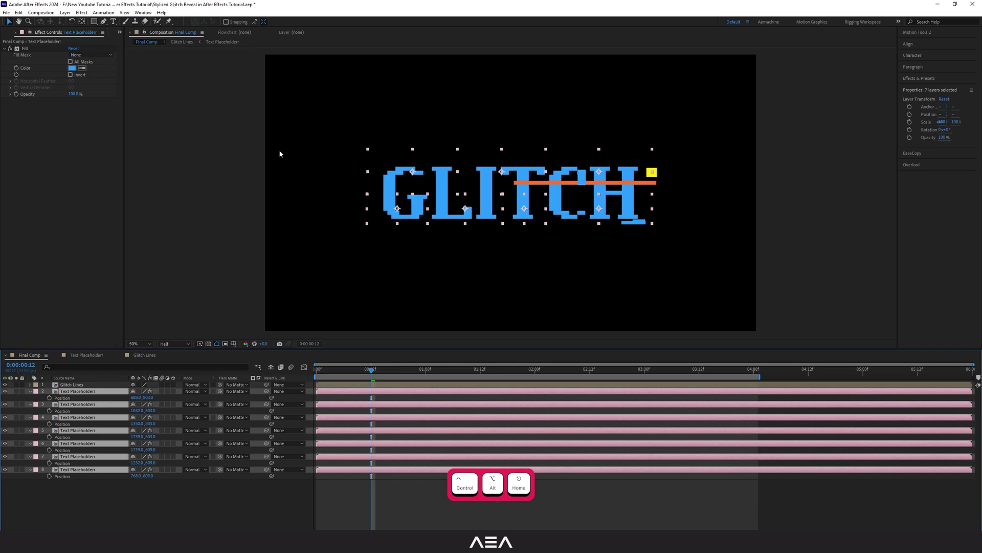
{"action": "left_click_drag", "start_coordinate": [49, 398], "coordinate": [53, 481]}
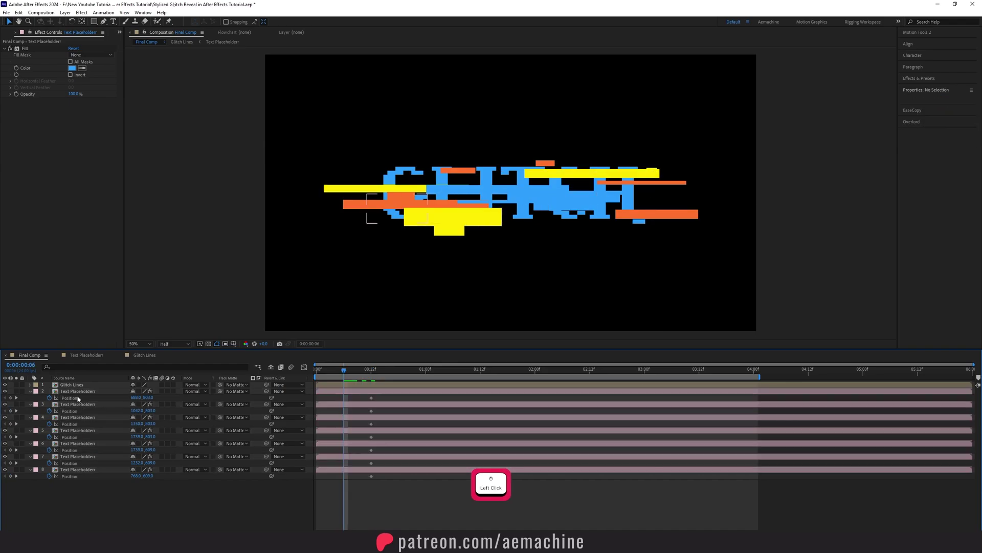
- Animate the lower G piece's Position by moving it straight down at frame 6 and far right at frame 0, to about 1550, 989
{"action": "left_click", "coordinate": [80, 392]}
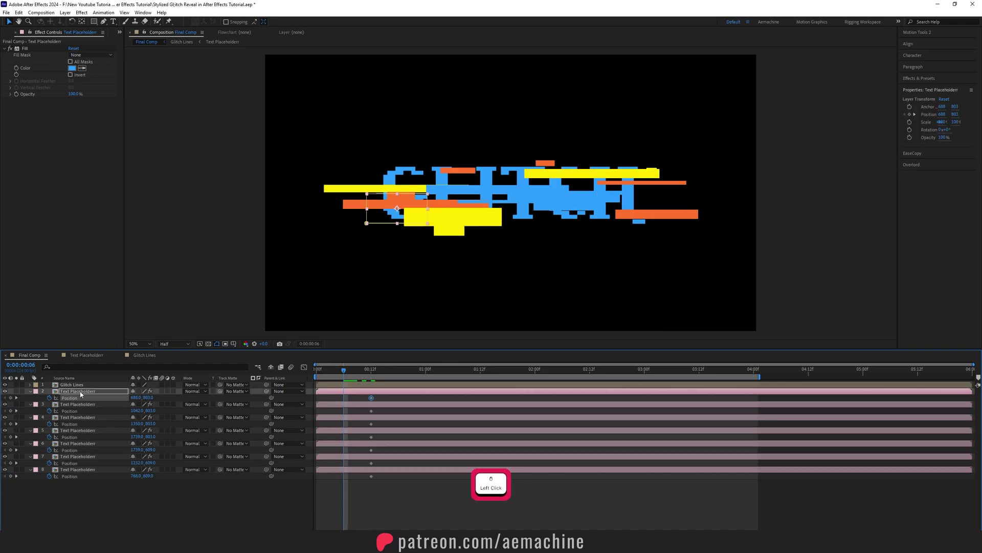
{"action": "left_click_drag", "start_coordinate": [397, 208], "coordinate": [398, 244]}
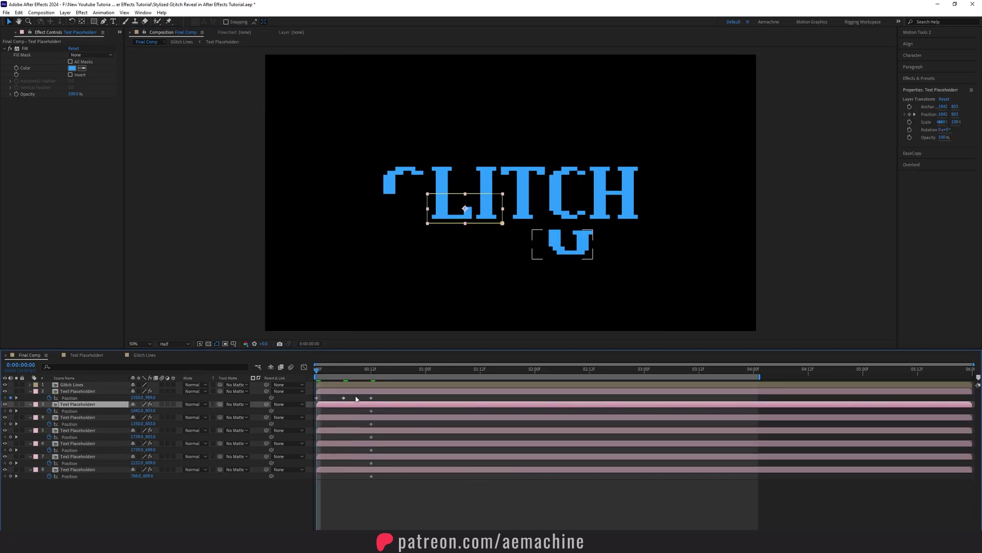
{"action": "left_click_drag", "start_coordinate": [311, 393], "coordinate": [355, 400]}
{"action": "left_click", "coordinate": [298, 416]}
- Animate the lower L and I piece by moving it up to 1042, 489 at frame 8 and far right at frame 0
{"action": "left_click_drag", "start_coordinate": [327, 370], "coordinate": [353, 370]}
{"action": "left_click", "coordinate": [82, 404]}
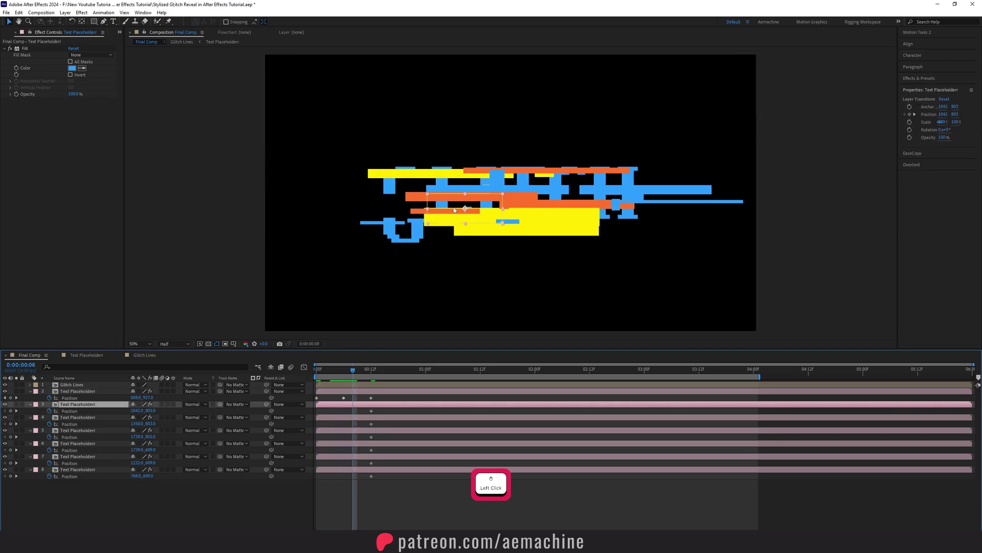
{"action": "left_click_drag", "start_coordinate": [463, 231], "coordinate": [461, 171]}
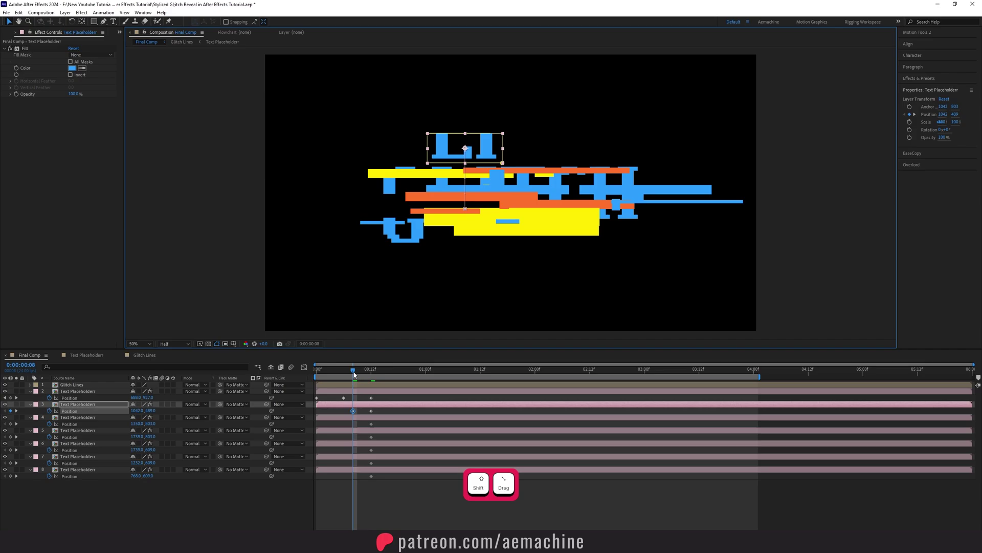
{"action": "left_click_drag", "start_coordinate": [354, 373], "coordinate": [293, 376]}
{"action": "left_click_drag", "start_coordinate": [501, 151], "coordinate": [662, 152]}
- Animate the lower T piece by moving it down at frame 5 and far left at frame 0, to about 513, 925
{"action": "left_click", "coordinate": [524, 208]}
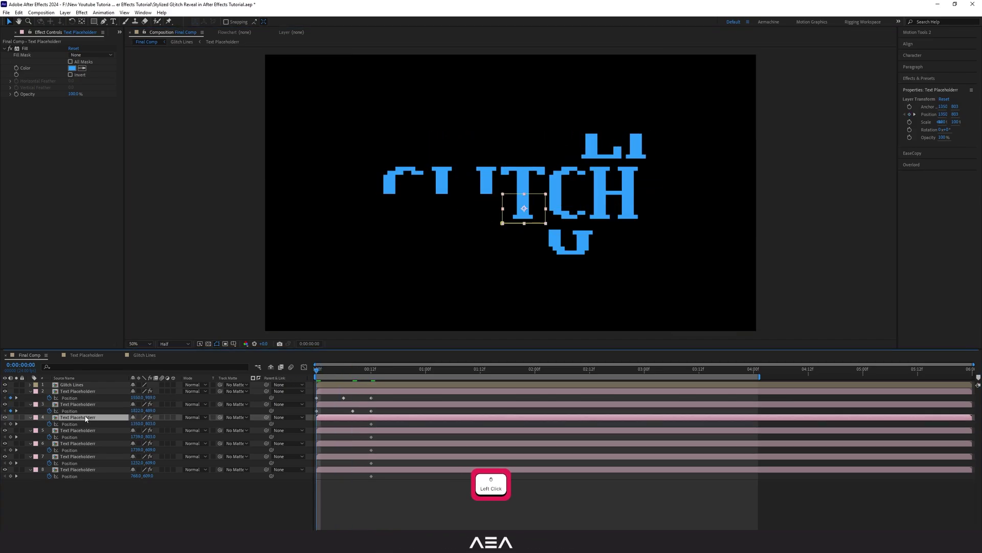
{"action": "left_click", "coordinate": [339, 370]}
{"action": "left_click_drag", "start_coordinate": [524, 223], "coordinate": [523, 235]}
{"action": "left_click", "coordinate": [348, 370]}
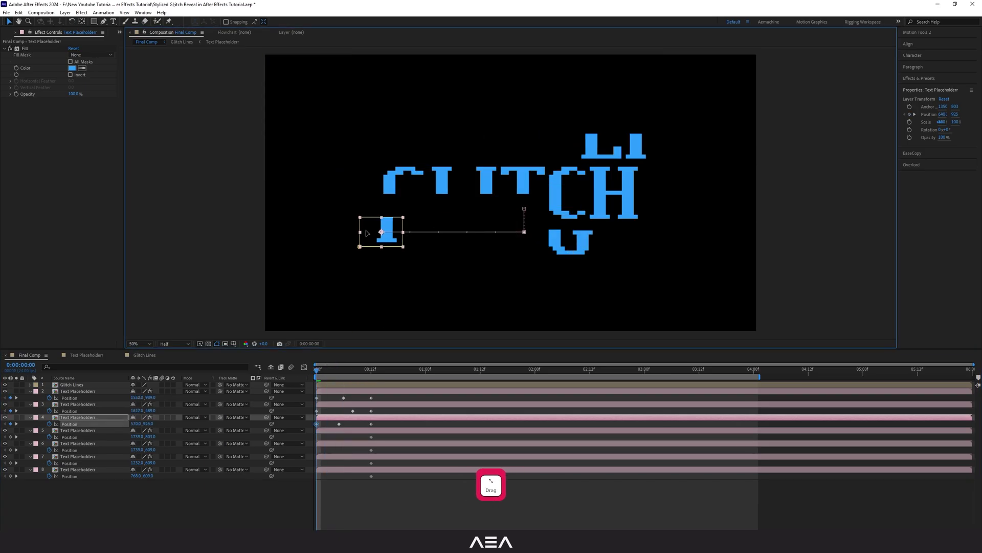
- Animate both C and H pieces, raising the lower one at frame 8, lowering the upper one at frame 7, and shifting both left at frame 0
{"action": "left_click", "coordinate": [599, 154]}
{"action": "left_click_drag", "start_coordinate": [599, 154], "coordinate": [432, 230]}
{"action": "left_click", "coordinate": [316, 370]}
- Animate the upper I and T piece by moving it left at frame 5 and up to the right at frame 0, to about 1326, 351
{"action": "left_click", "coordinate": [339, 370]}
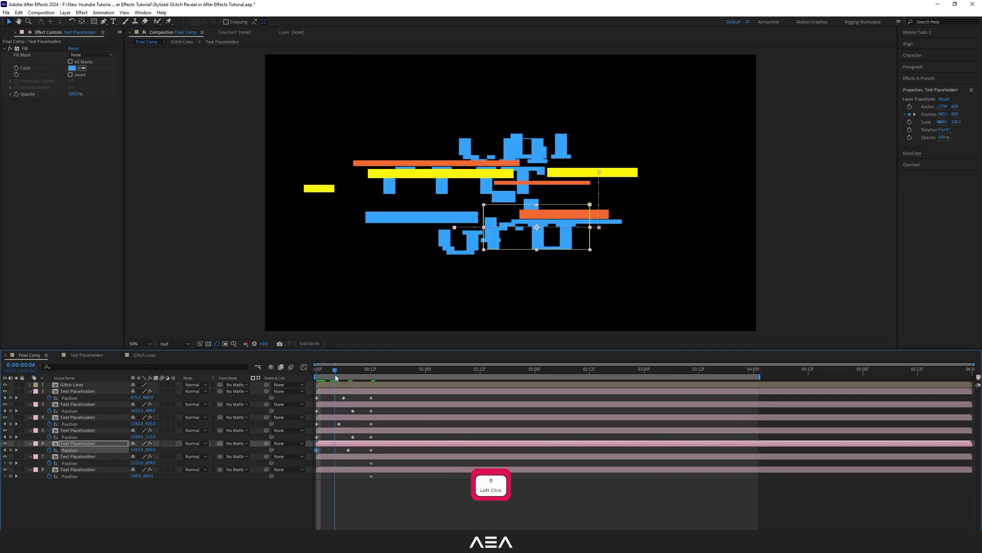
{"action": "left_click", "coordinate": [316, 369]}
{"action": "left_click_drag", "start_coordinate": [516, 178], "coordinate": [534, 129]}
- Animate the upper G and L piece by moving it down at frame 8 and far right at frame 0, to about 1936, 953
{"action": "left_click", "coordinate": [353, 370]}
{"action": "key", "text": "ctrl+z"}
{"action": "left_click", "coordinate": [343, 469]}
{"action": "left_click_drag", "start_coordinate": [441, 180], "coordinate": [441, 245]}
{"action": "left_click", "coordinate": [316, 370]}
{"action": "left_click_drag", "start_coordinate": [442, 245], "coordinate": [667, 245]}
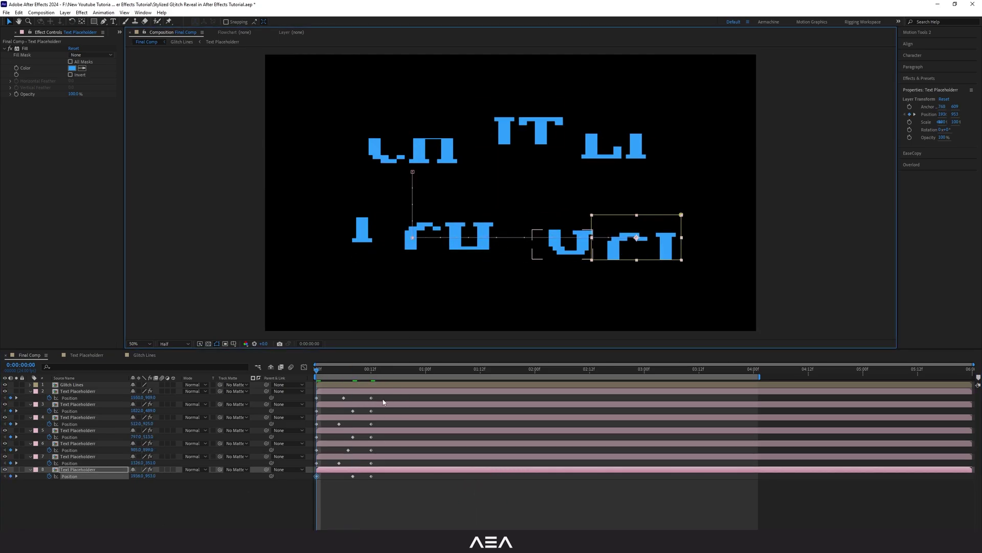
- Convert all Position keyframes of the seven Text Placeholder layers to hold keyframes
{"action": "left_click_drag", "start_coordinate": [385, 401], "coordinate": [323, 482]}
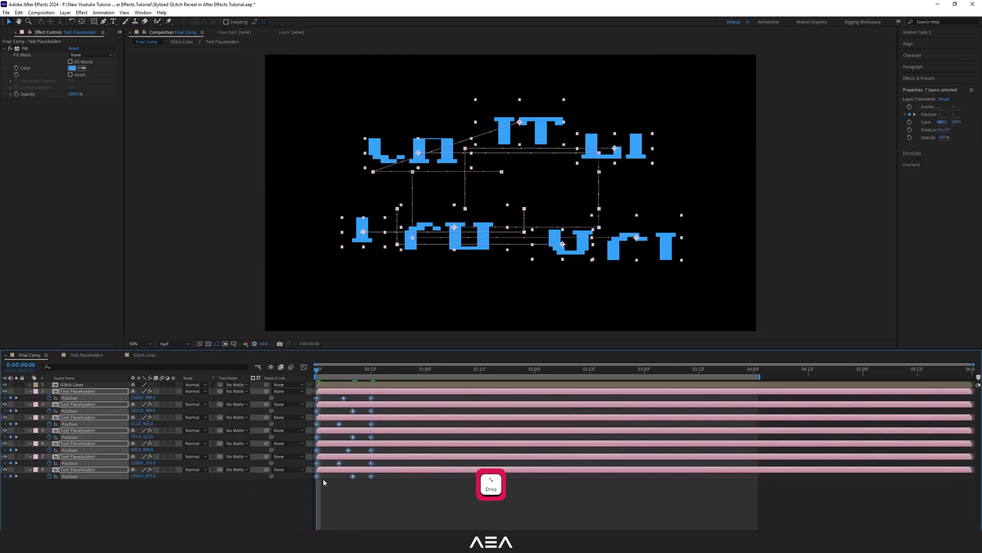
{"action": "left_click", "coordinate": [371, 477], "text": "ctrl+alt"}
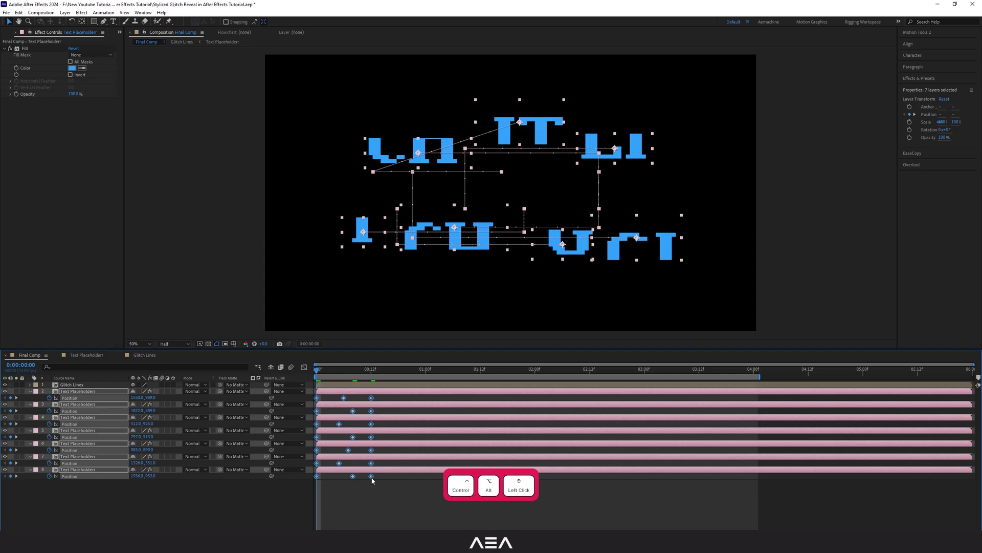
{"action": "left_click", "coordinate": [369, 497]}
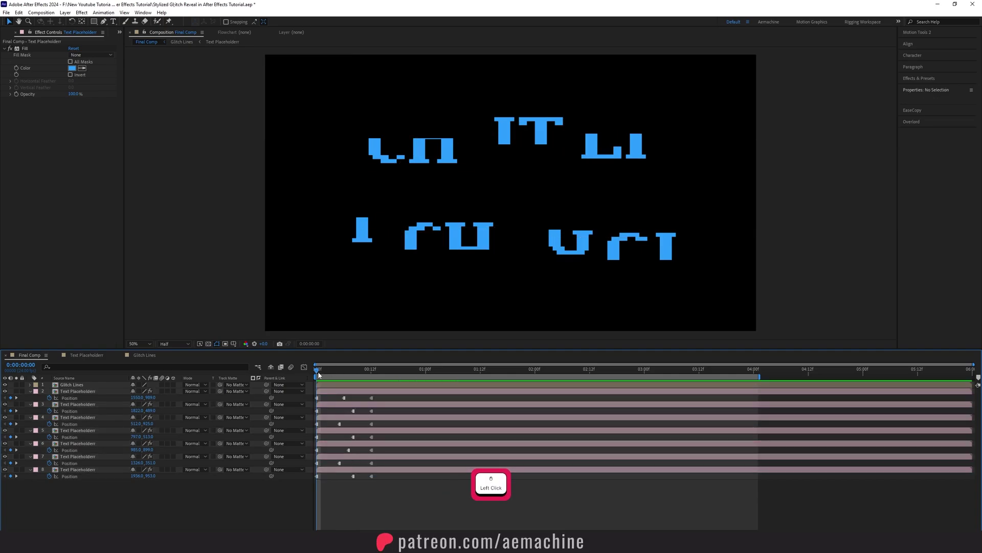
- Preview the jumping text pieces assembling into the word and return to the first frame
{"action": "key", "text": "space"}
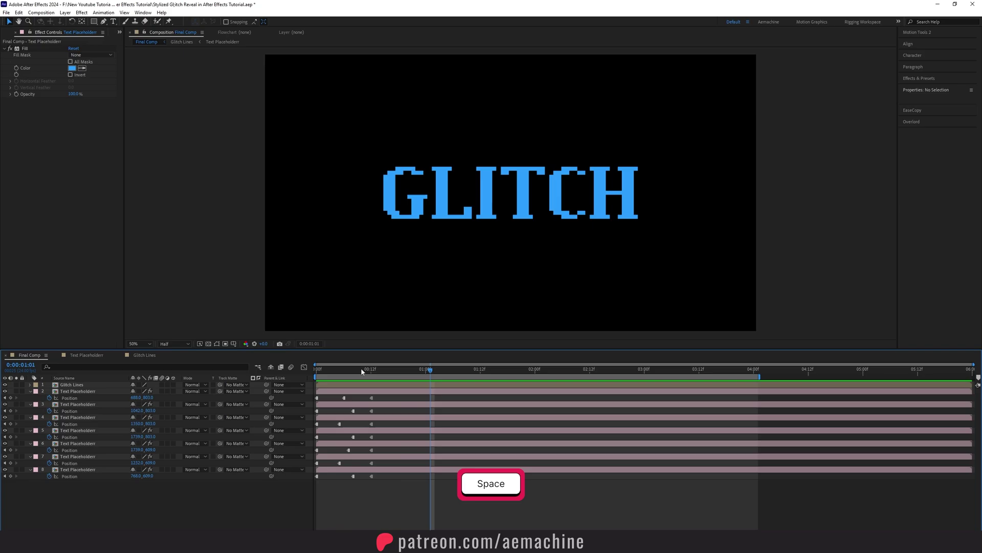
{"action": "left_click_drag", "start_coordinate": [362, 370], "coordinate": [305, 379]}
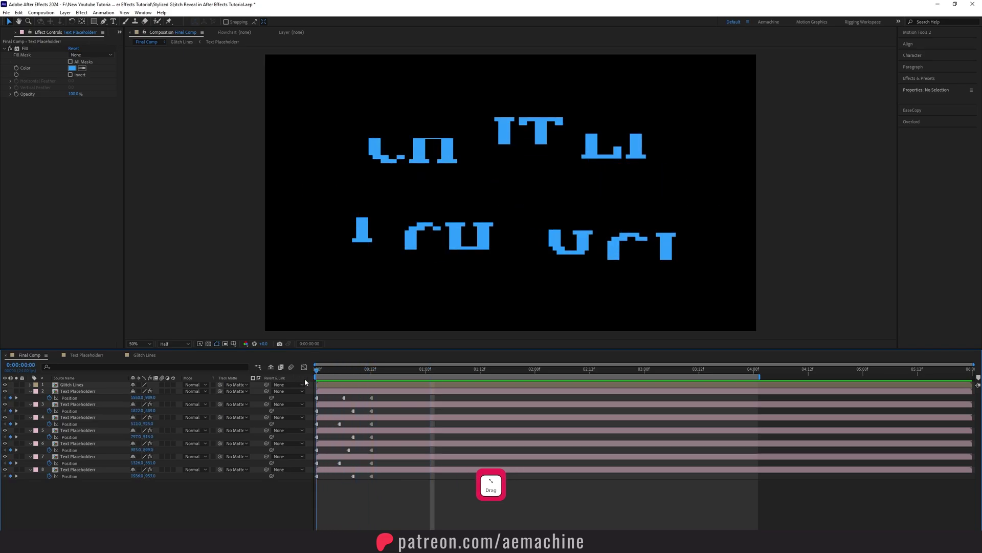
- Compress the Position keyframes of all seven Text Placeholder layers proportionally so the last ones land on frame 6, and preview the result
{"action": "left_click_drag", "start_coordinate": [385, 400], "coordinate": [296, 486]}
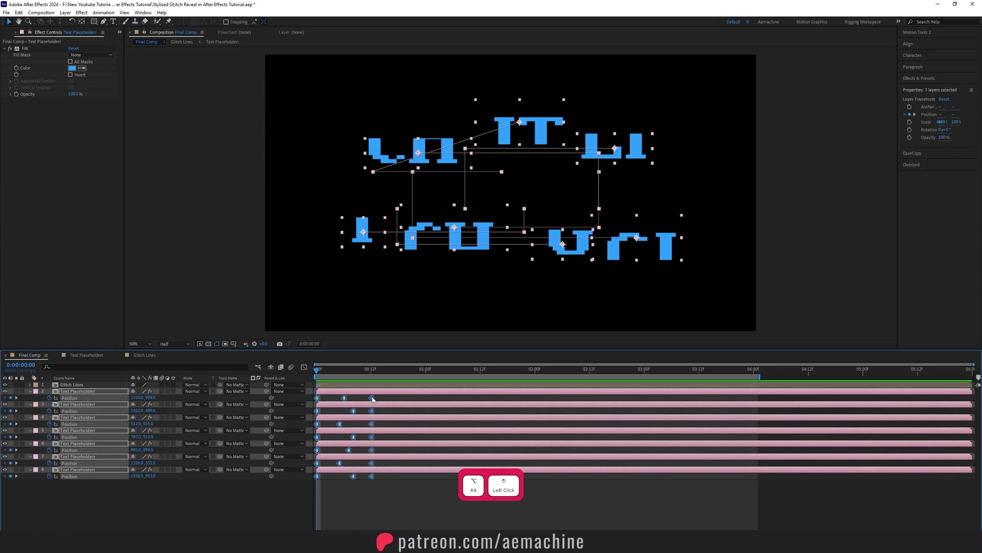
{"action": "left_click_drag", "start_coordinate": [373, 400], "coordinate": [343, 404]}
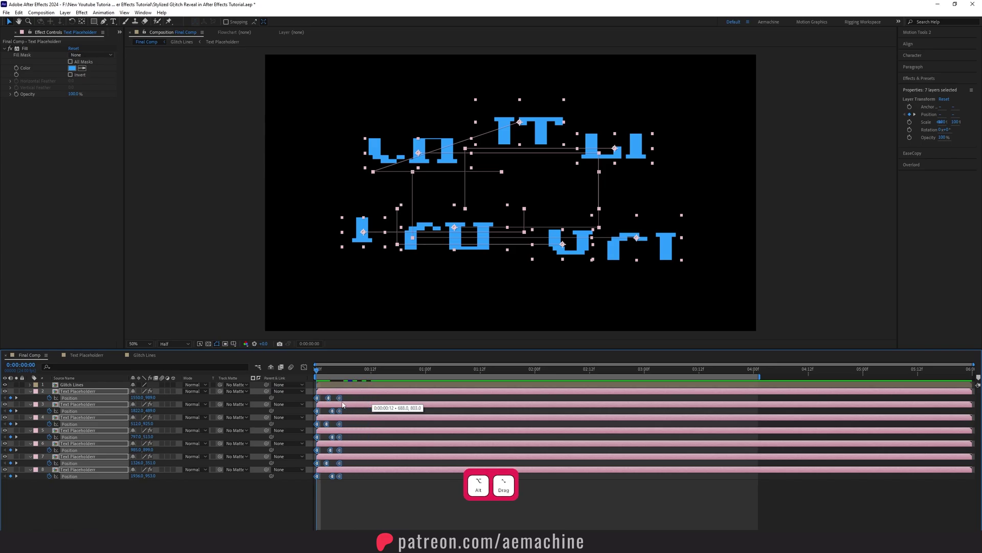
{"action": "left_click", "coordinate": [364, 493]}
{"action": "key", "text": "space"}
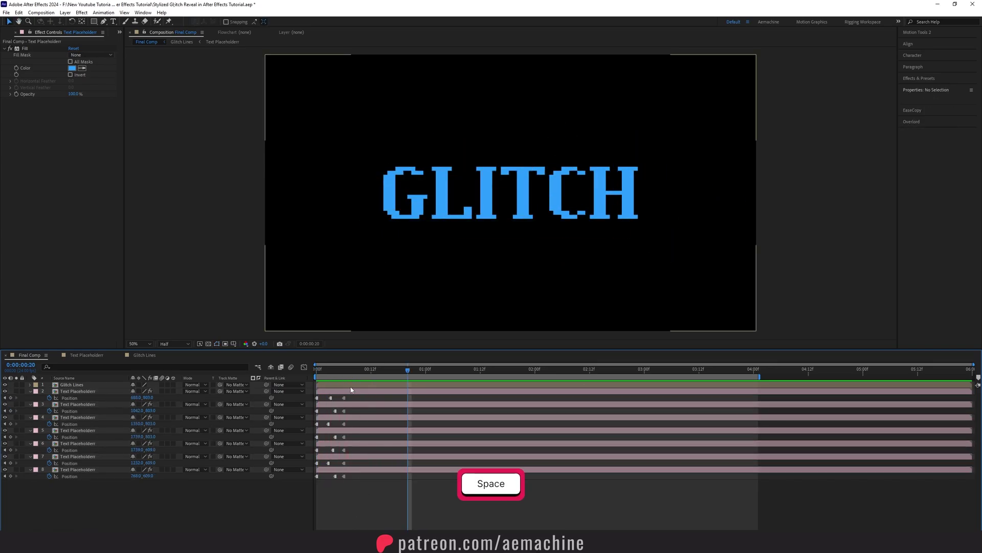
{"action": "left_click", "coordinate": [323, 376]}
{"action": "left_click_drag", "start_coordinate": [340, 371], "coordinate": [317, 370]}
- Stagger the seven Text Placeholder layers in time so they start at varied offsets between frames 1 and 4
{"action": "left_click", "coordinate": [342, 393]}
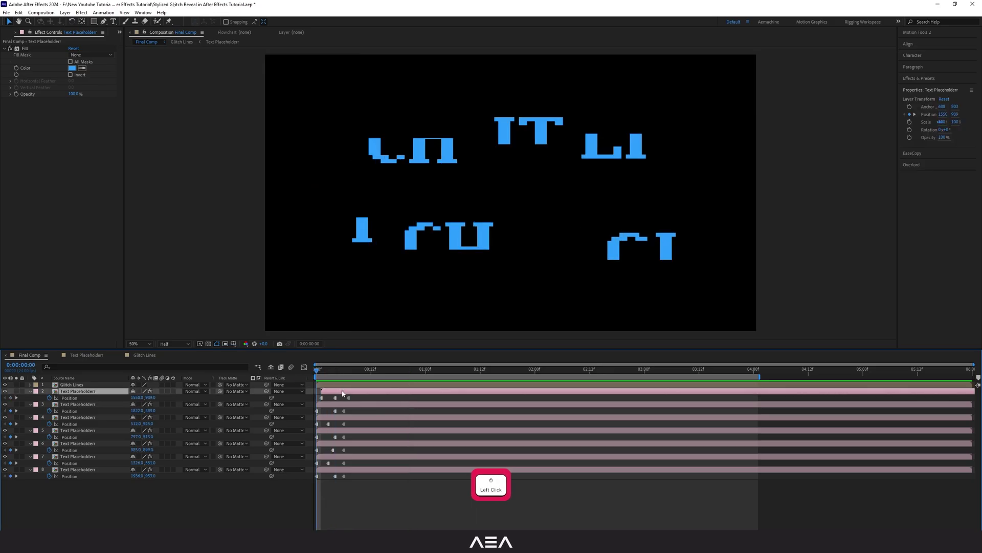
{"action": "left_click_drag", "start_coordinate": [332, 405], "coordinate": [345, 444]}
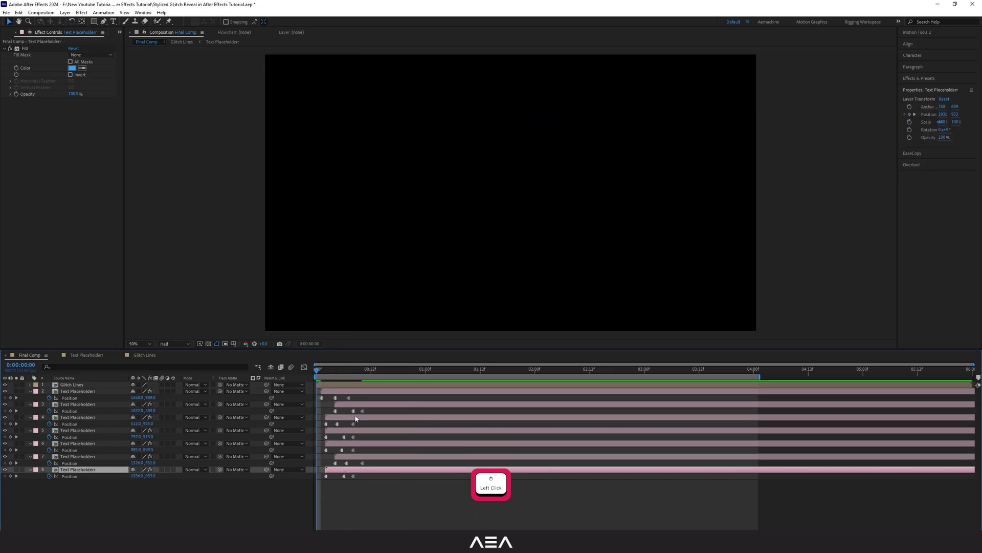
{"action": "left_click_drag", "start_coordinate": [351, 420], "coordinate": [355, 420]}
{"action": "left_click", "coordinate": [352, 404]}
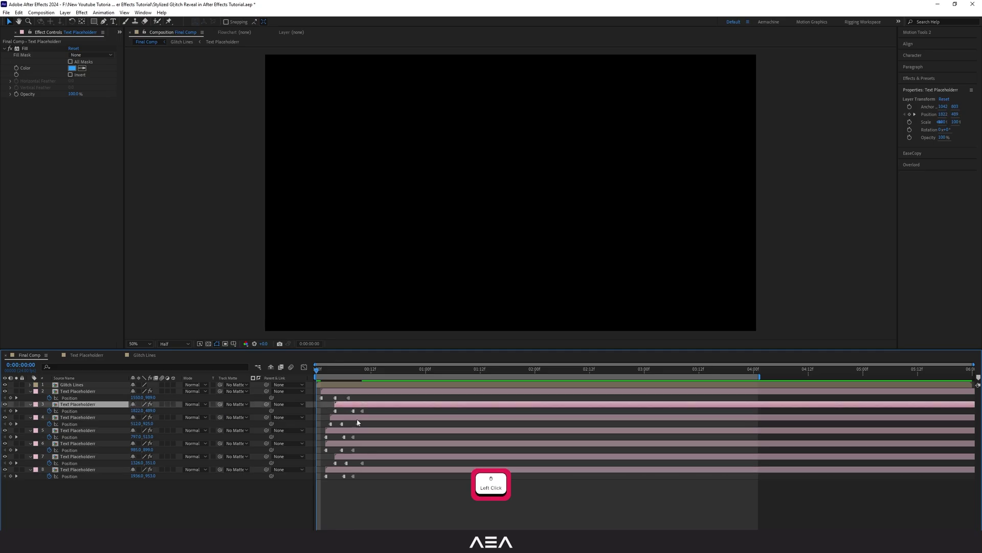
{"action": "left_click", "coordinate": [361, 493]}
{"action": "key", "text": "space"}
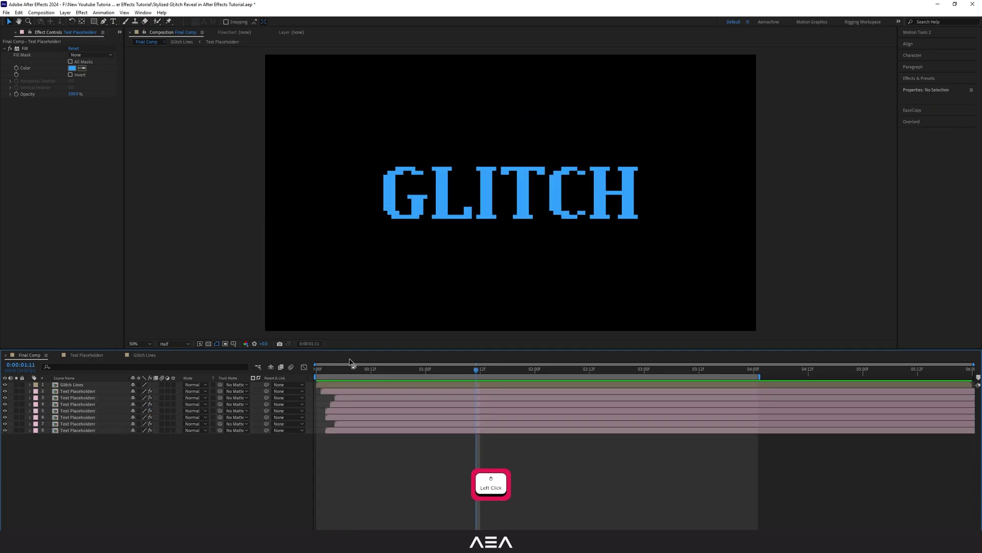
- Preview the staggered glitch reveal repeatedly from the first frame
{"action": "left_click_drag", "start_coordinate": [350, 368], "coordinate": [260, 380]}
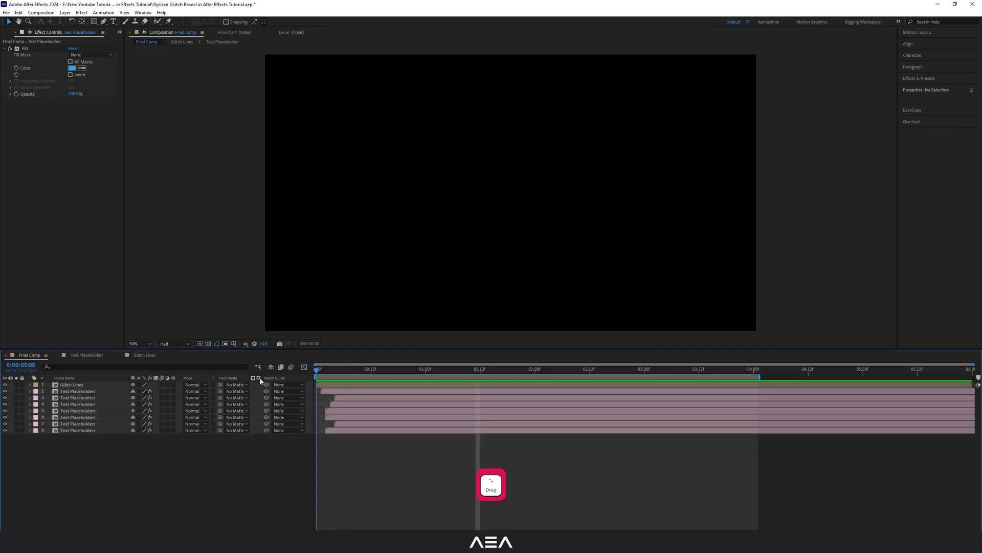
{"action": "key", "text": "space"}
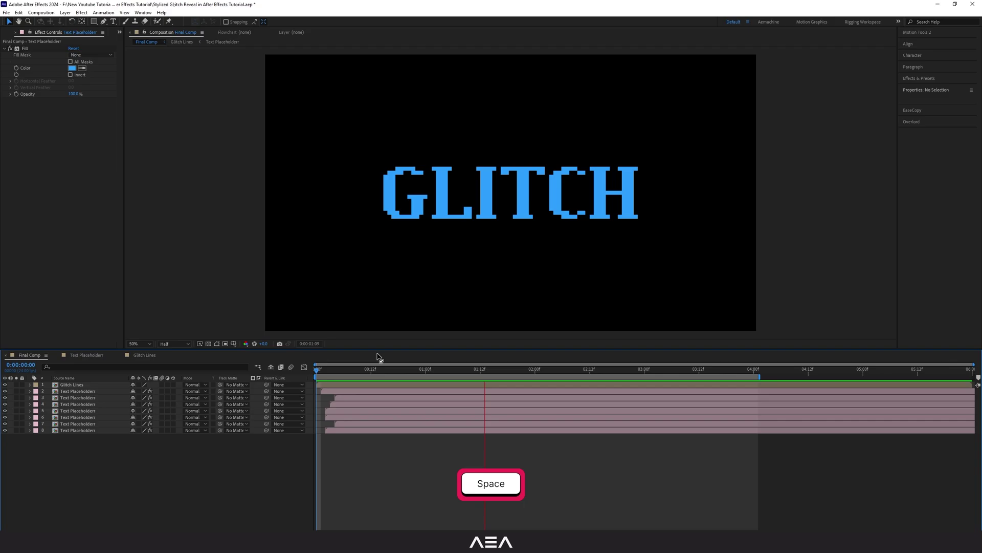
{"action": "key", "text": "space"}
{"action": "left_click_drag", "start_coordinate": [368, 370], "coordinate": [302, 383]}
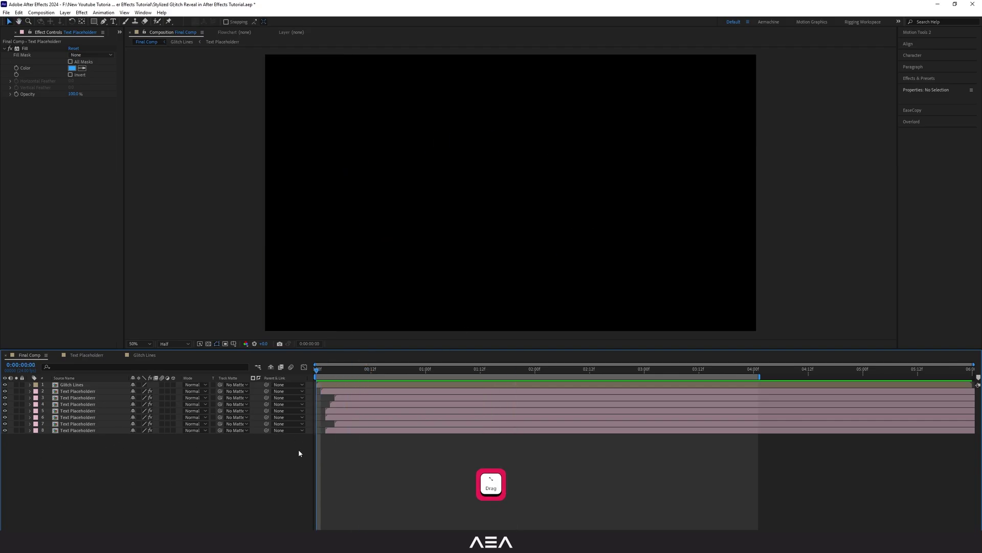
{"action": "key", "text": "space"}
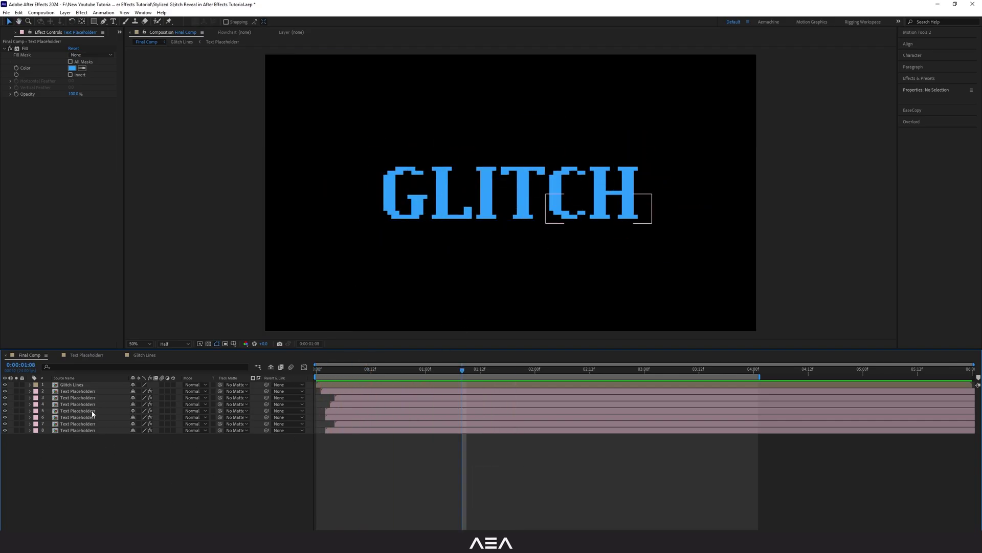
{"action": "left_click", "coordinate": [92, 404]}
{"action": "left_click_drag", "start_coordinate": [520, 206], "coordinate": [560, 174]}
{"action": "key", "text": "ctrl+z"}
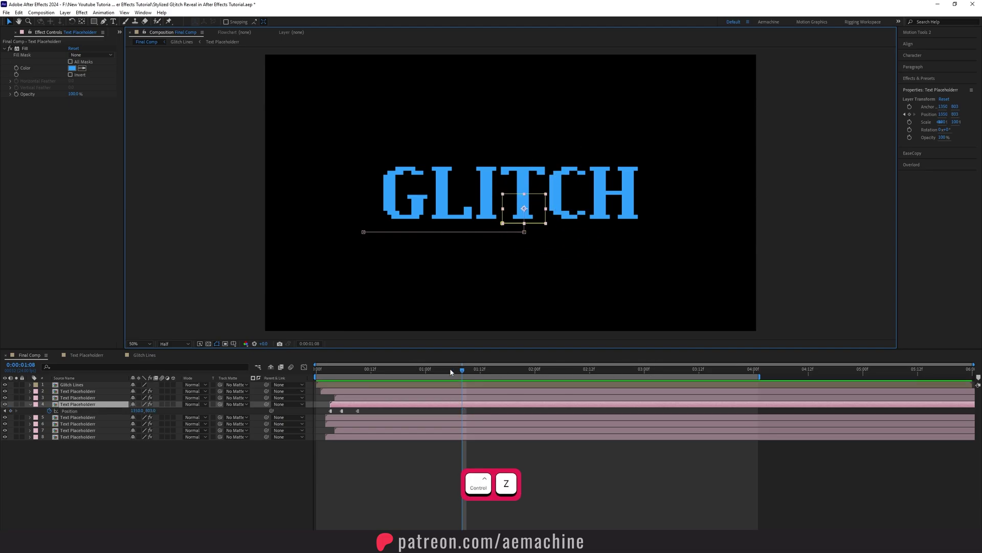
- Return to the first frame and replay the coloured lines and text pieces forming the word
{"action": "left_click_drag", "start_coordinate": [451, 372], "coordinate": [301, 373]}
{"action": "left_click", "coordinate": [367, 475]}
{"action": "key", "text": "space"}
{"action": "key", "text": "space"}
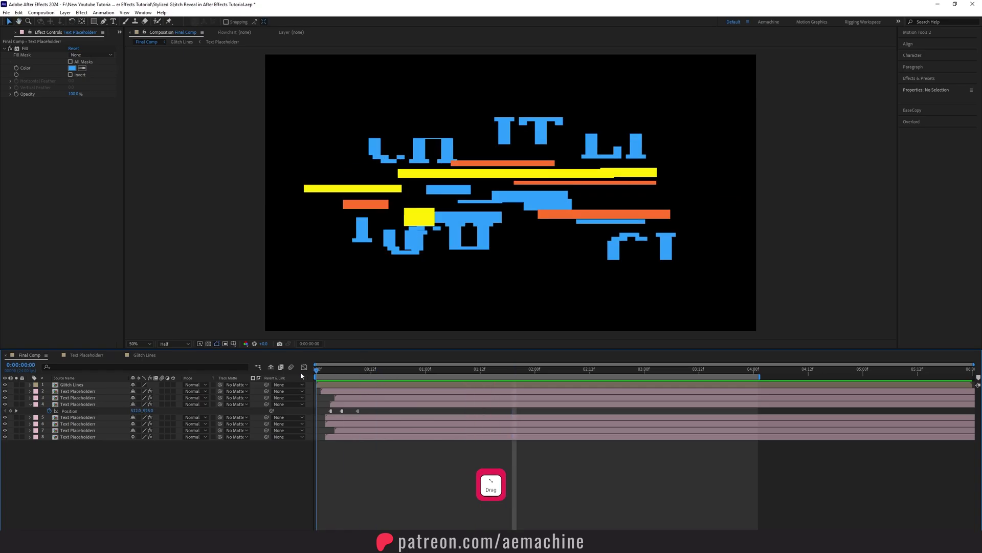
{"action": "key", "text": "space"}
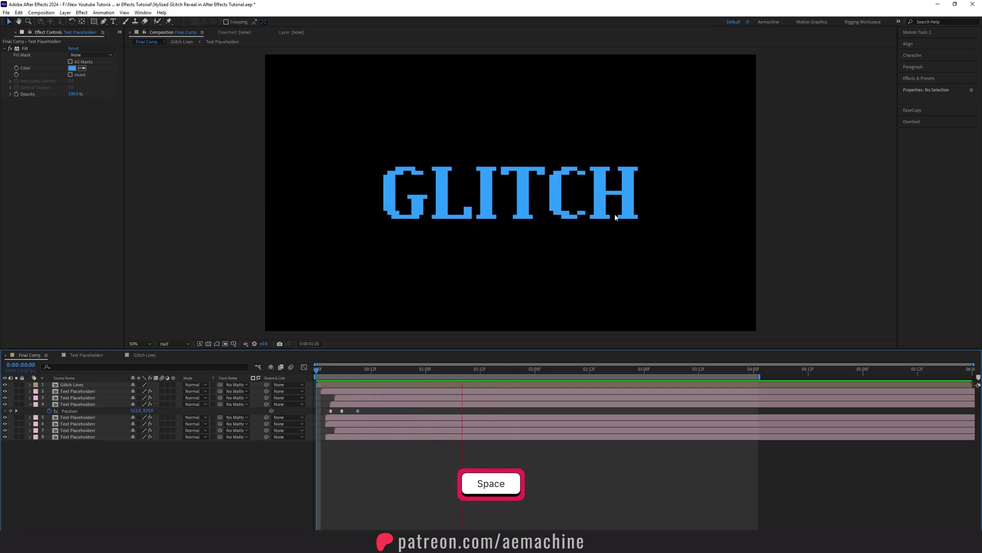
- Inspect the GLITCH text layer inside the Text Placeholder composition and return to Final Comp
{"action": "left_click", "coordinate": [87, 355]}
{"action": "left_click", "coordinate": [73, 386]}
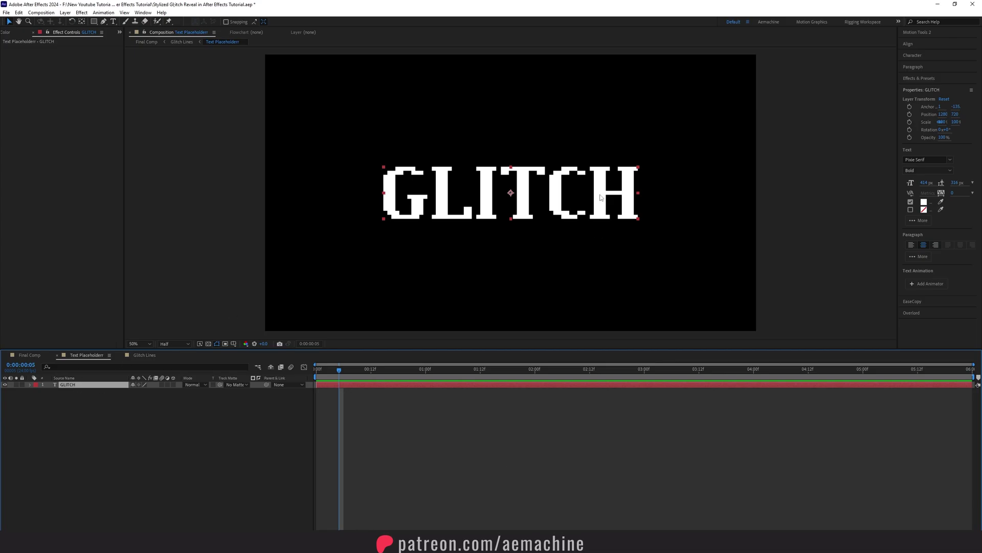
{"action": "left_click", "coordinate": [35, 354]}
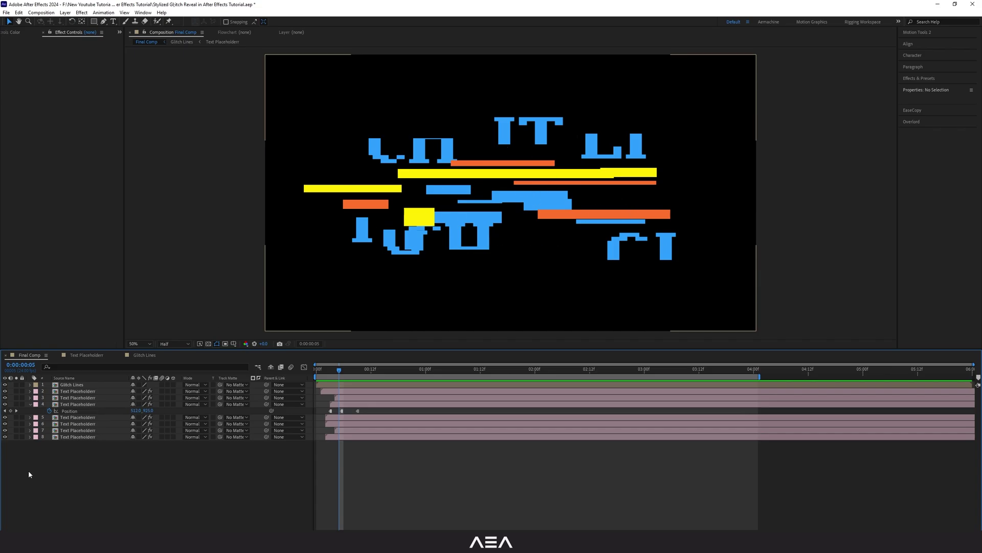
- Create a comp-sized solid named BG in dark grey 0F0F0F and place it beneath all other layers
{"action": "right_click", "coordinate": [88, 362]}
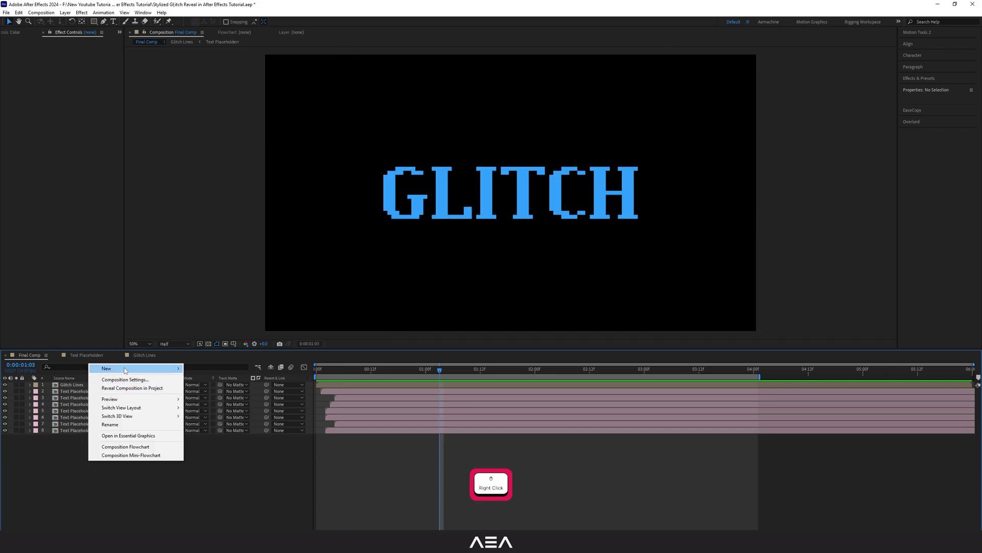
{"action": "mouse_move", "coordinate": [131, 366]}
{"action": "left_click", "coordinate": [225, 388]}
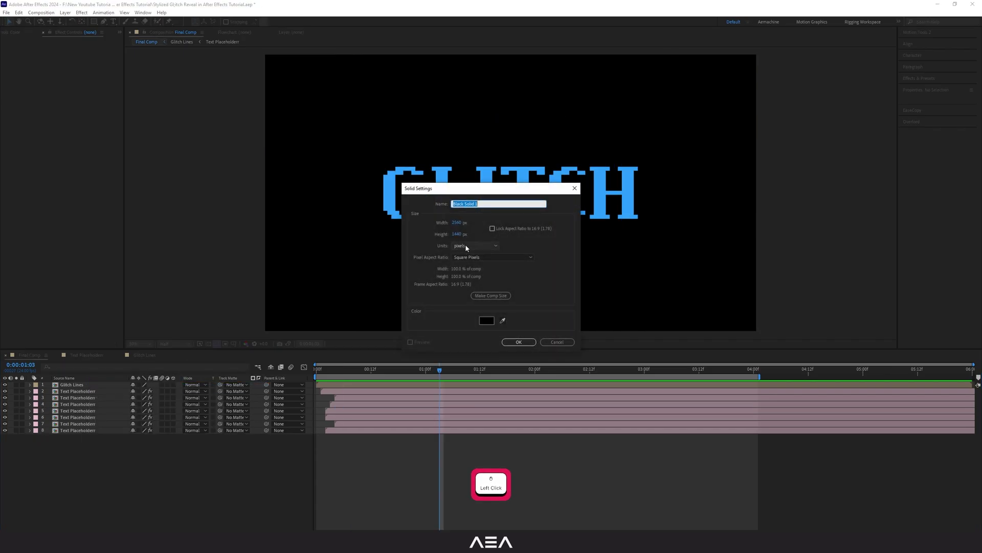
{"action": "type", "text": "BG"}
{"action": "left_click", "coordinate": [487, 320]}
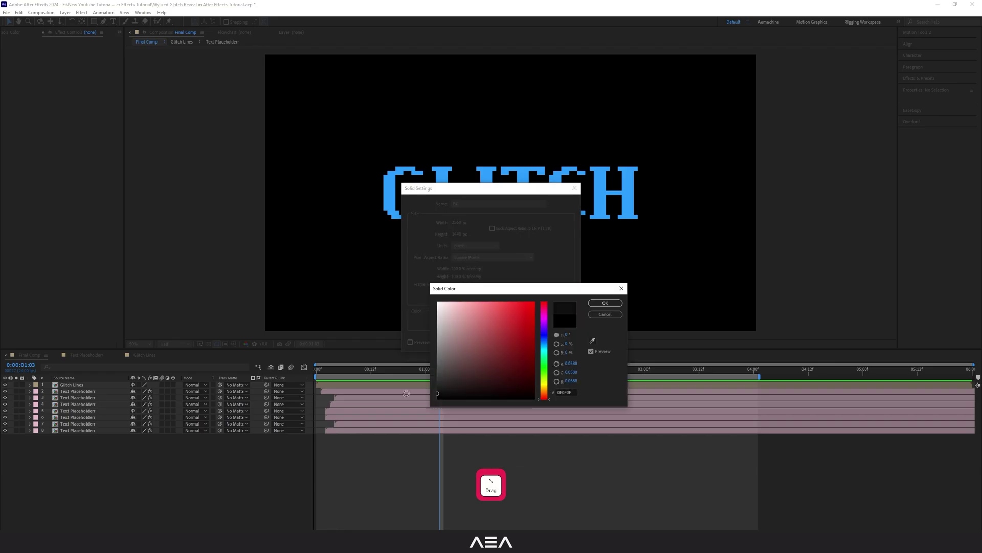
{"action": "left_click", "coordinate": [605, 302]}
{"action": "left_click", "coordinate": [519, 343]}
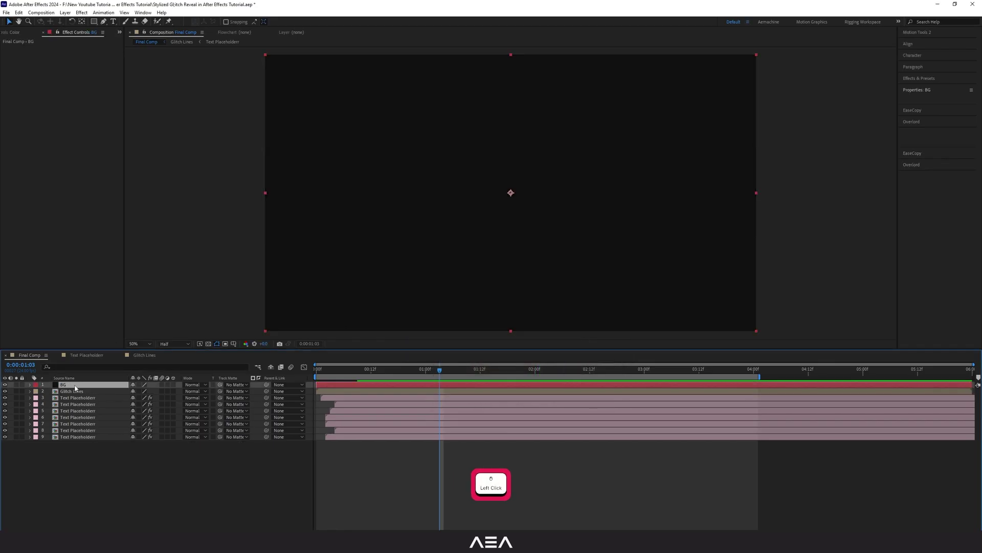
{"action": "left_click_drag", "start_coordinate": [82, 385], "coordinate": [104, 475]}
{"action": "left_click", "coordinate": [154, 480]}
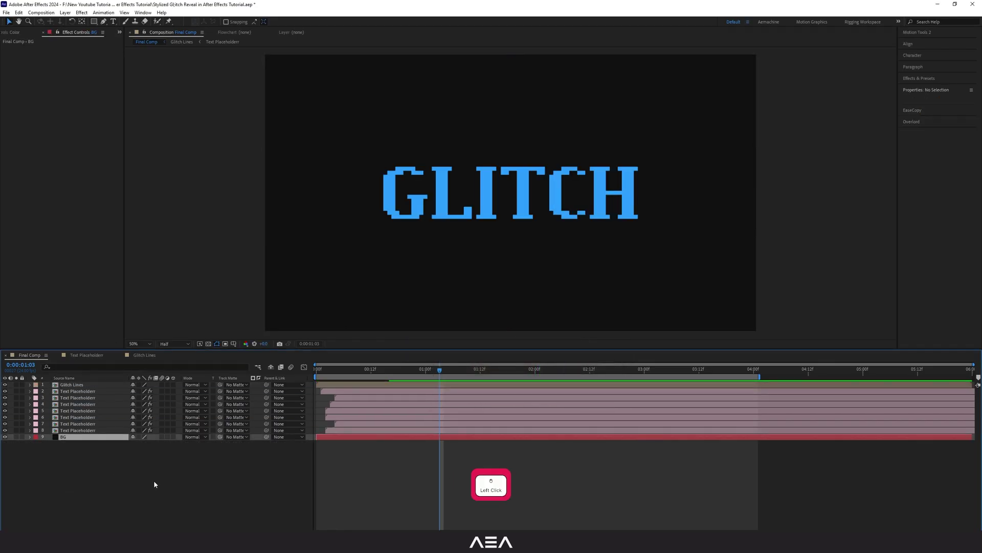
- Apply the Noise HLS effect to the BG solid and raise its Lightness noise slightly
{"action": "left_click", "coordinate": [69, 438]}
{"action": "key", "text": "ctrl+space"}
{"action": "type", "text": "bo"}
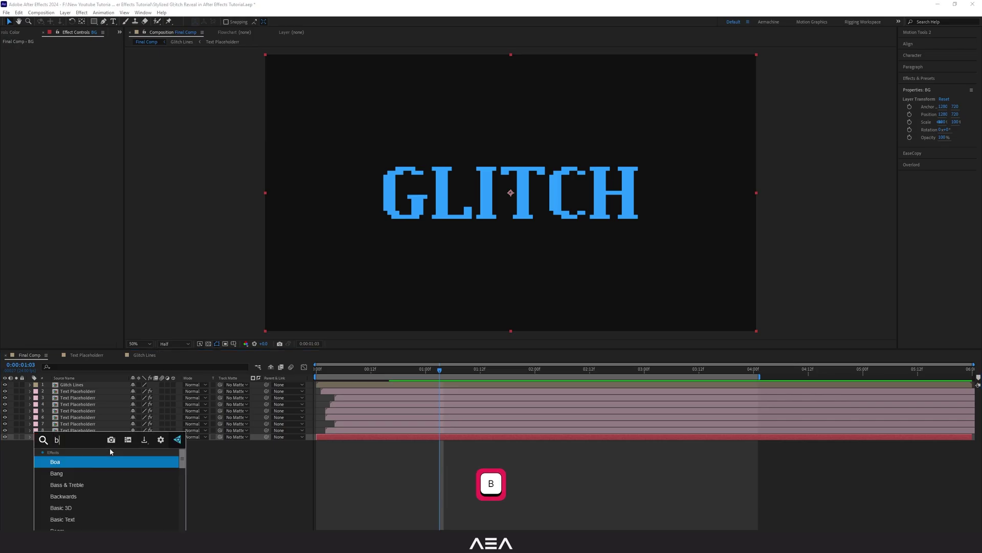
{"action": "key", "text": "BackSpace"}
{"action": "key", "text": "BackSpace"}
{"action": "type", "text": "nois"}
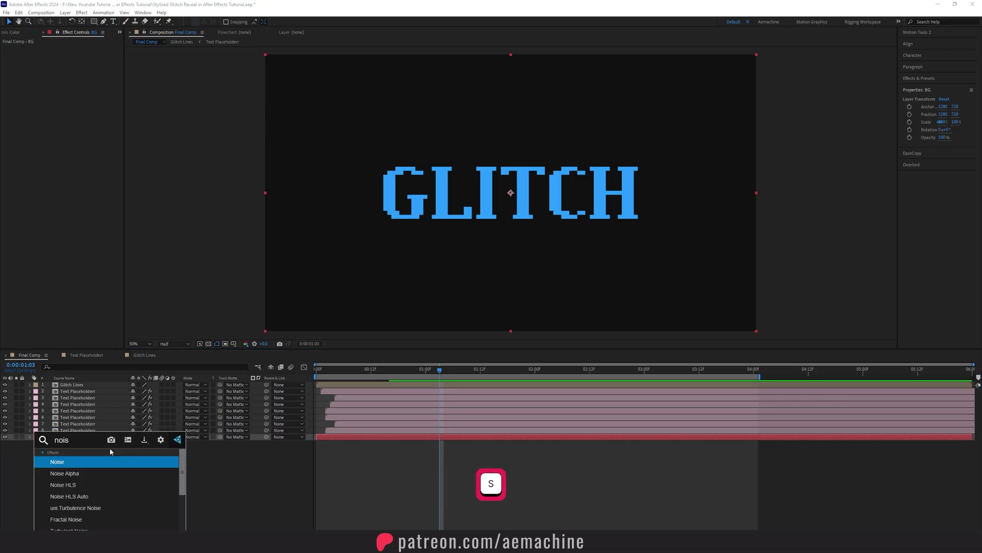
{"action": "left_click", "coordinate": [100, 485]}
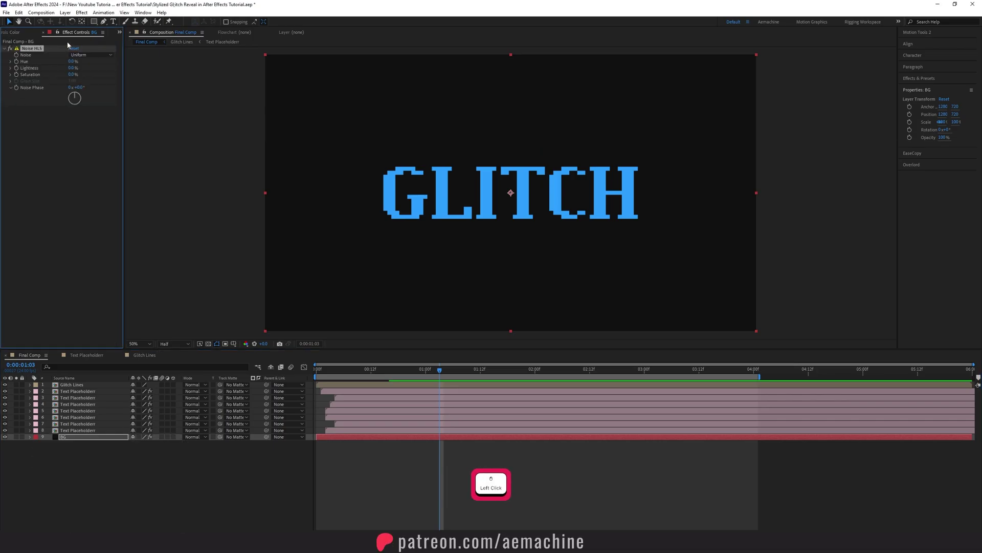
{"action": "left_click_drag", "start_coordinate": [72, 68], "coordinate": [76, 68]}
- Compare the background with and without the noise effect and preview the composition
{"action": "left_click", "coordinate": [9, 50]}
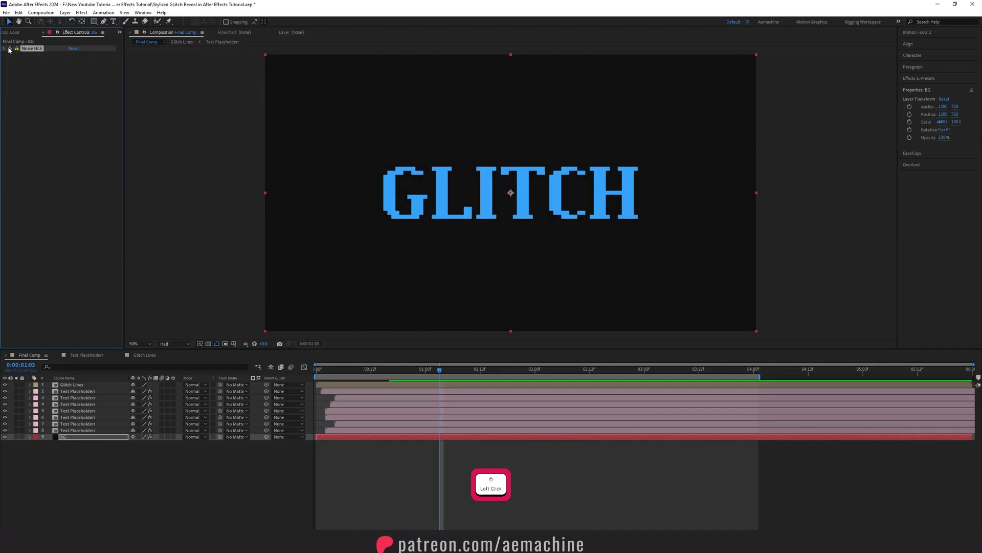
{"action": "left_click", "coordinate": [170, 492]}
{"action": "key", "text": "space"}
{"action": "key", "text": "space"}
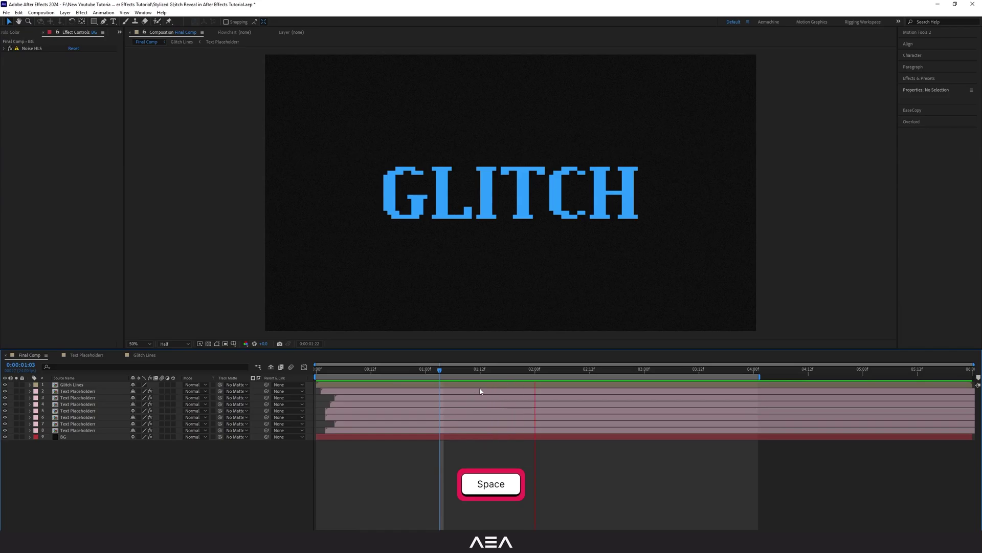
- End the work area at 0:00:02:00 and preview the finished reveal from the first frame
{"action": "left_click_drag", "start_coordinate": [439, 370], "coordinate": [476, 386]}
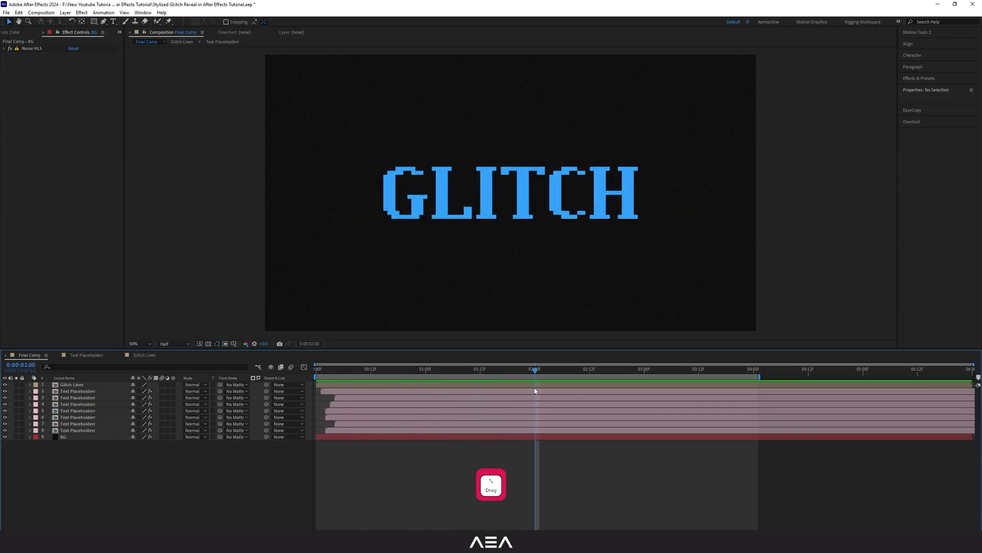
{"action": "key", "text": "n"}
{"action": "left_click_drag", "start_coordinate": [496, 371], "coordinate": [310, 381]}
{"action": "left_click", "coordinate": [179, 463]}
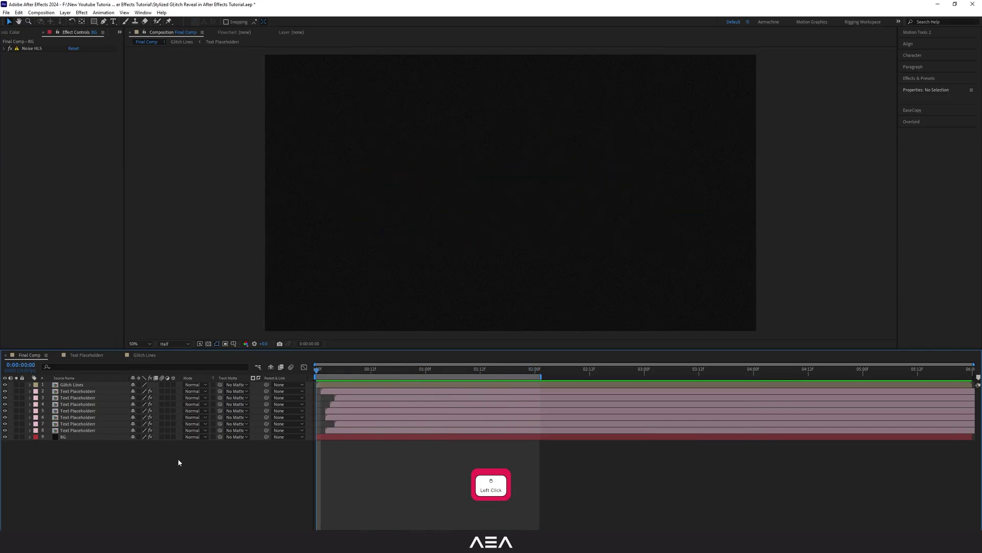
{"action": "key", "text": "space"}
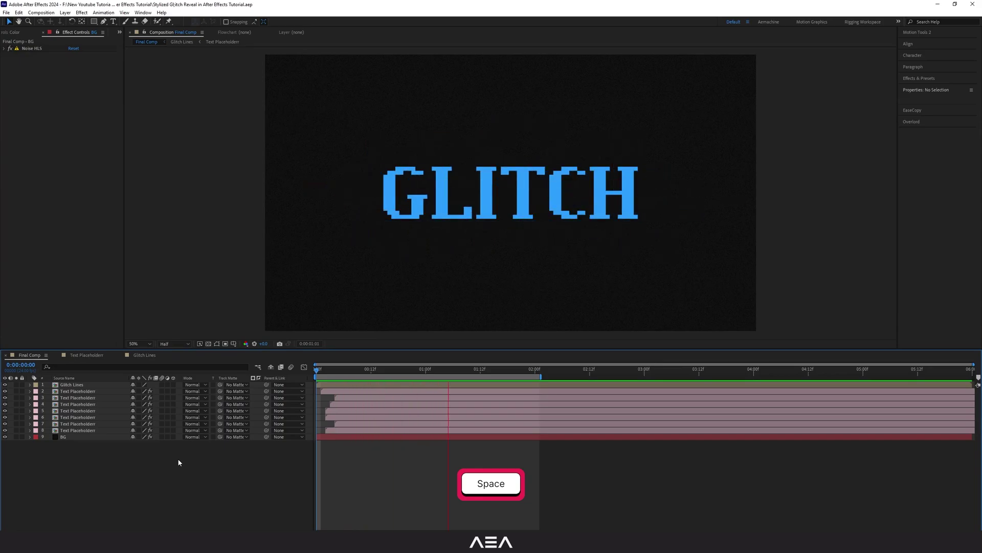